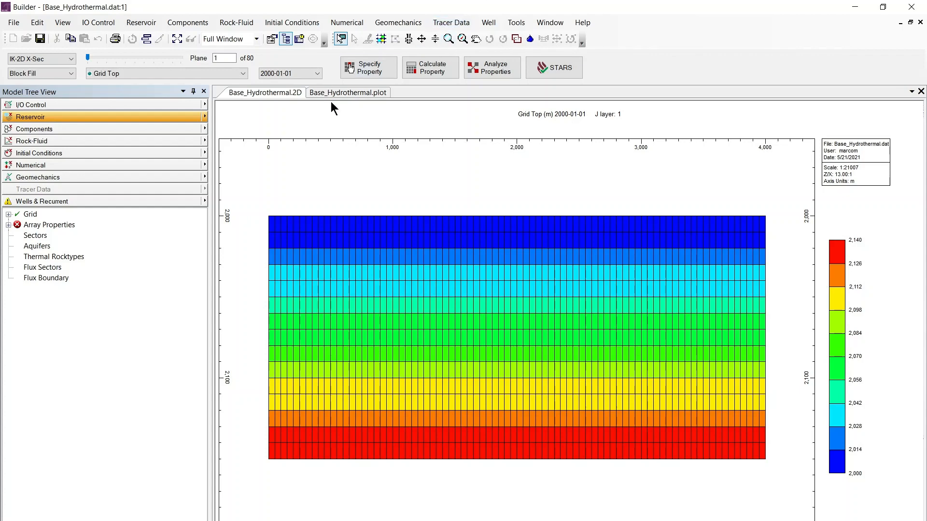
# Specify a matrix porosity of 0.15 for the whole grid
pyautogui.click(363, 64)
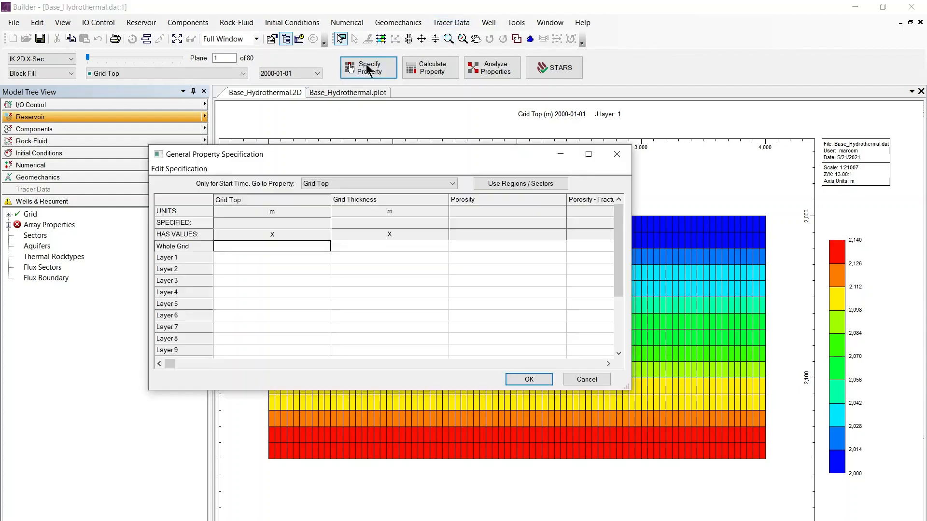
pyautogui.click(444, 183)
pyautogui.moveTo(450, 273); pyautogui.dragTo(456, 340)
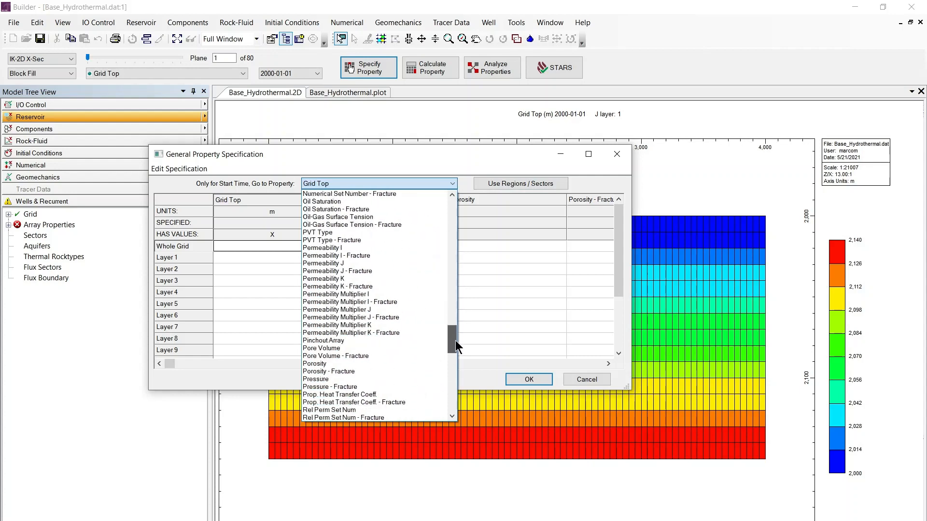
pyautogui.click(313, 364)
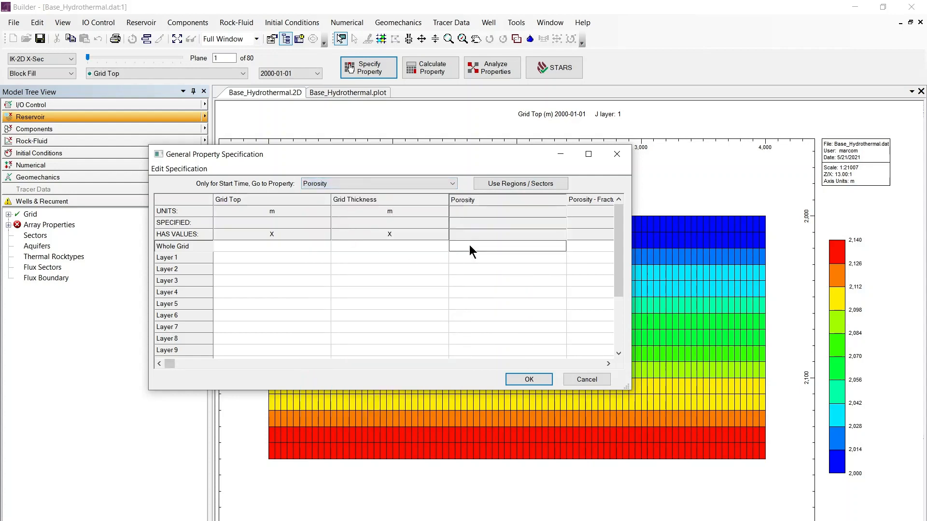
pyautogui.write('0.15')
# Set the matrix Permeability I to 25 md for the whole grid
pyautogui.click(608, 363)
pyautogui.click(608, 363)
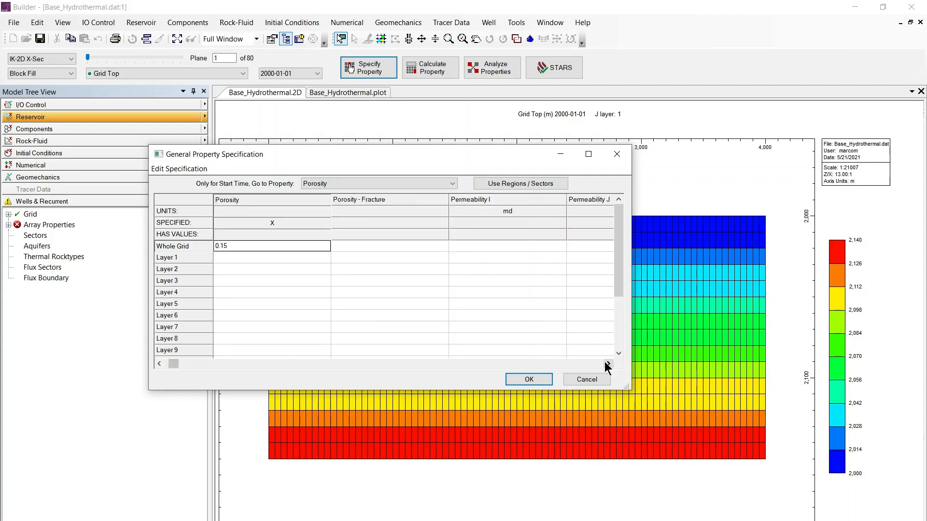
pyautogui.click(607, 362)
pyautogui.click(608, 363)
pyautogui.click(267, 247)
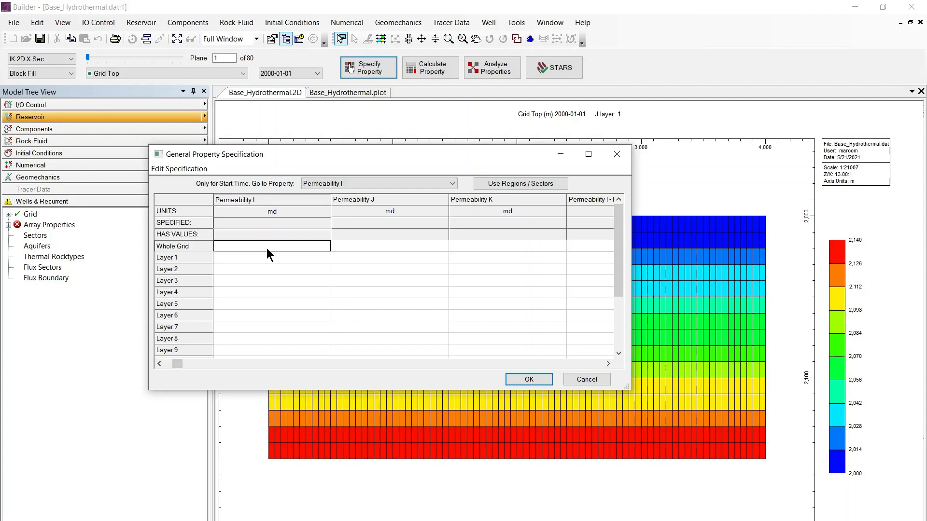
pyautogui.write('25')
# Define the whole-grid Permeability J as equal to Permeability I using EQUALSI
pyautogui.click(368, 247)
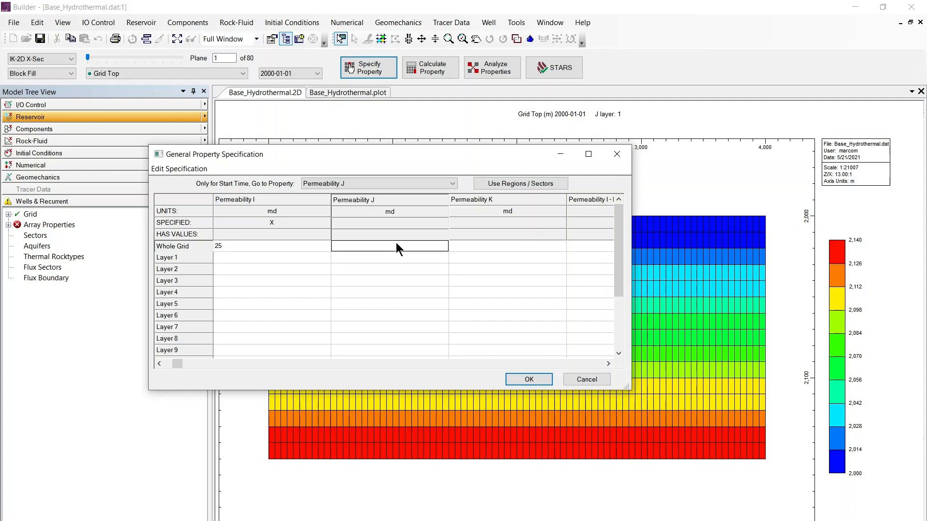
pyautogui.rightClick(379, 247)
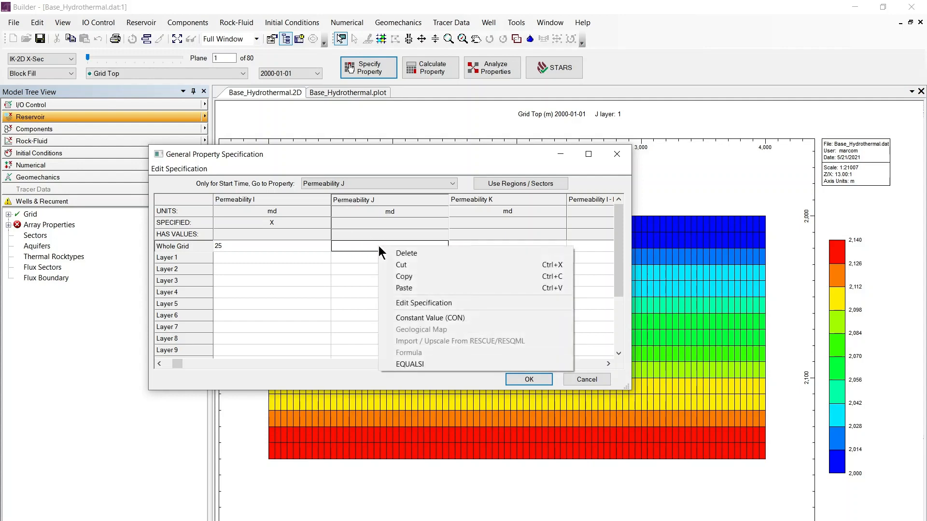
pyautogui.click(409, 364)
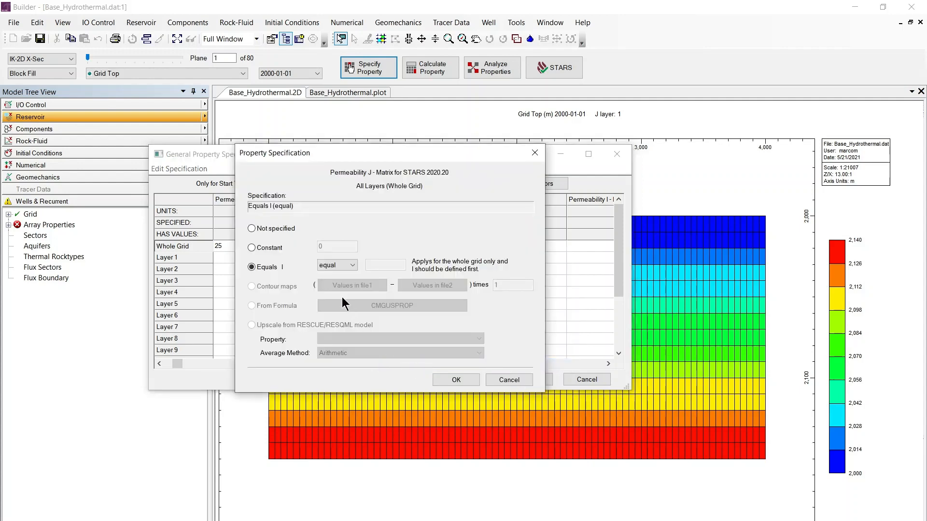
pyautogui.click(444, 378)
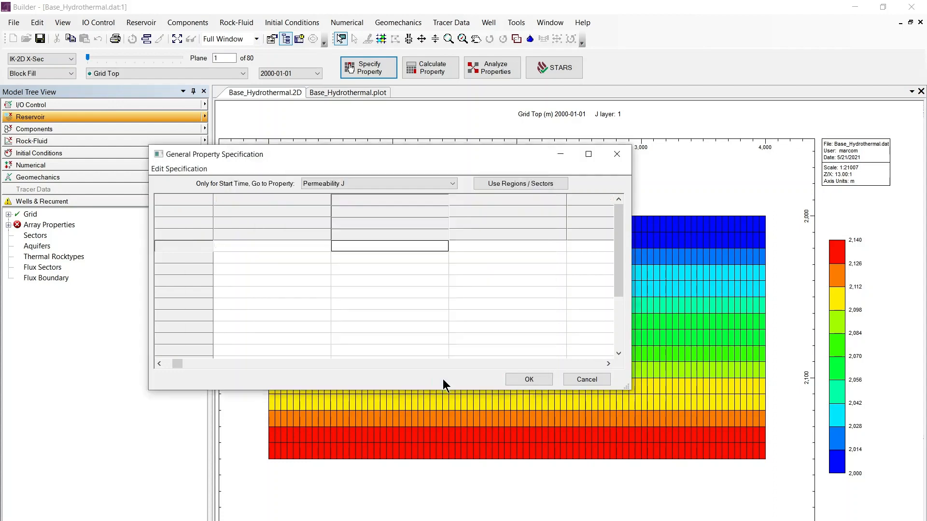
# Define the whole-grid Permeability K as Permeability I multiplied by 0.1, then calculate the specified porosity and permeability values
pyautogui.click(482, 248)
pyautogui.rightClick(482, 248)
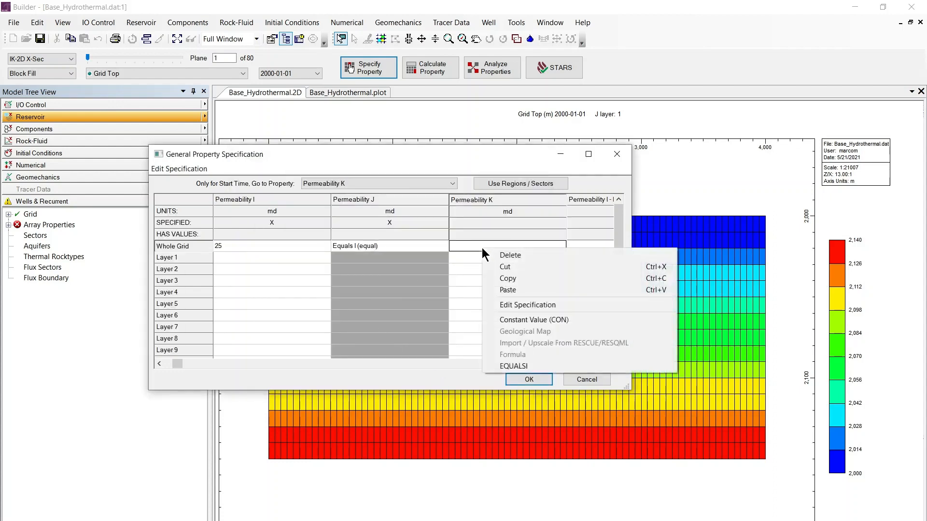
pyautogui.click(502, 366)
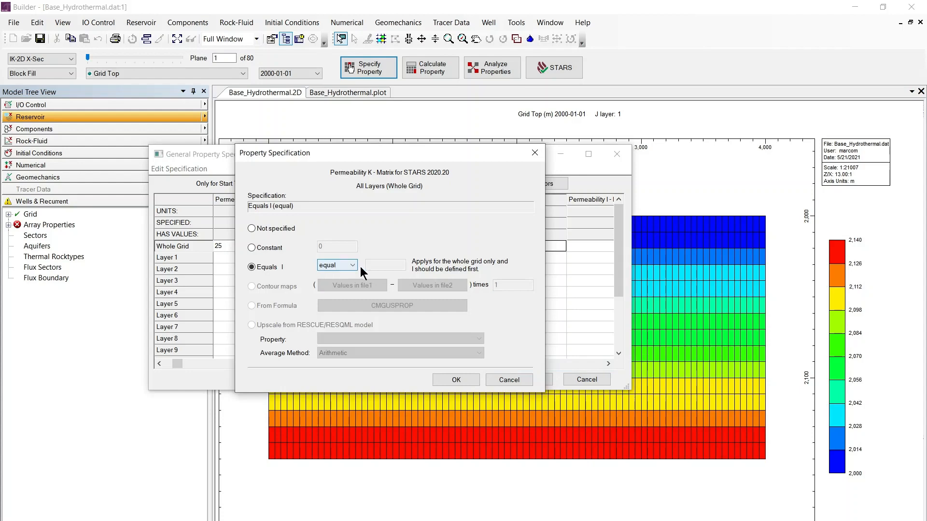
pyautogui.click(338, 265)
pyautogui.click(330, 284)
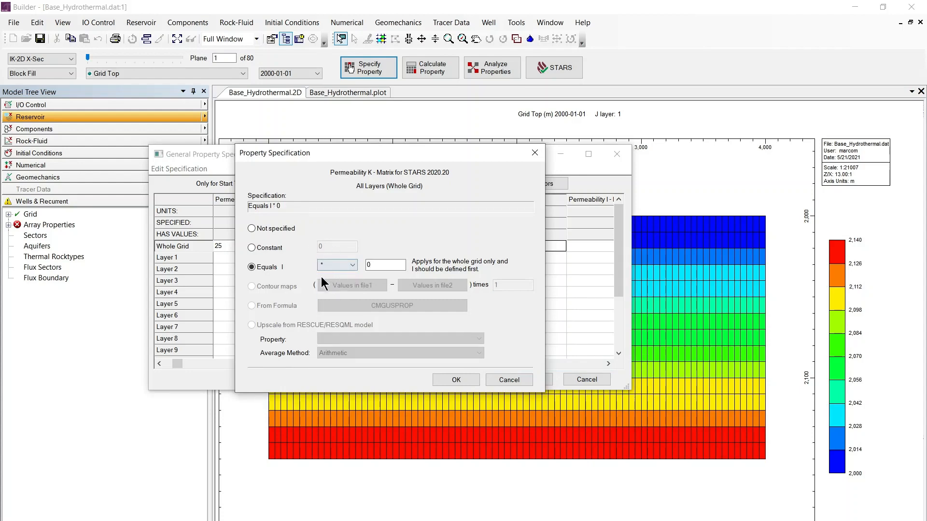
pyautogui.click(403, 267)
pyautogui.write('.1')
pyautogui.click(456, 380)
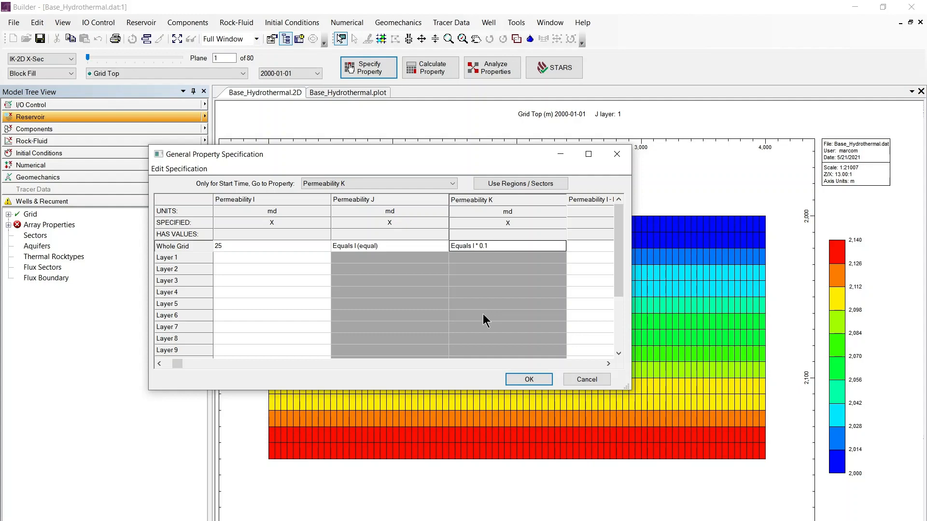
pyautogui.click(529, 379)
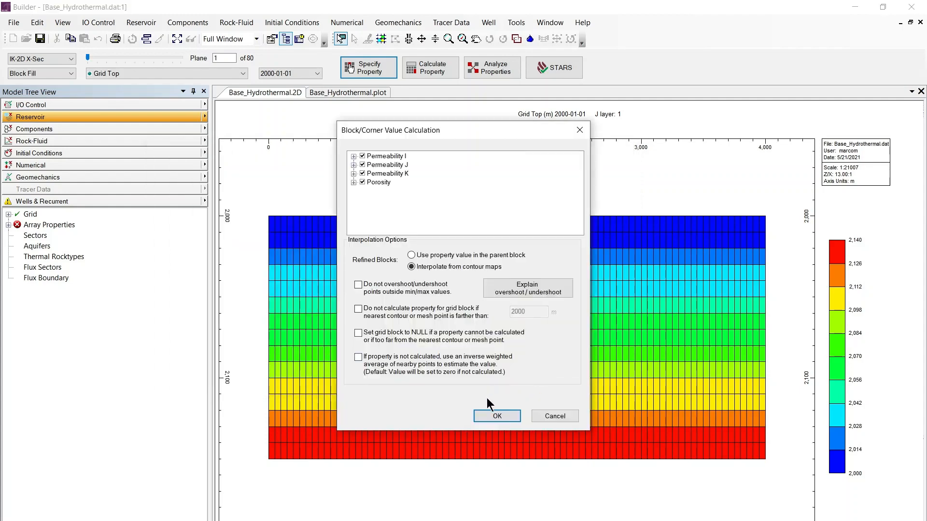
pyautogui.click(487, 415)
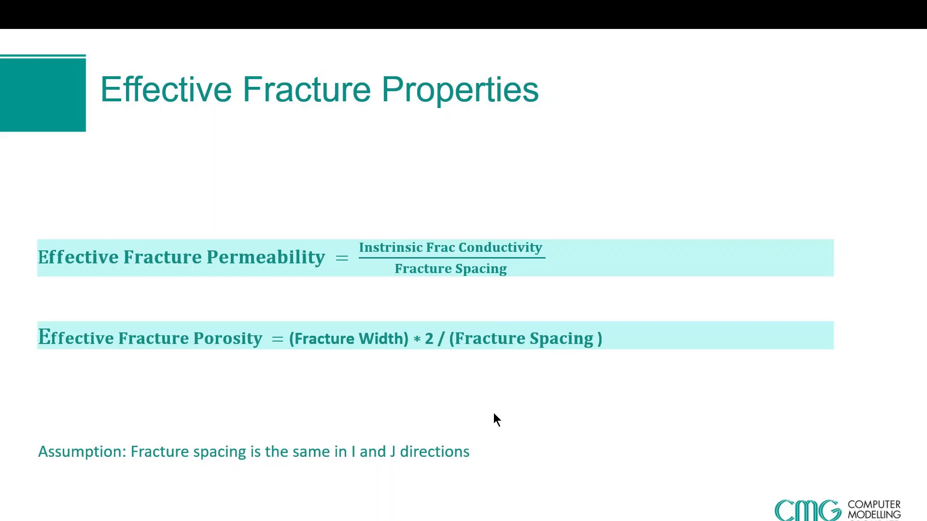
# Switch back to Builder and set Fracture Spacing I to 10 m for the whole grid
pyautogui.hotkey('alt', 'Tab')
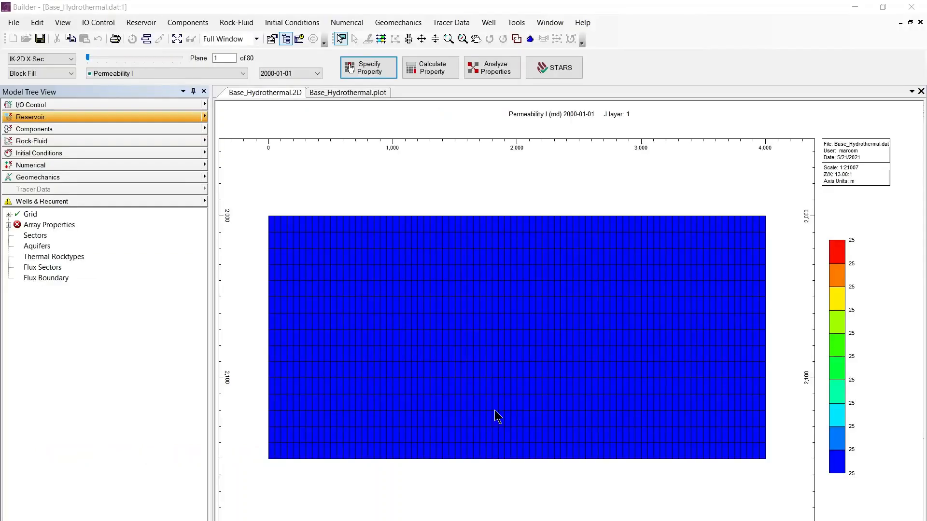
pyautogui.click(368, 71)
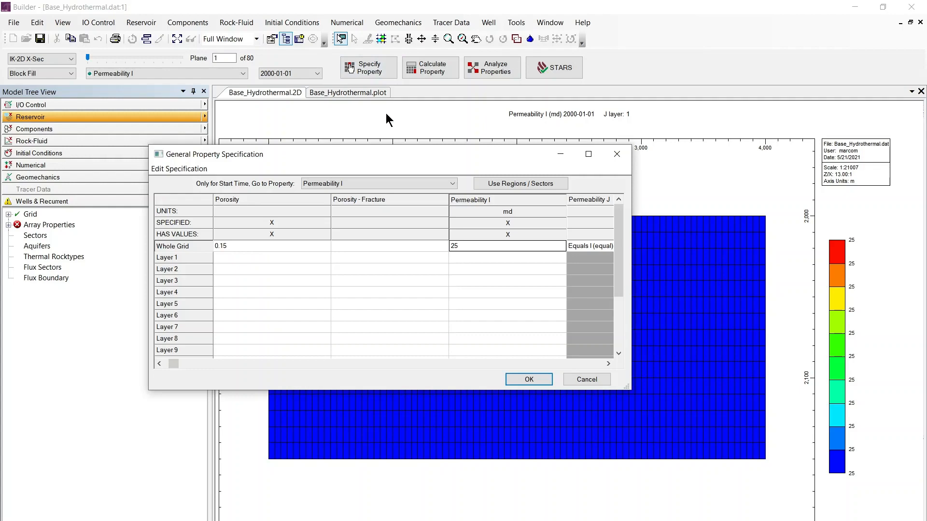
pyautogui.click(430, 182)
pyautogui.moveTo(453, 337); pyautogui.dragTo(445, 222)
pyautogui.click(367, 206)
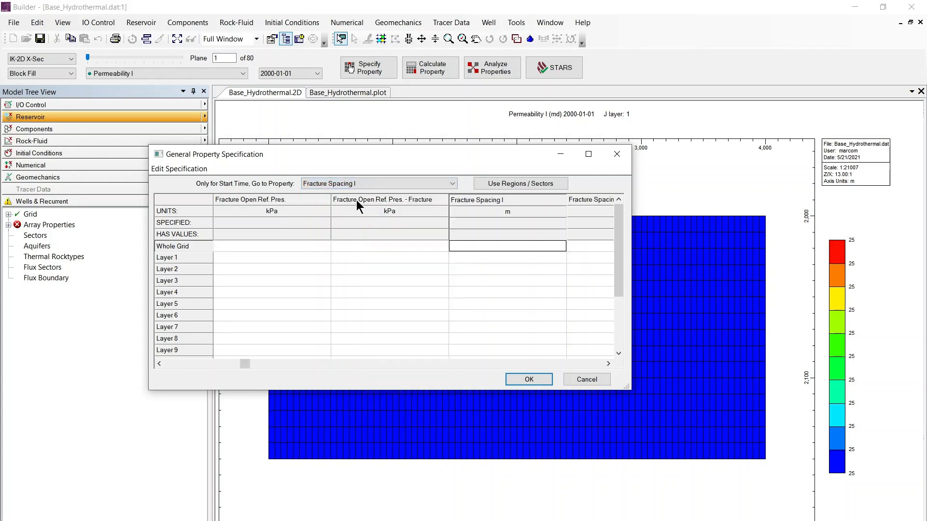
pyautogui.click(475, 247)
pyautogui.write('10')
# Set the whole-grid Fracture Spacing J to 10 m and Fracture Spacing K to 0, and calculate the block values
pyautogui.click(608, 364)
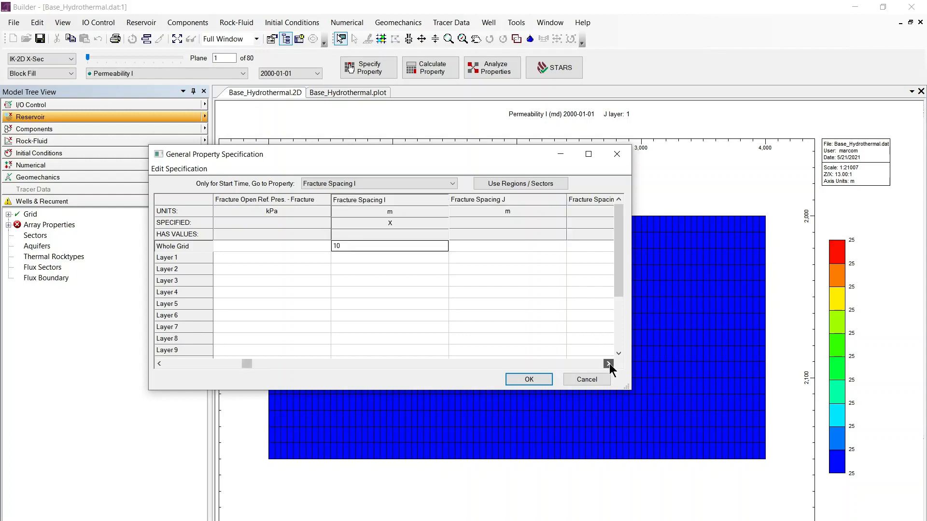
pyautogui.click(474, 248)
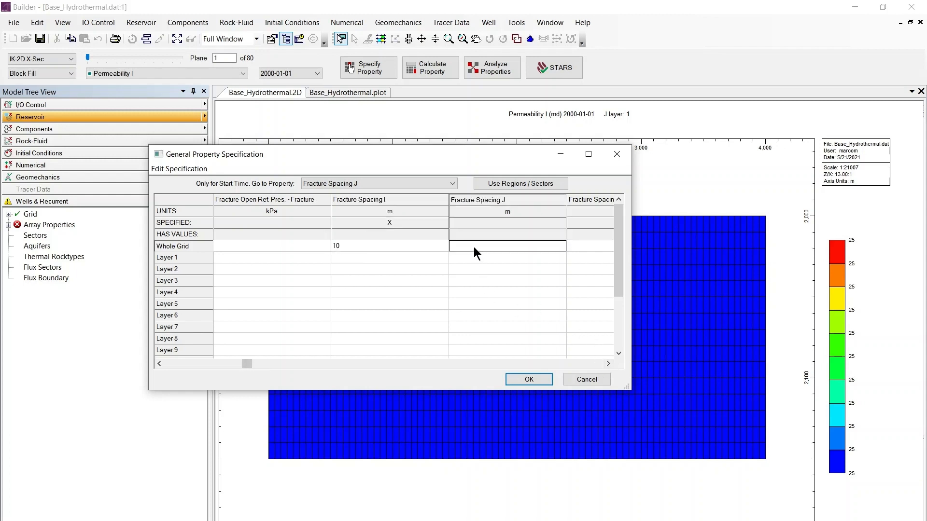
pyautogui.write('10')
pyautogui.click(575, 247)
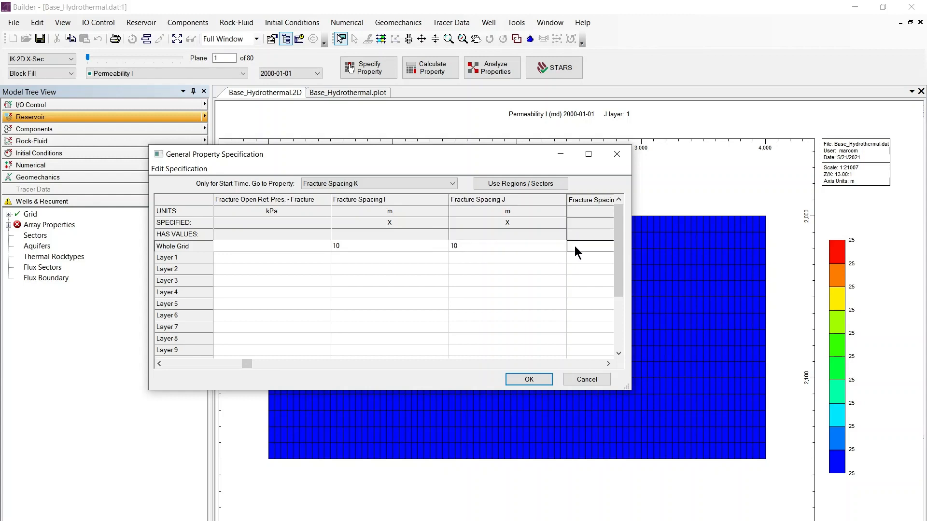
pyautogui.write('0')
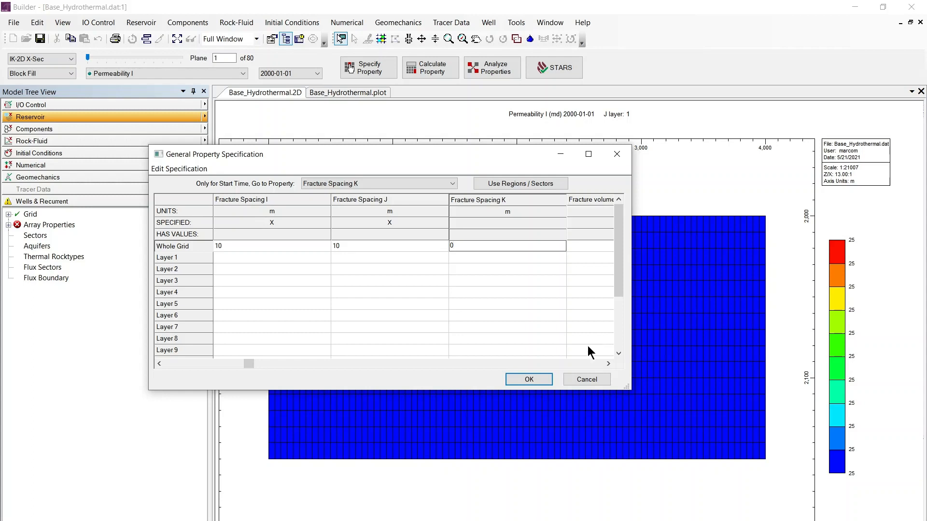
pyautogui.click(529, 379)
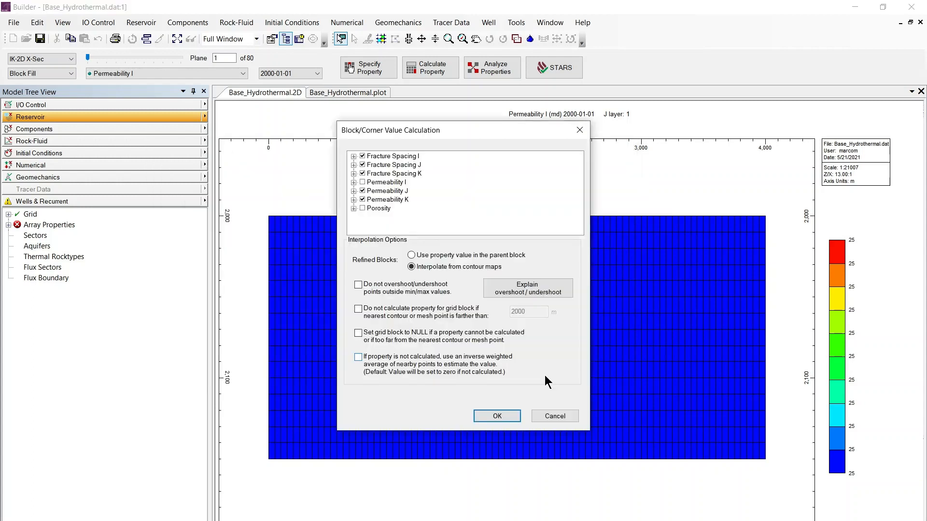
pyautogui.click(495, 416)
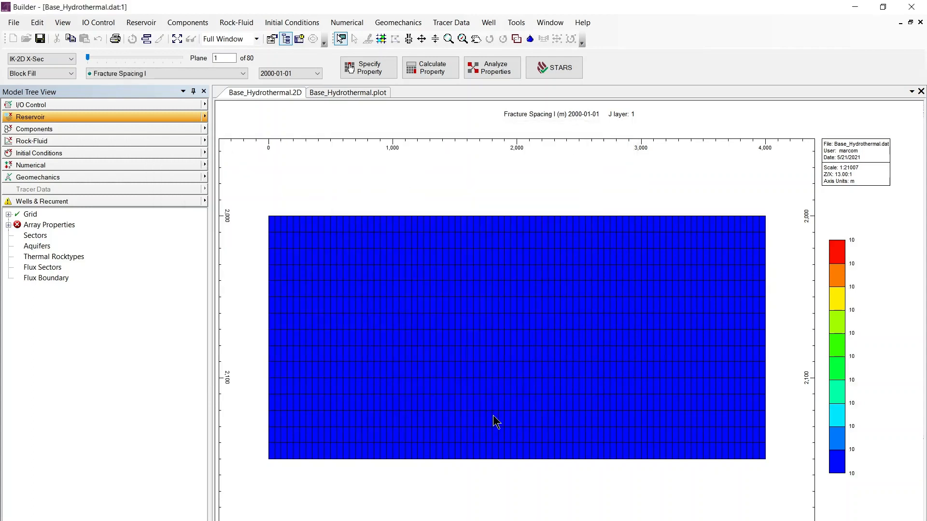
# Create a new formula named Frac_Perm in the Formula Manager
pyautogui.click(514, 23)
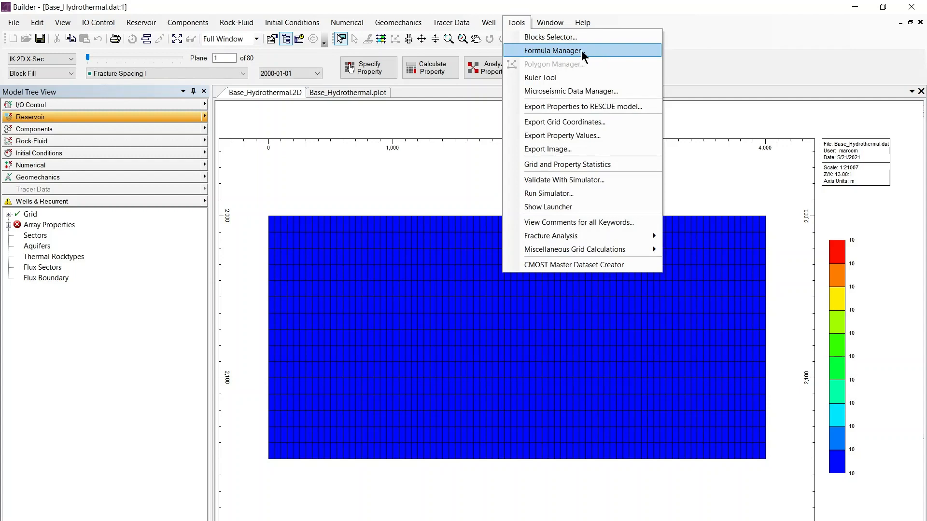
pyautogui.click(595, 52)
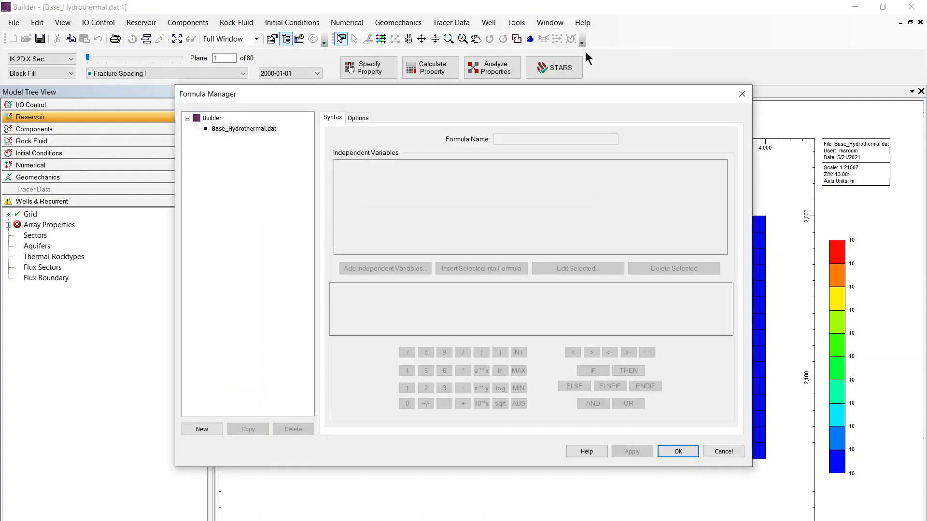
pyautogui.click(201, 429)
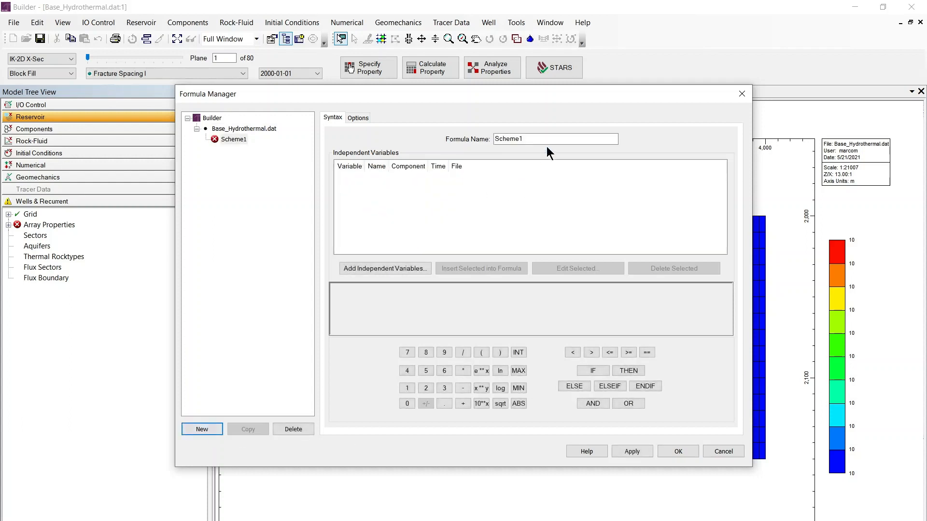
pyautogui.moveTo(545, 139); pyautogui.dragTo(472, 139)
pyautogui.write('F')
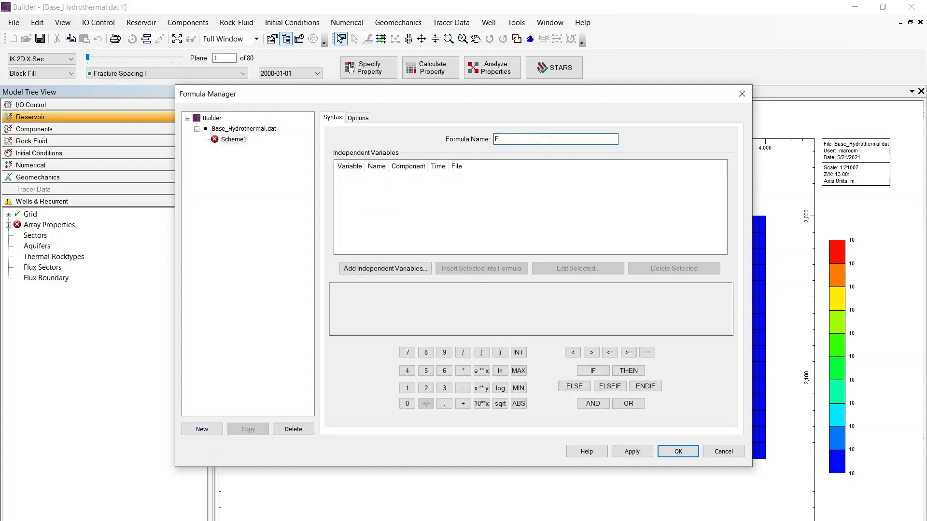
pyautogui.write('rac_Perm')
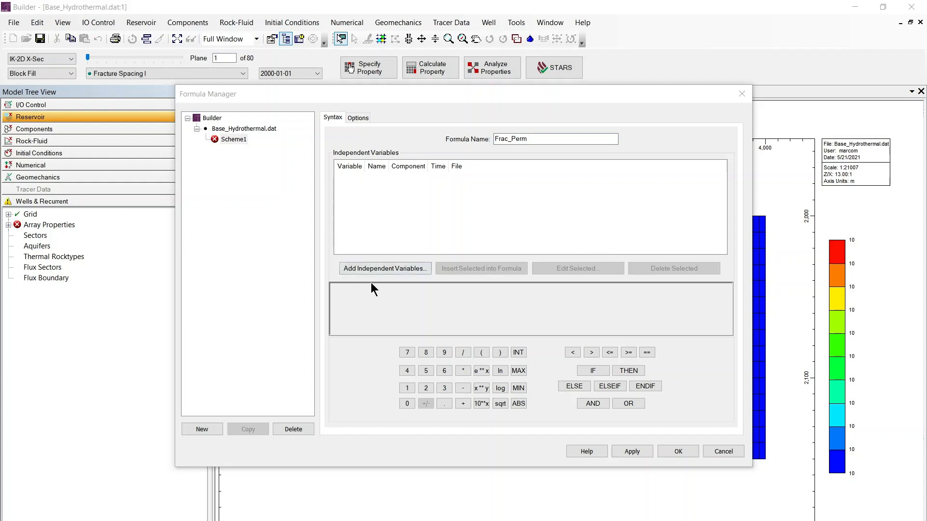
# Add Fracture Spacing I as the independent variable of Frac_Perm and apply the formula 50 / X0
pyautogui.click(375, 269)
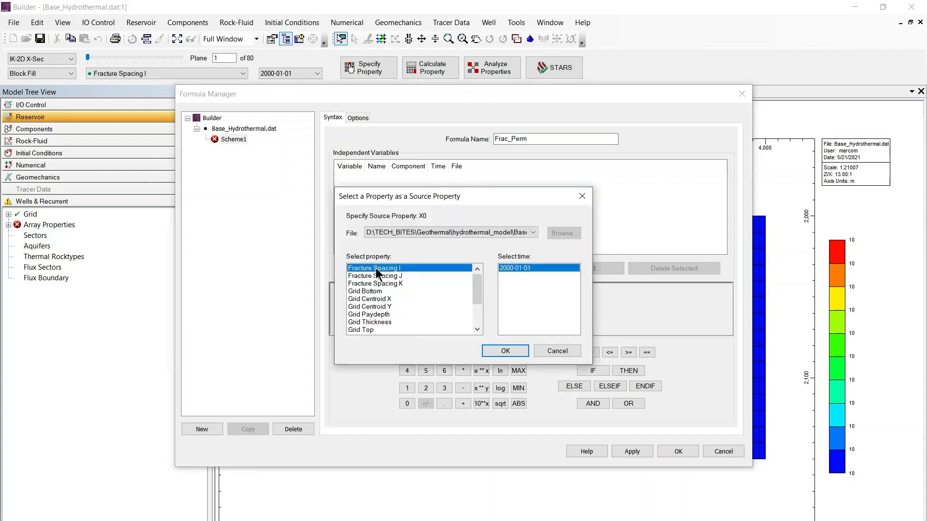
pyautogui.click(500, 351)
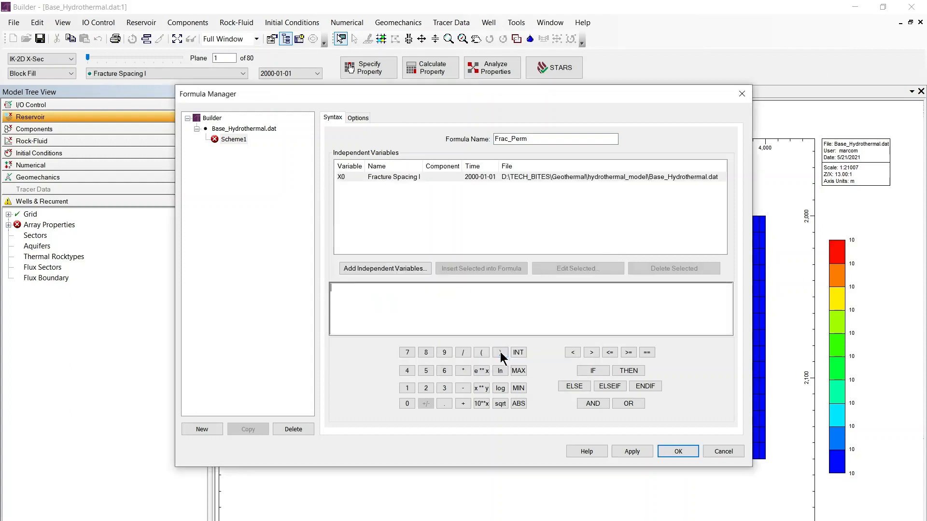
pyautogui.click(389, 296)
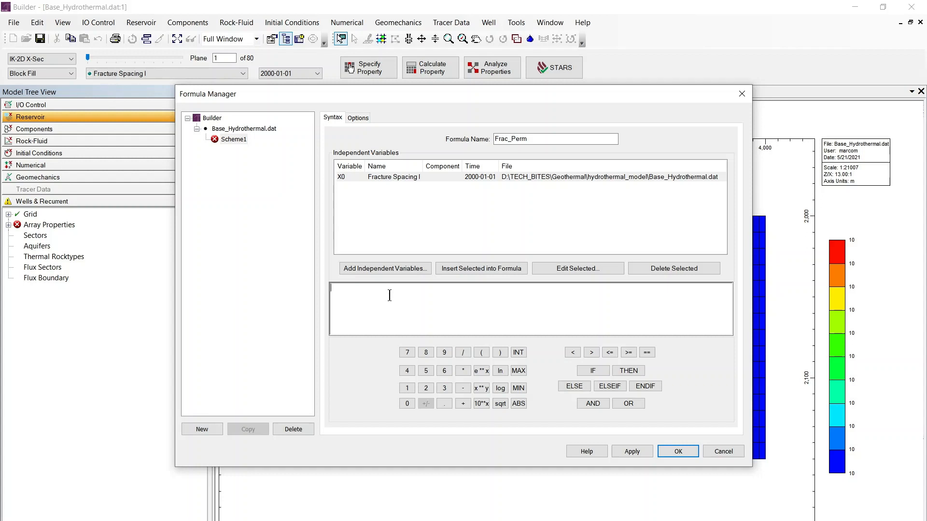
pyautogui.write('50')
pyautogui.click(462, 352)
pyautogui.click(382, 178)
pyautogui.click(454, 266)
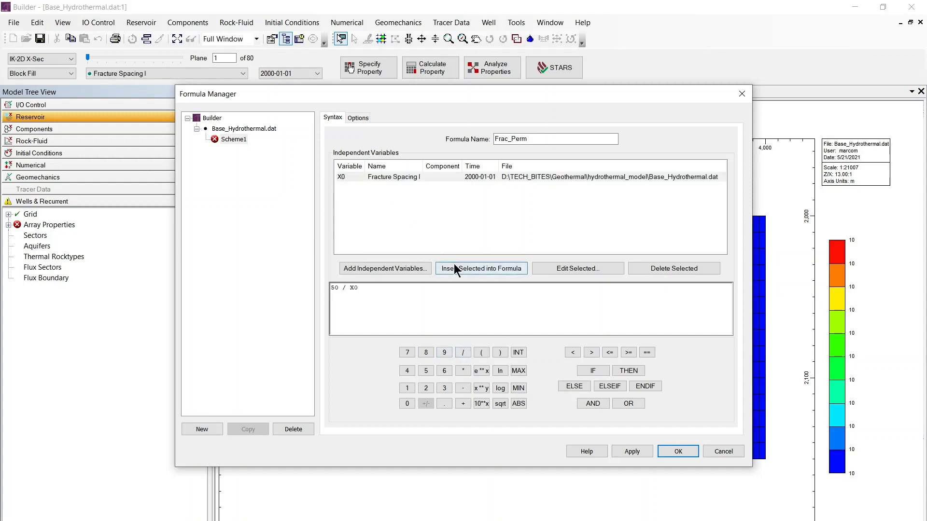
pyautogui.click(621, 453)
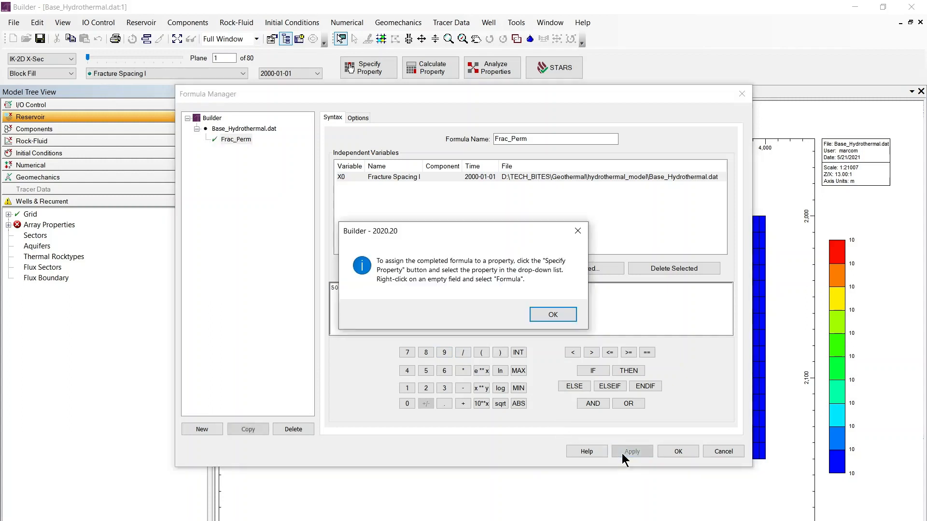
pyautogui.click(543, 314)
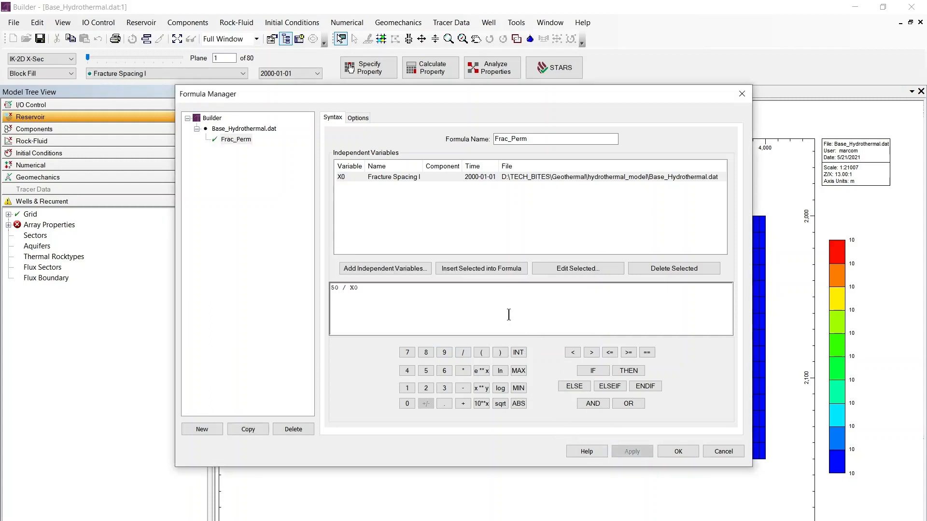
# Create a new formula named Frac_Por with Fracture Spacing I as its independent variable
pyautogui.click(212, 429)
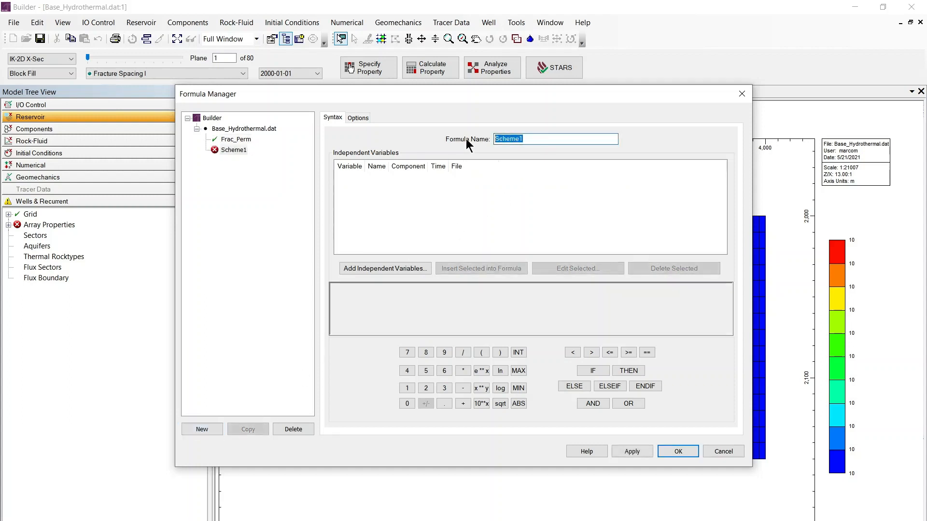
pyautogui.write('Frac_Por')
pyautogui.click(392, 268)
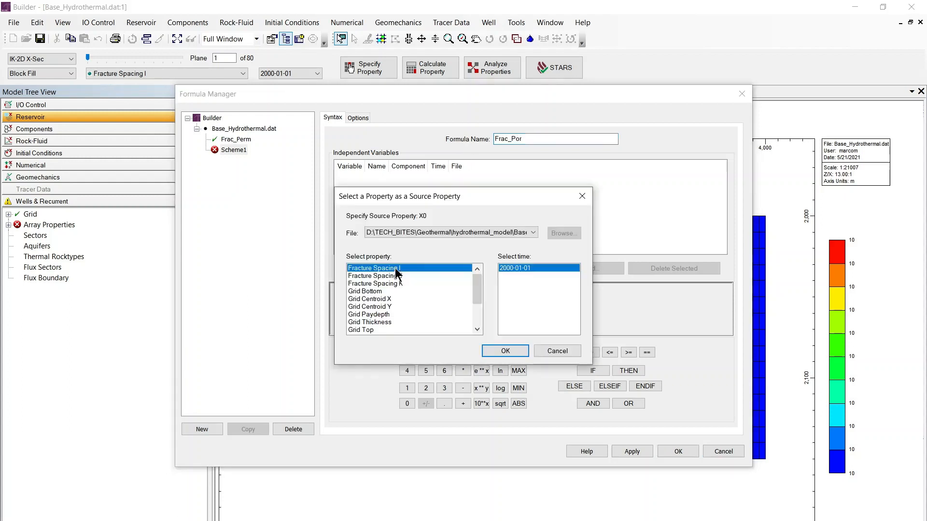
pyautogui.click(505, 351)
# Define Frac_Por as 0.002 * ( 2 / X0 ), apply it and close the Formula Manager
pyautogui.click(415, 303)
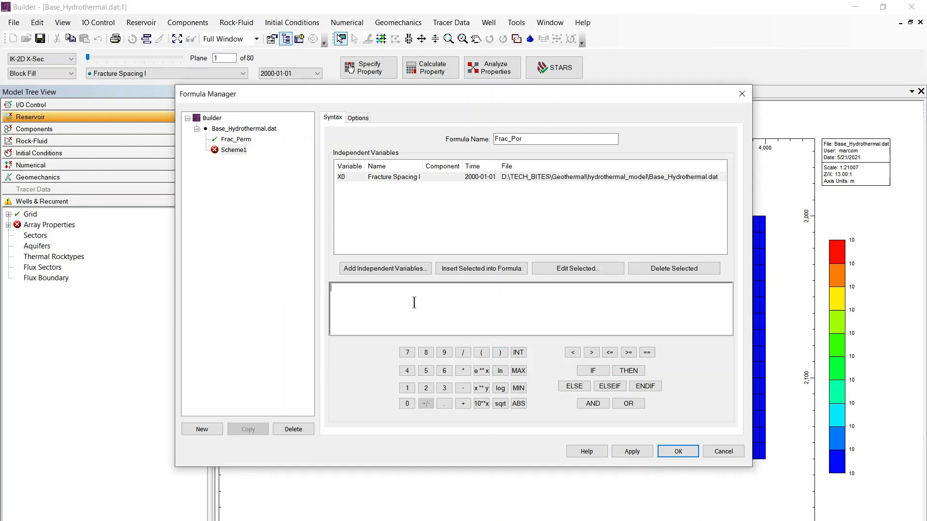
pyautogui.write('0.002 *')
pyautogui.click(481, 353)
pyautogui.click(425, 388)
pyautogui.click(462, 352)
pyautogui.click(384, 177)
pyautogui.click(462, 265)
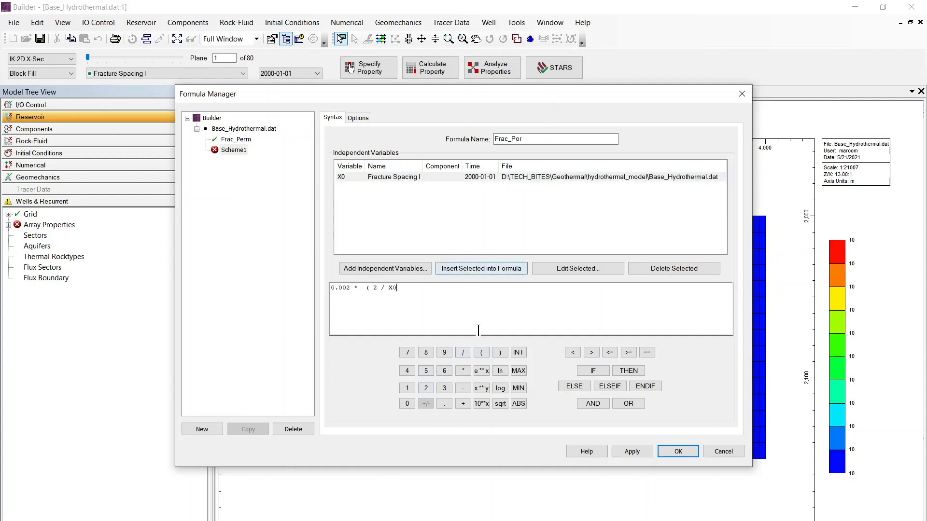
pyautogui.click(499, 354)
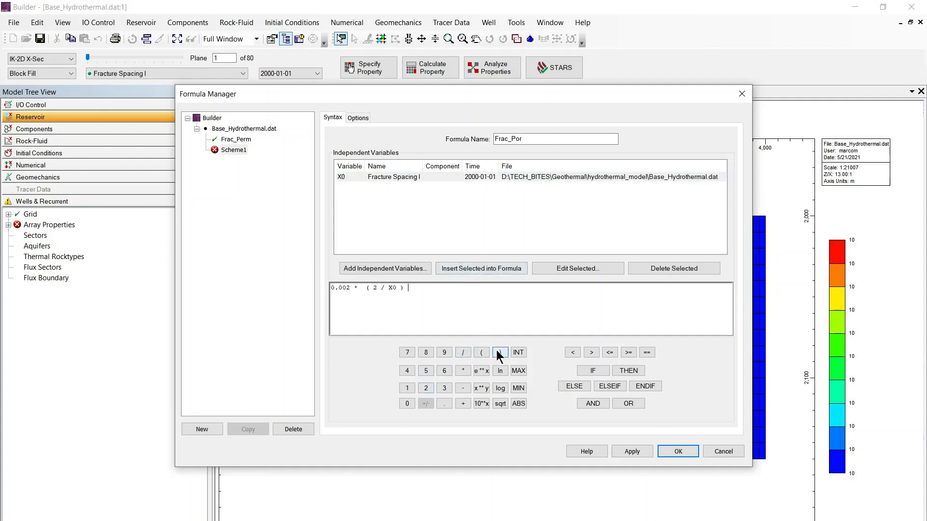
pyautogui.click(640, 451)
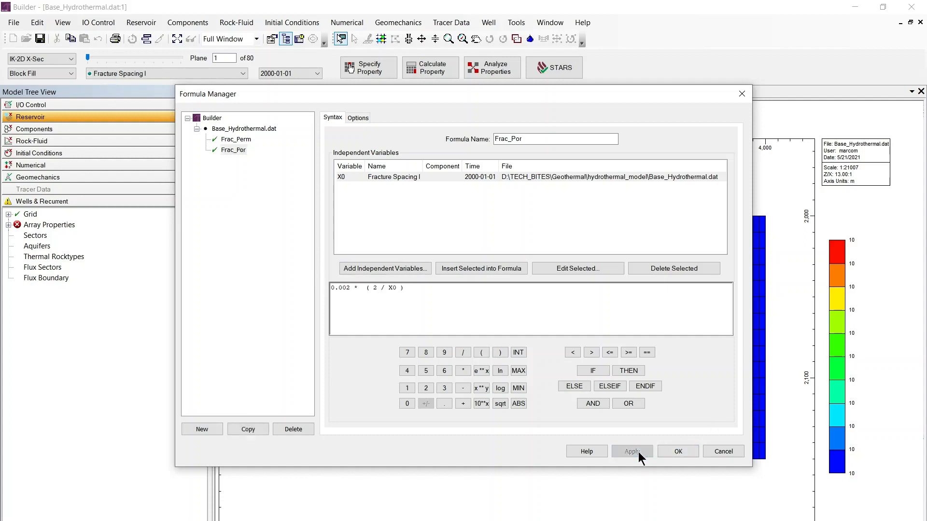
pyautogui.click(678, 452)
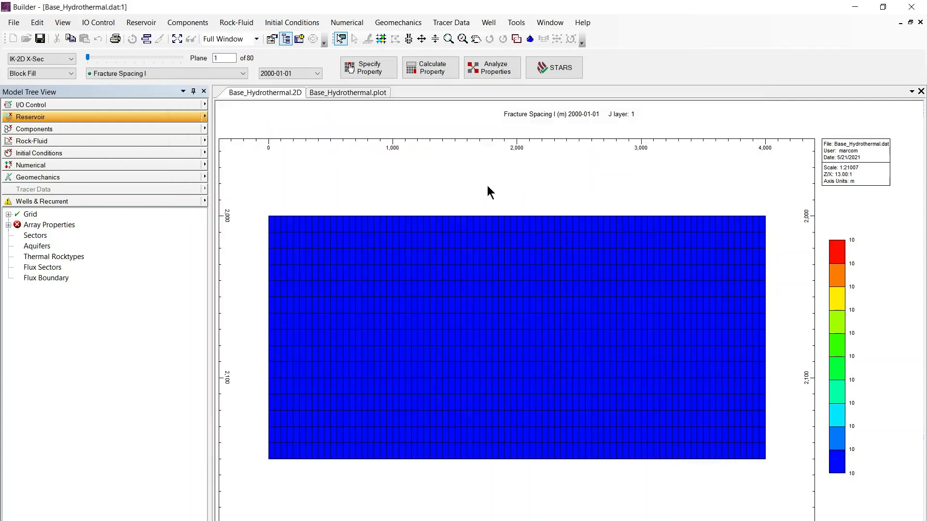
# Specify the whole-grid Porosity - Fracture property from the Frac_Por formula
pyautogui.click(376, 73)
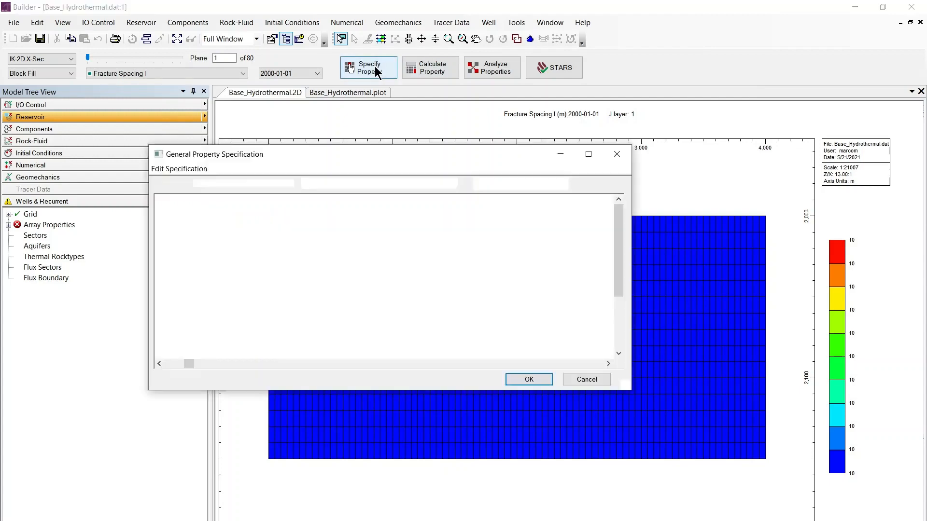
pyautogui.click(444, 185)
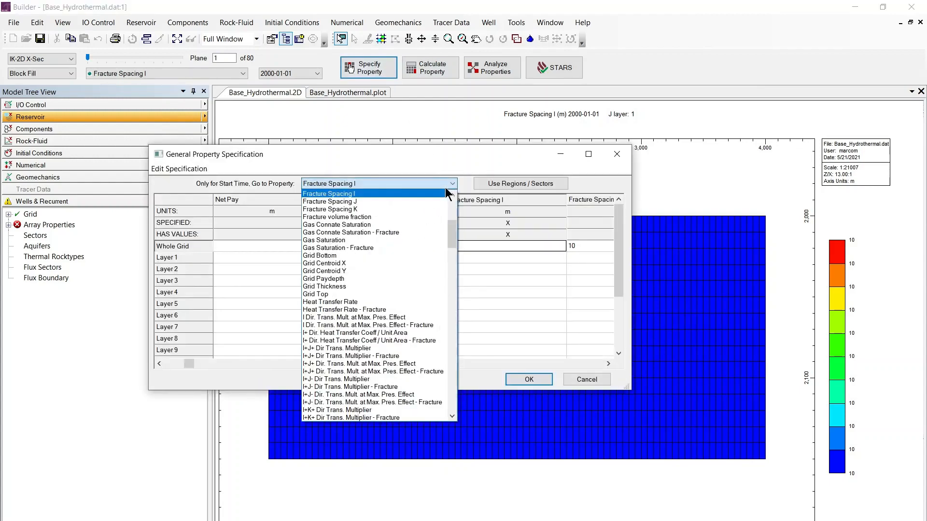
pyautogui.moveTo(453, 225); pyautogui.dragTo(450, 331)
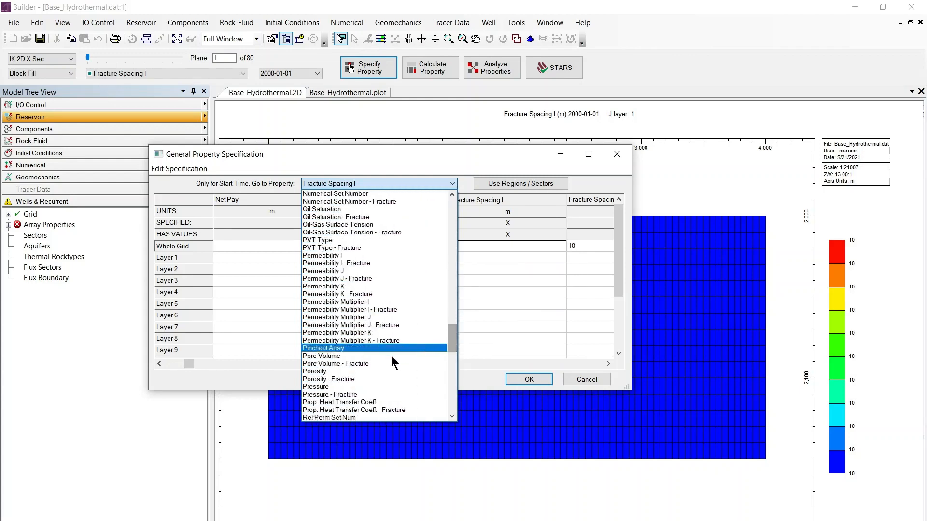
pyautogui.click(344, 379)
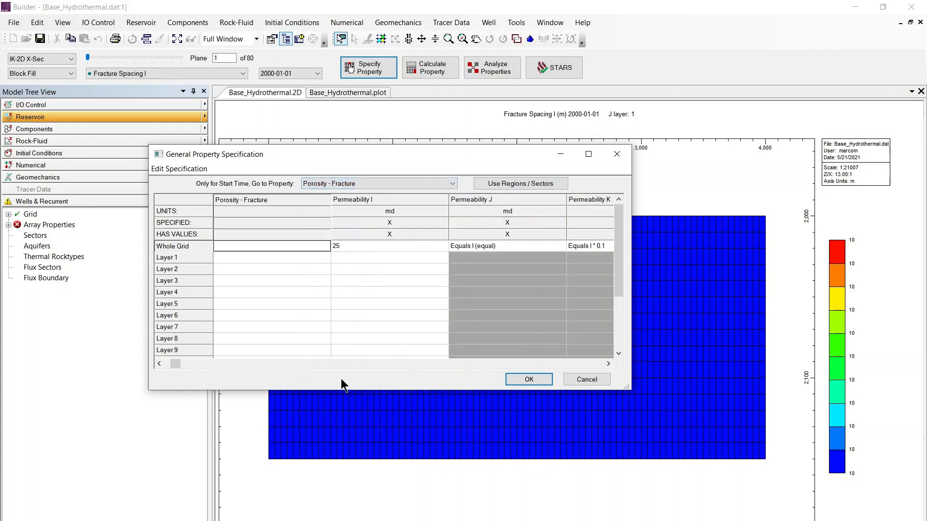
pyautogui.rightClick(223, 246)
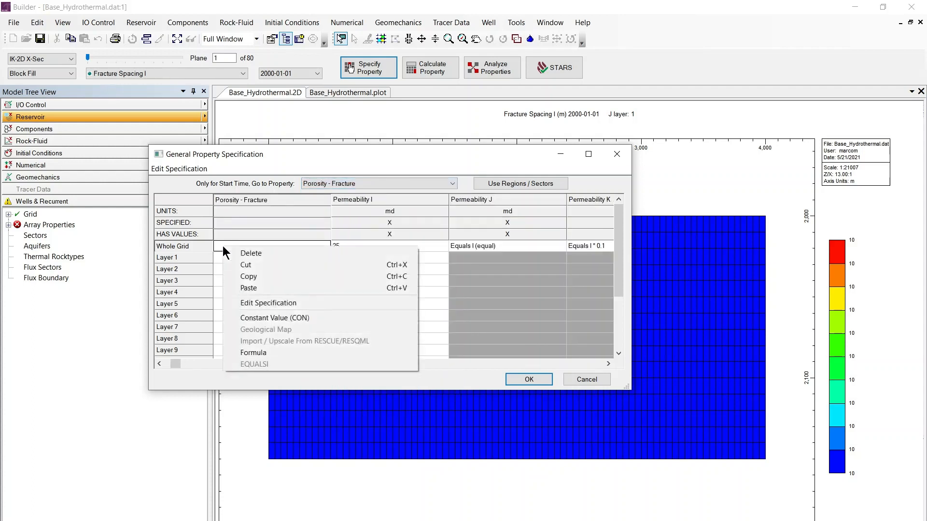
pyautogui.click(259, 353)
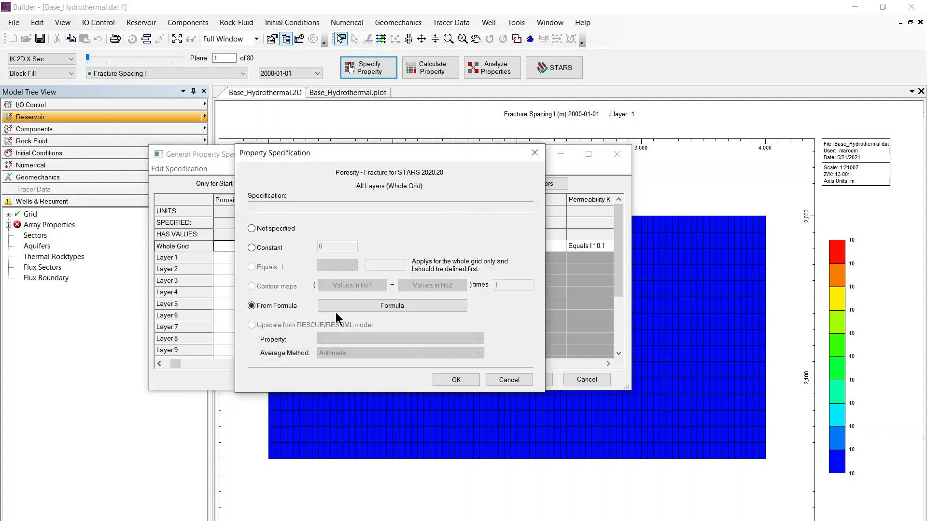
pyautogui.click(349, 306)
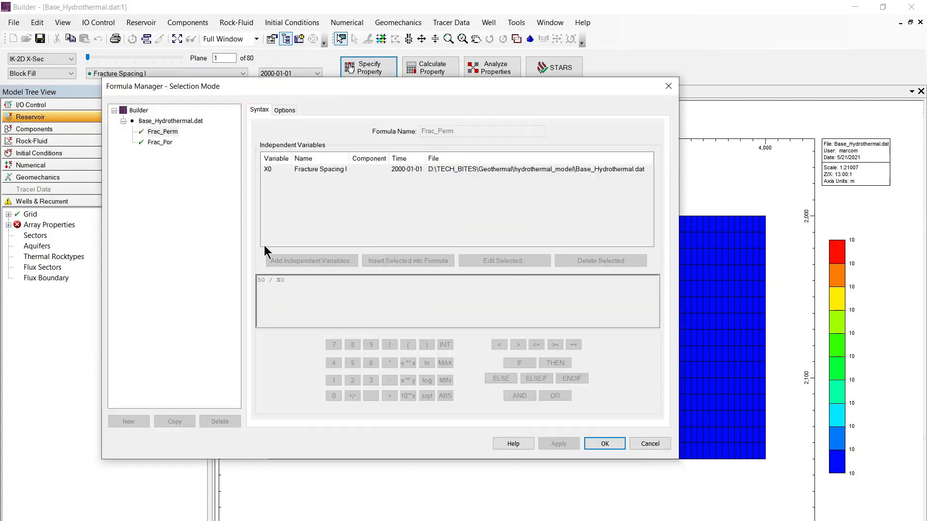
pyautogui.click(160, 141)
pyautogui.click(593, 444)
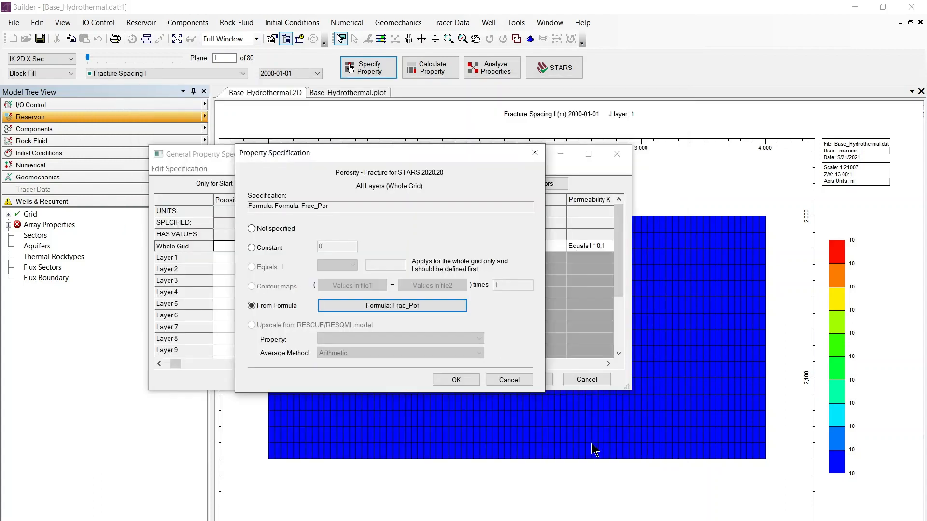
pyautogui.click(458, 379)
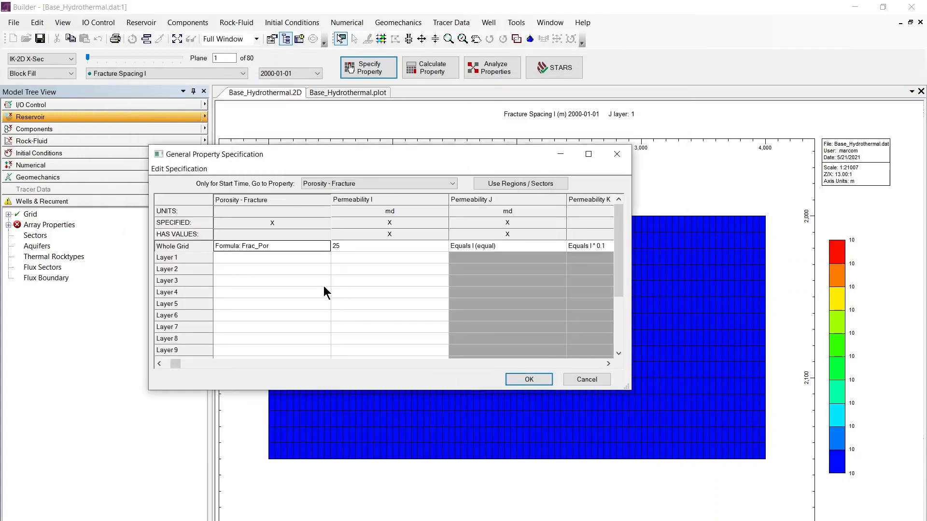
# Specify the whole-grid Permeability I - Fracture property from the Frac_Perm formula
pyautogui.click(607, 364)
pyautogui.click(607, 364)
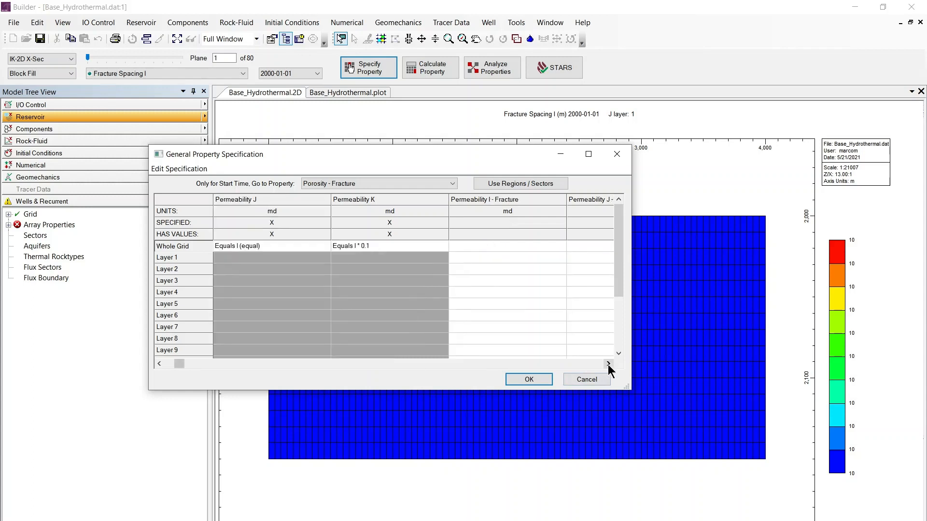
pyautogui.click(607, 364)
pyautogui.click(607, 364)
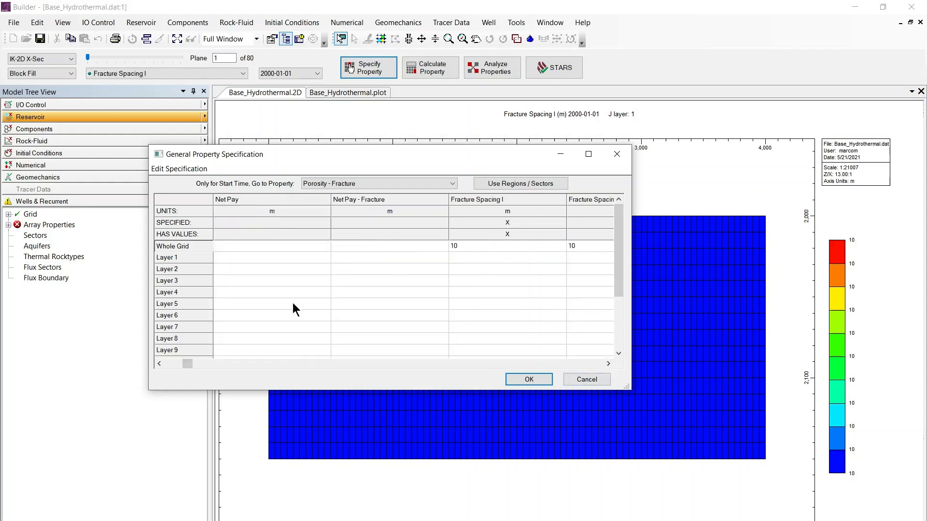
pyautogui.click(161, 363)
pyautogui.click(160, 363)
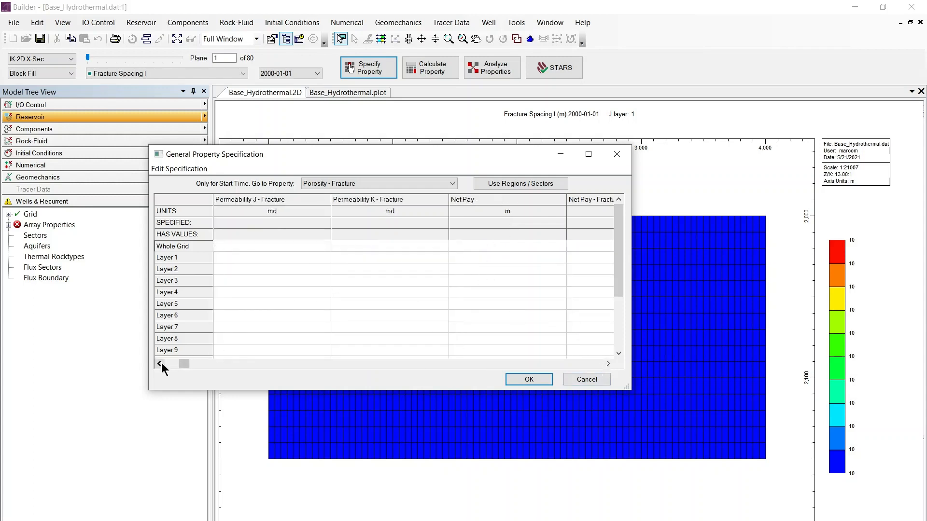
pyautogui.click(161, 362)
pyautogui.rightClick(257, 241)
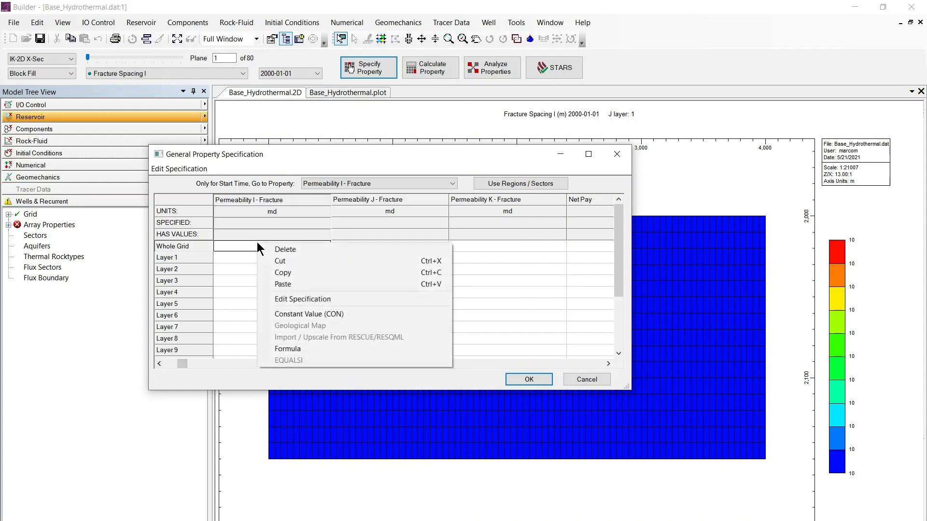
pyautogui.click(290, 348)
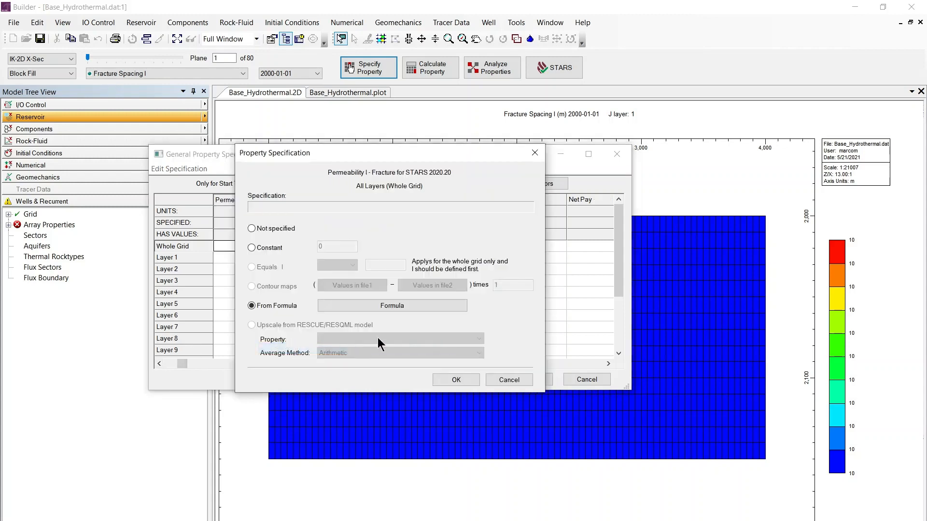
pyautogui.click(399, 303)
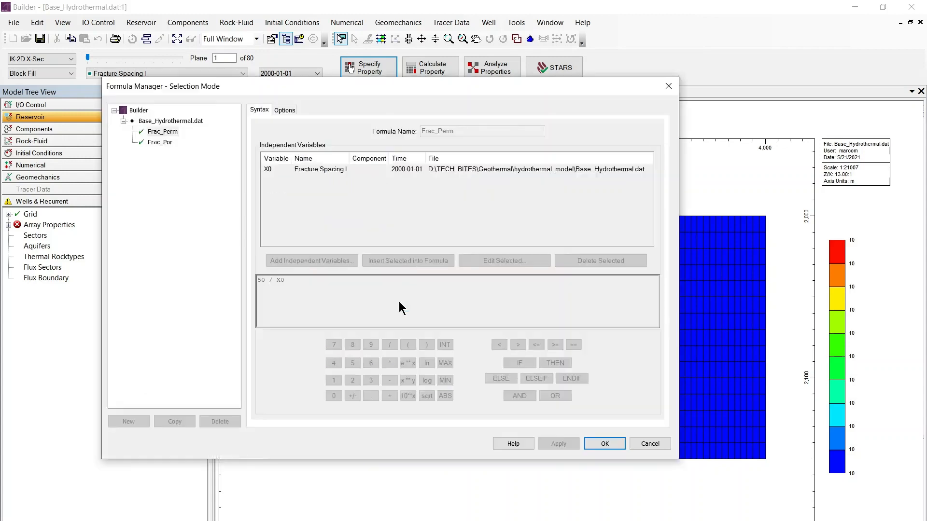
pyautogui.click(151, 134)
pyautogui.click(612, 442)
pyautogui.click(454, 377)
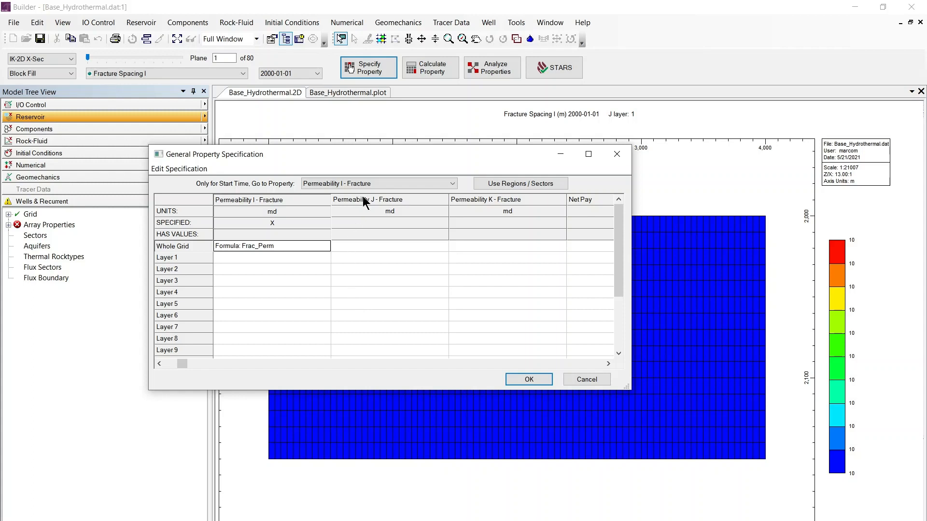
# Set the whole-grid Permeability J - Fracture equal to the I-direction fracture permeability
pyautogui.click(364, 246)
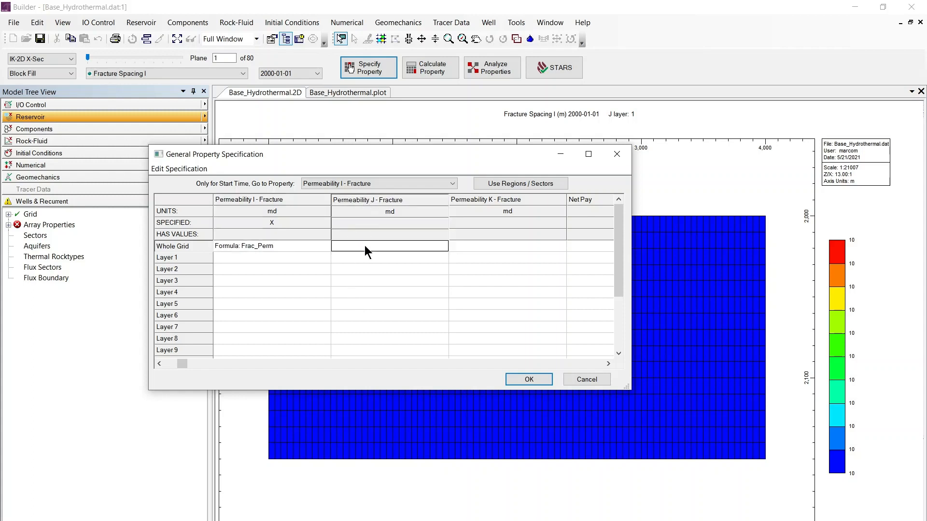
pyautogui.rightClick(364, 245)
pyautogui.click(400, 364)
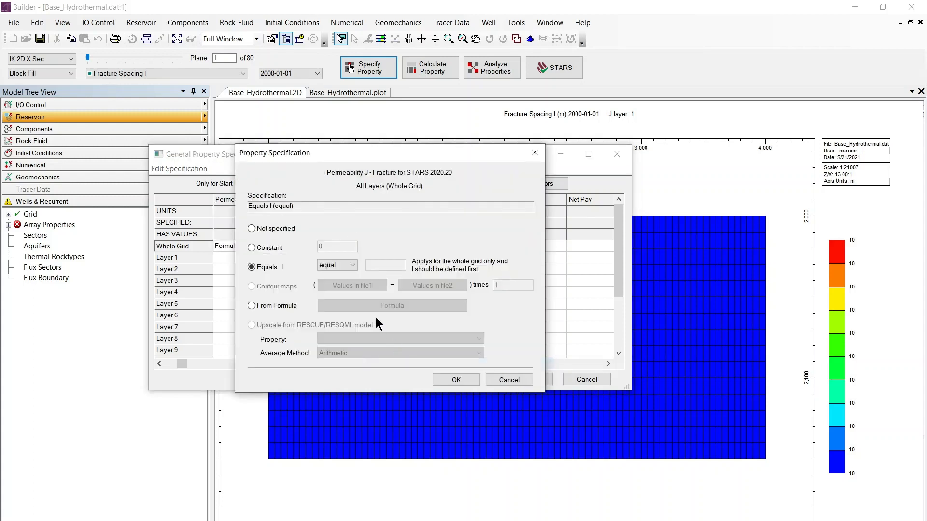
pyautogui.click(450, 380)
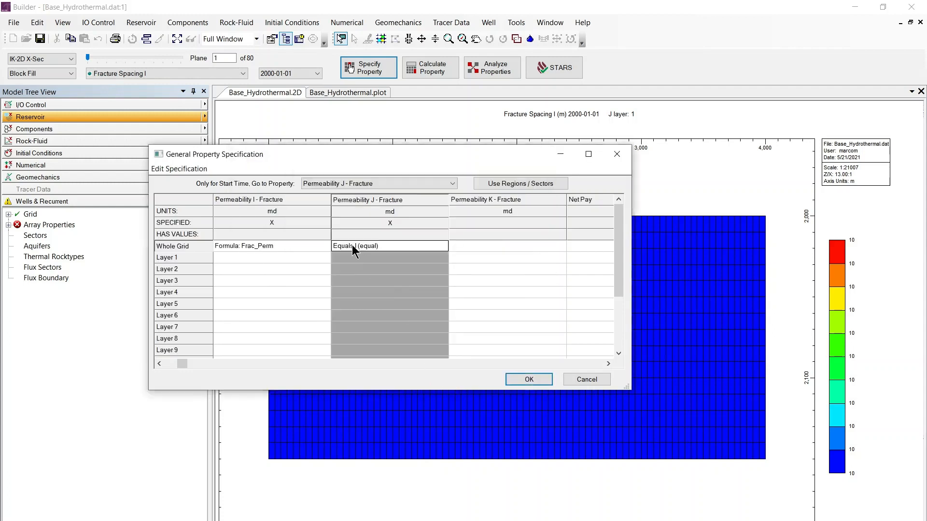
# Set the whole-grid Permeability K - Fracture to the I-direction value multiplied by 2
pyautogui.click(463, 242)
pyautogui.rightClick(463, 243)
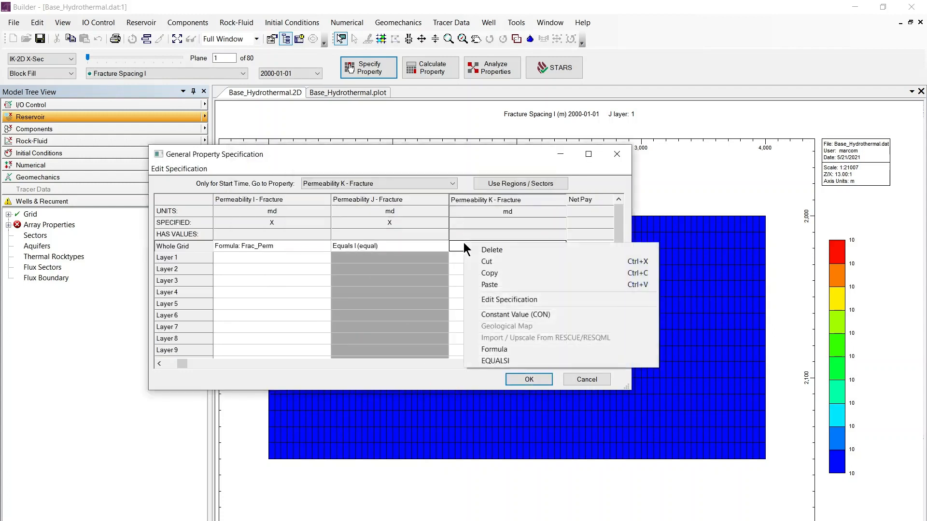
pyautogui.click(485, 362)
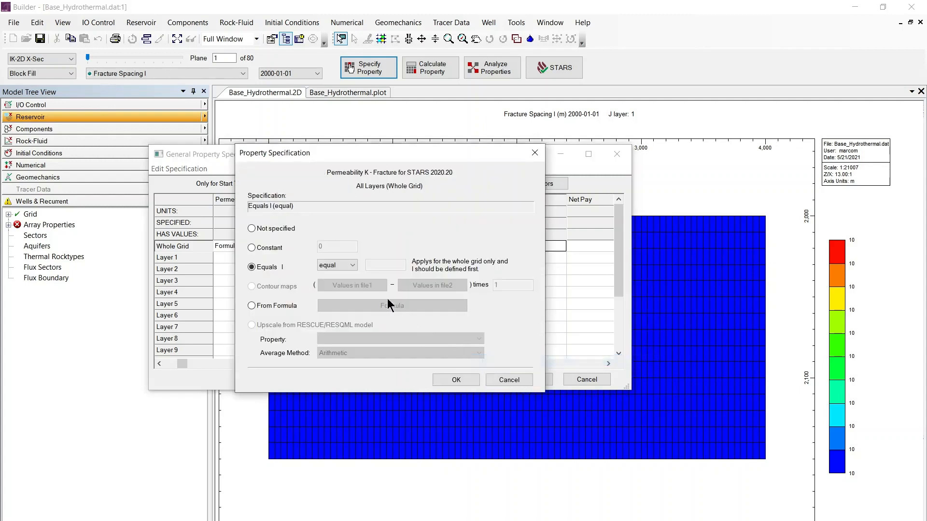
pyautogui.click(341, 265)
pyautogui.click(334, 283)
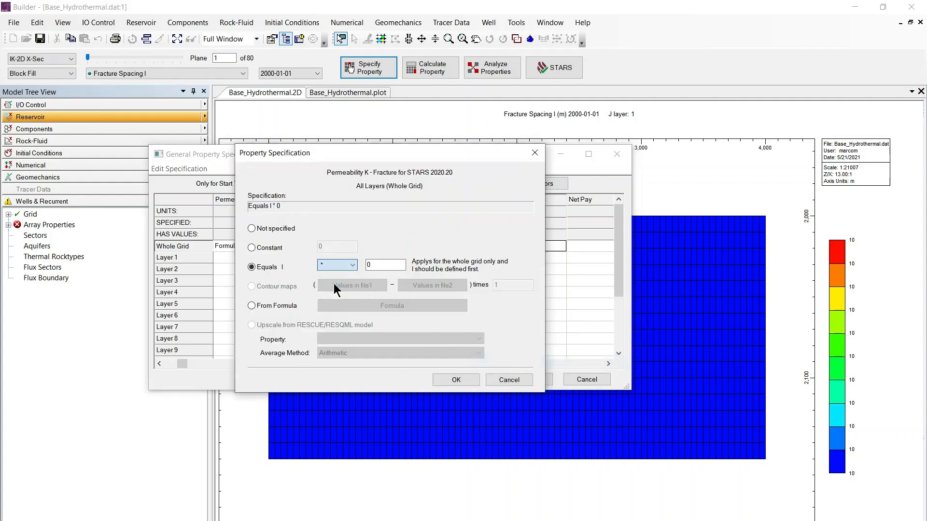
pyautogui.doubleClick(369, 265)
pyautogui.write('2')
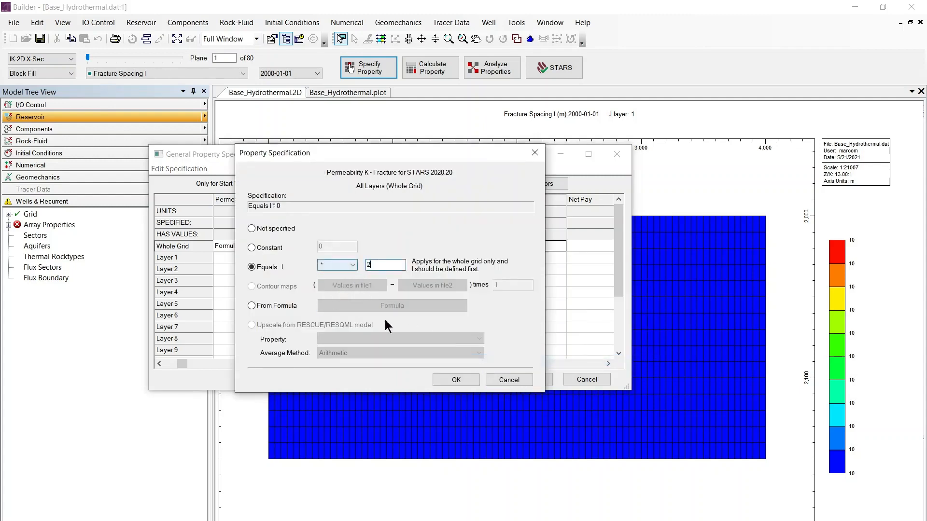
pyautogui.click(446, 380)
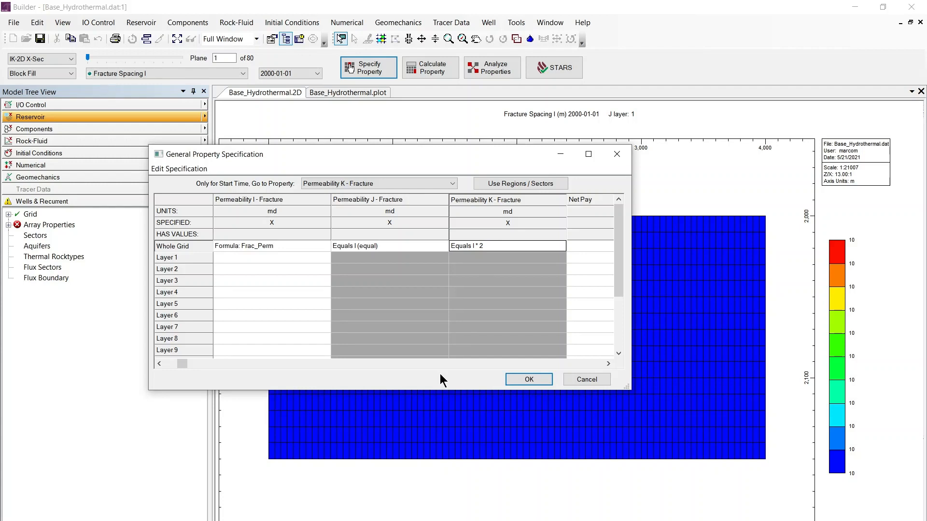
# Accept the property specifications, calculate the block values and display the grid in the IJ-2D Areal view
pyautogui.click(519, 380)
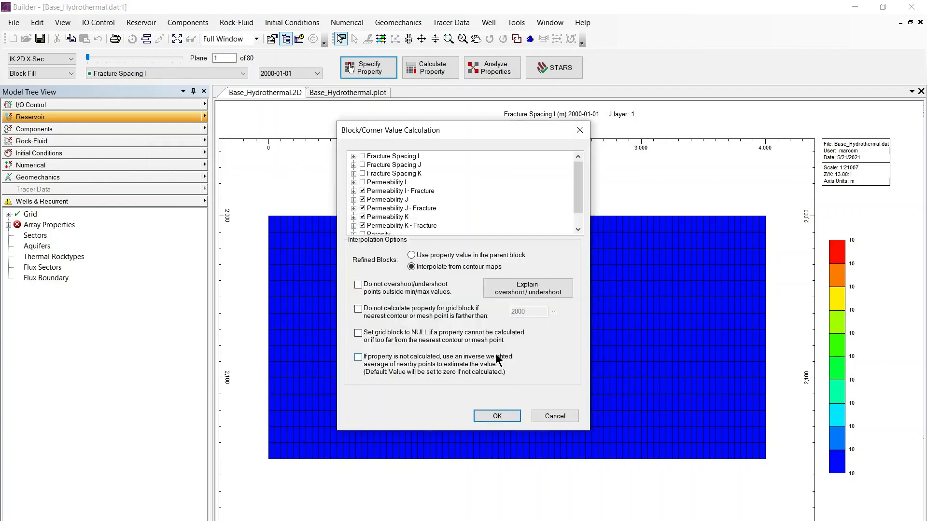
pyautogui.click(489, 414)
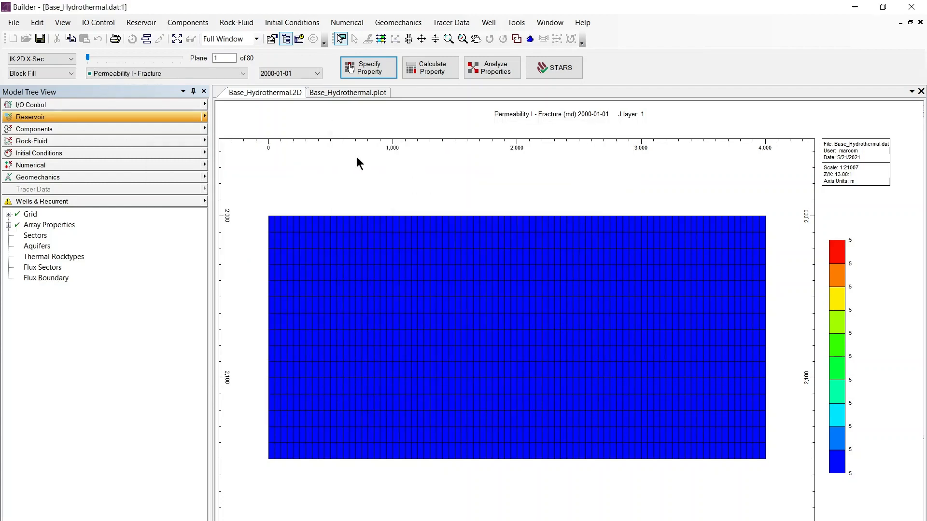
pyautogui.click(41, 60)
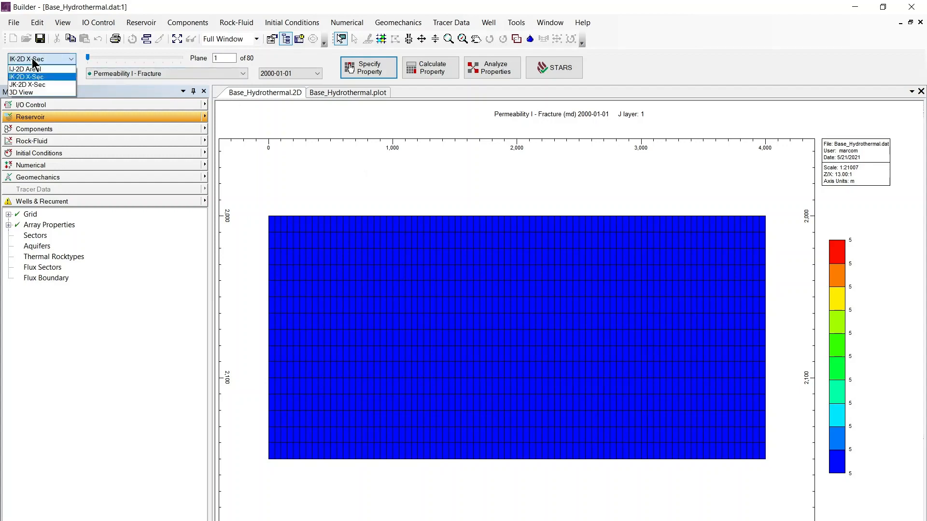
pyautogui.click(35, 70)
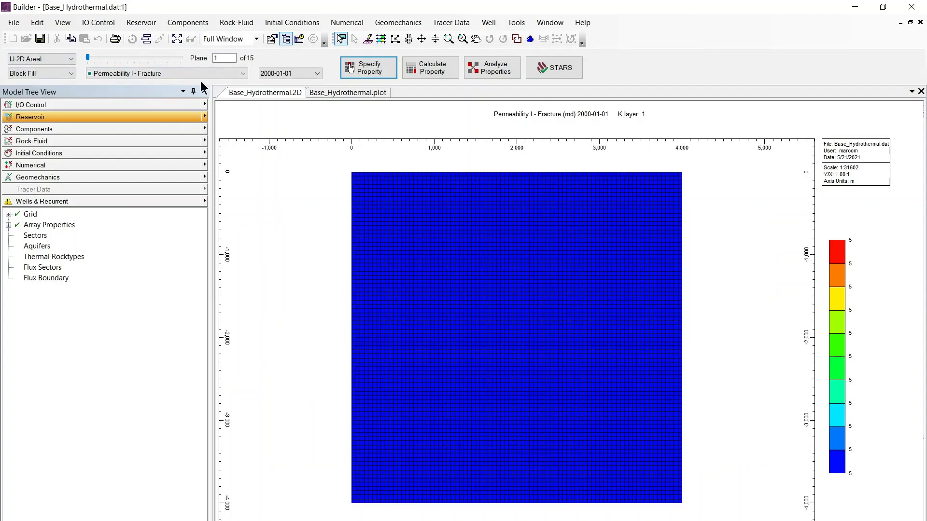
# Display Volume Modifiers on the areal grid and inspect the values of the interior and boundary blocks
pyautogui.click(239, 74)
pyautogui.click(253, 181)
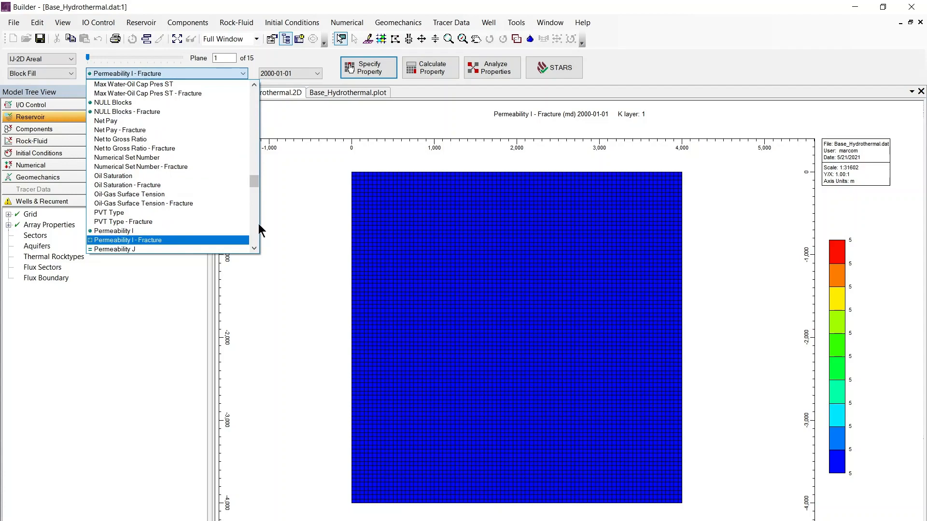
pyautogui.moveTo(253, 184); pyautogui.dragTo(253, 233)
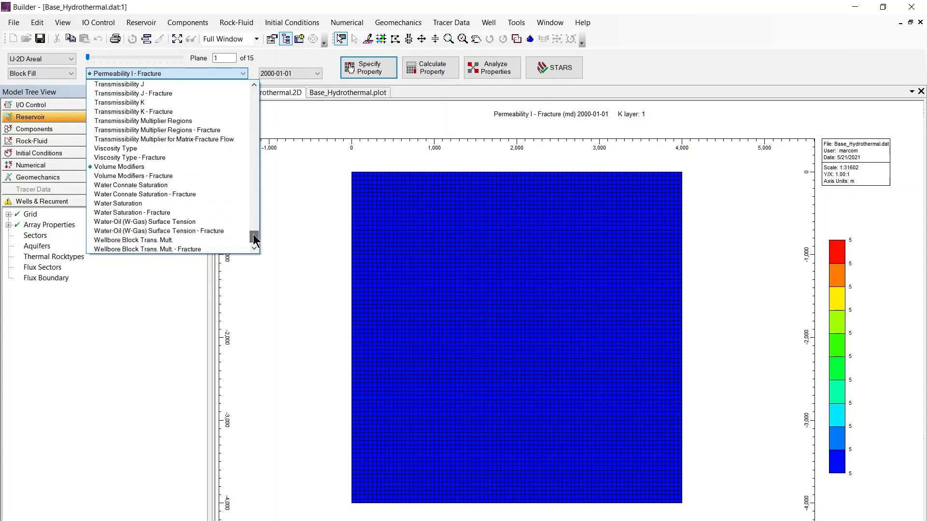
pyautogui.click(144, 171)
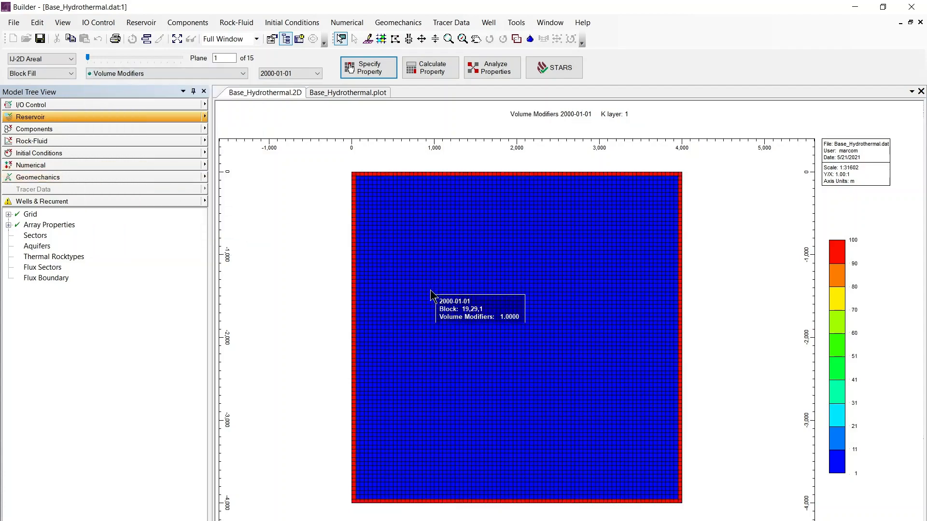
pyautogui.moveTo(511, 344)
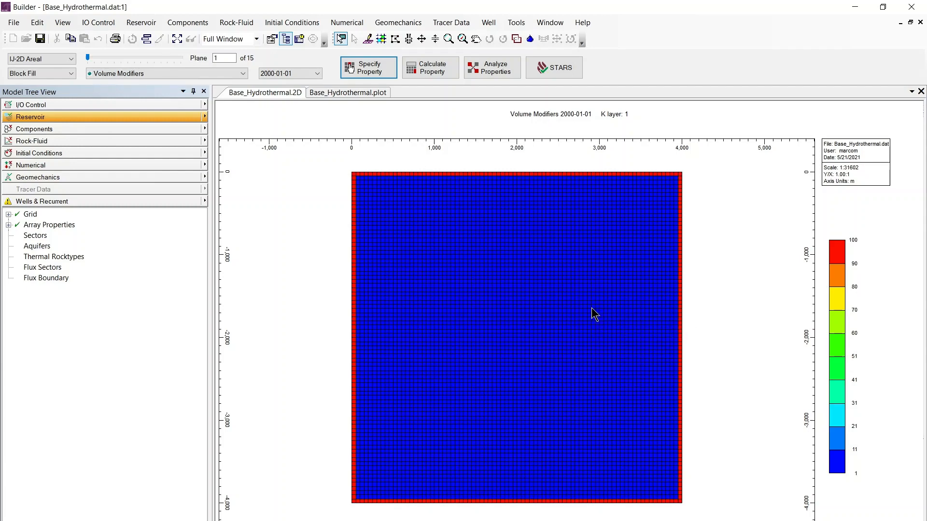
pyautogui.moveTo(379, 173)
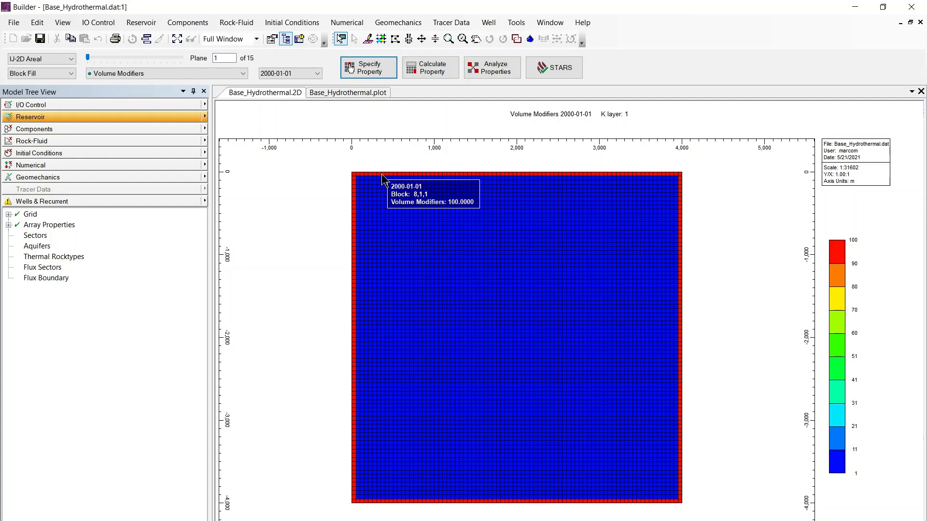
# Specify the whole-grid Temperature property as 170 C
pyautogui.click(233, 76)
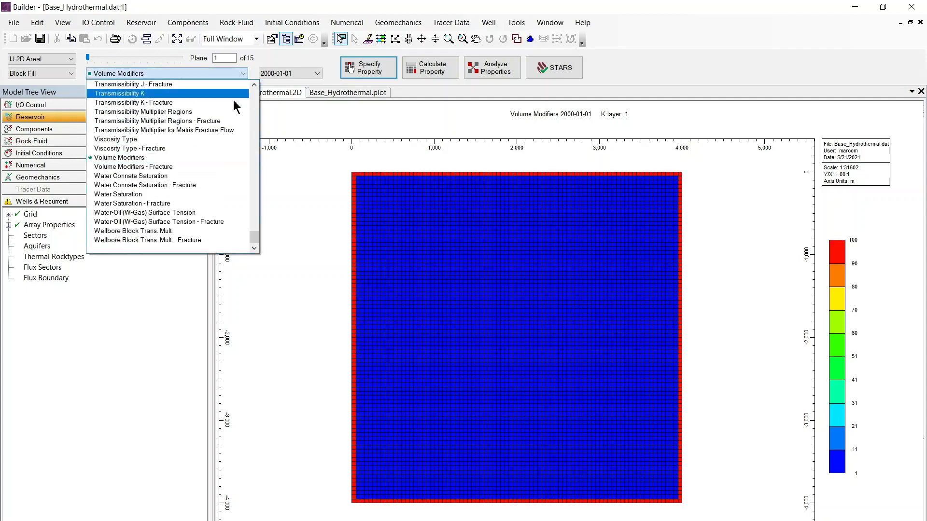
pyautogui.moveTo(256, 236); pyautogui.dragTo(252, 220)
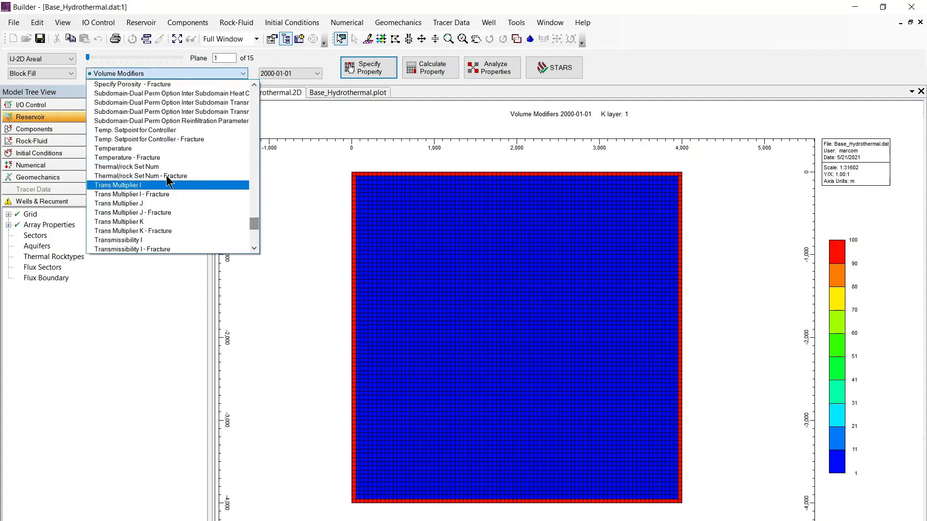
pyautogui.click(106, 149)
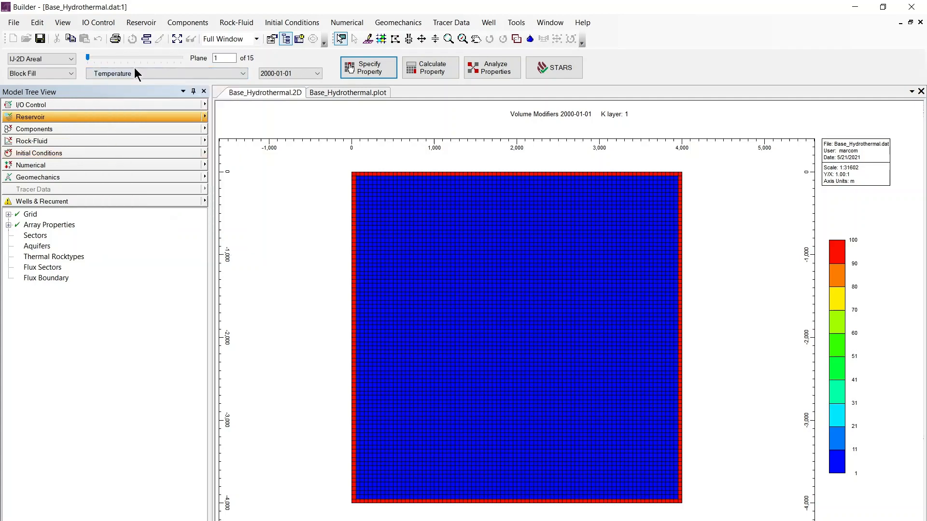
pyautogui.click(358, 70)
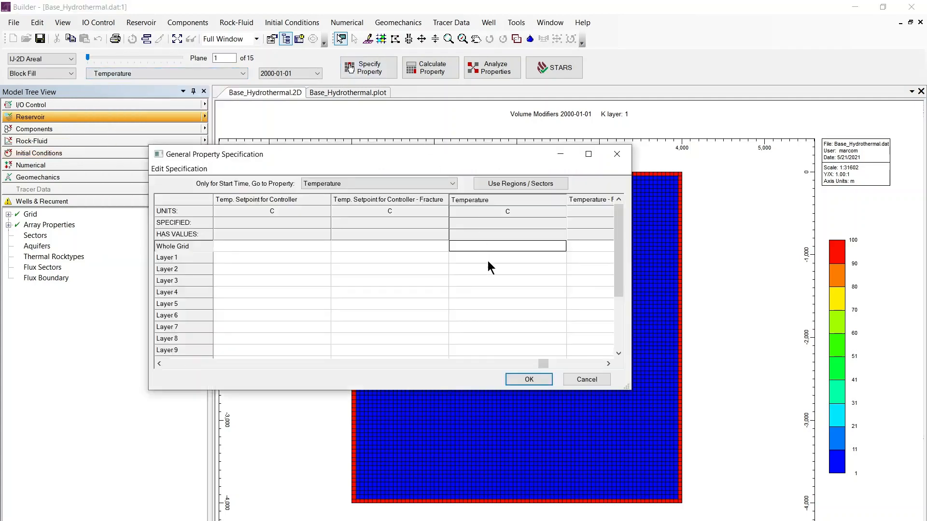
pyautogui.click(486, 245)
pyautogui.write('170')
# Set the whole-grid Temperature - Fracture to 170 C and calculate the block values with the default interpolation options
pyautogui.click(607, 364)
pyautogui.click(471, 246)
pyautogui.write('1')
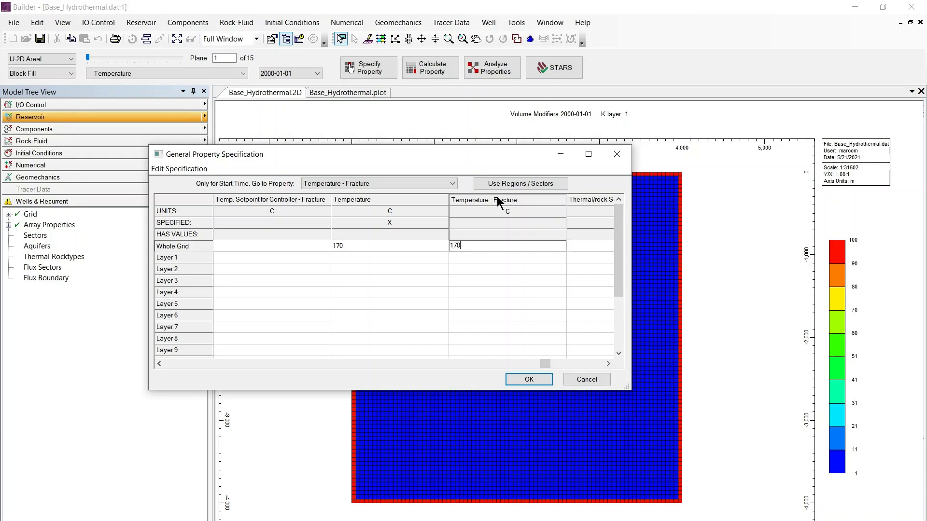
pyautogui.click(529, 380)
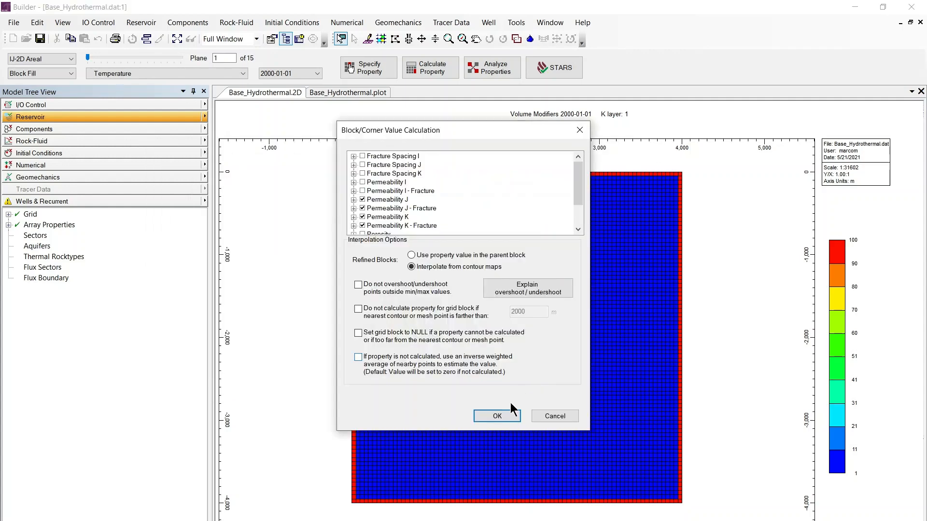
pyautogui.click(503, 414)
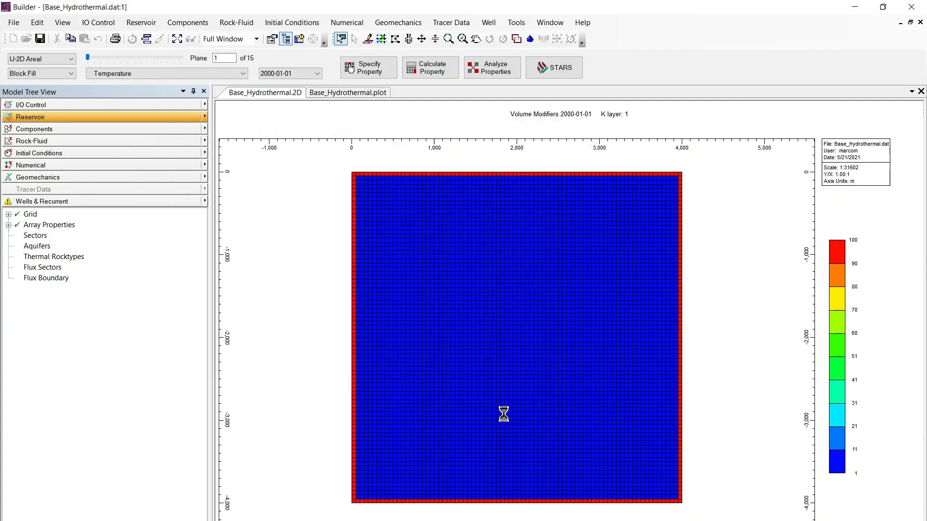
# Create a new thermal rock type for the reservoir
pyautogui.click(37, 259)
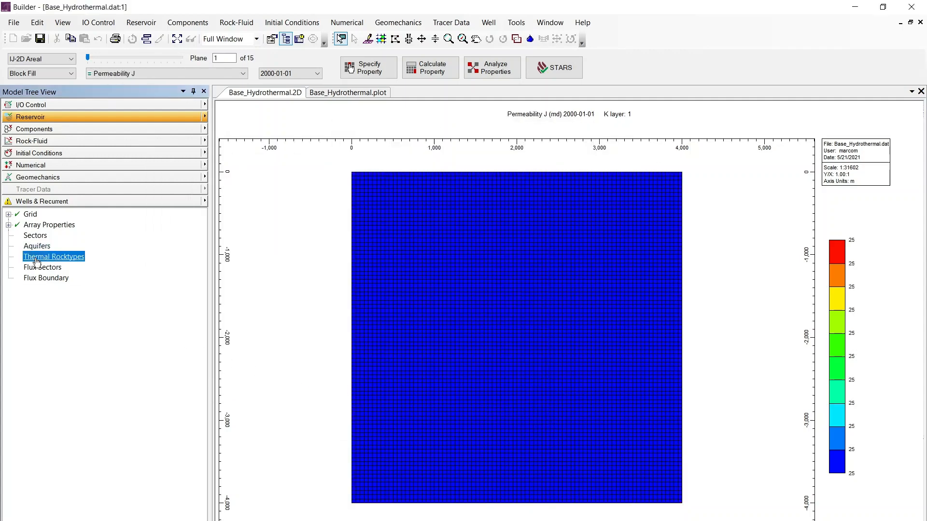
pyautogui.doubleClick(63, 259)
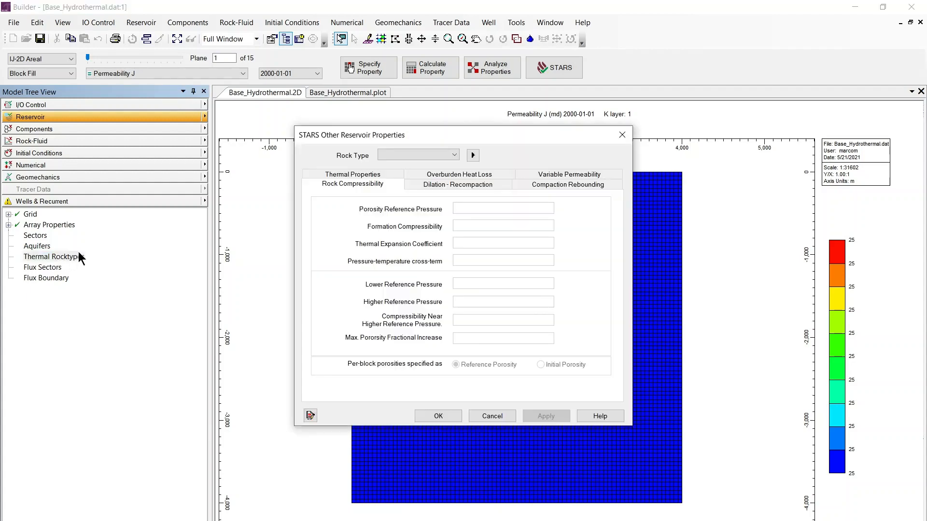
pyautogui.click(472, 155)
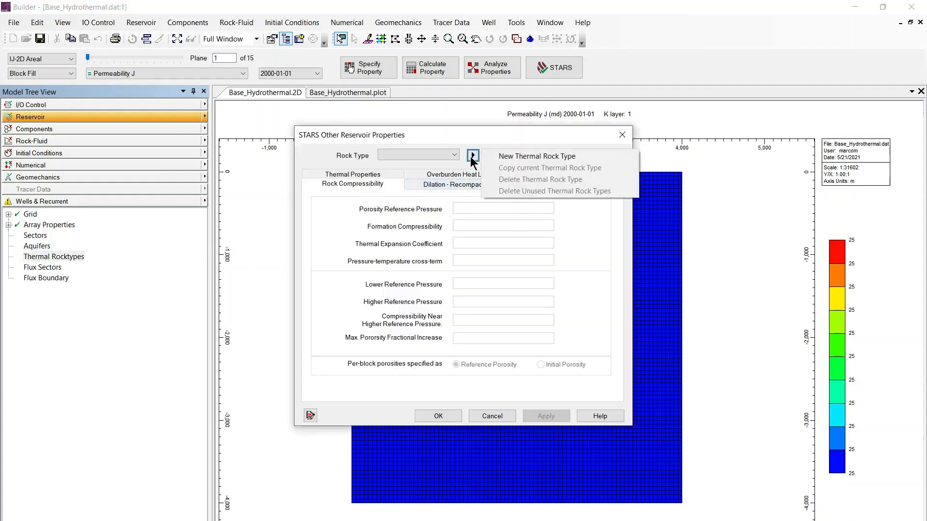
pyautogui.click(558, 157)
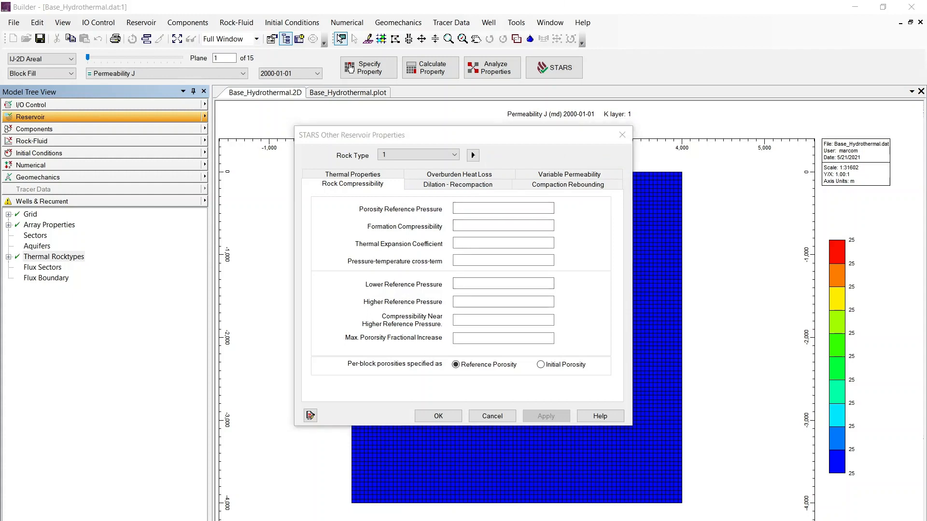
# Set the rock type's porosity reference pressure to 25000 kPa and formation compressibility to 4.50E-07 1/kPa, and apply
pyautogui.click(502, 210)
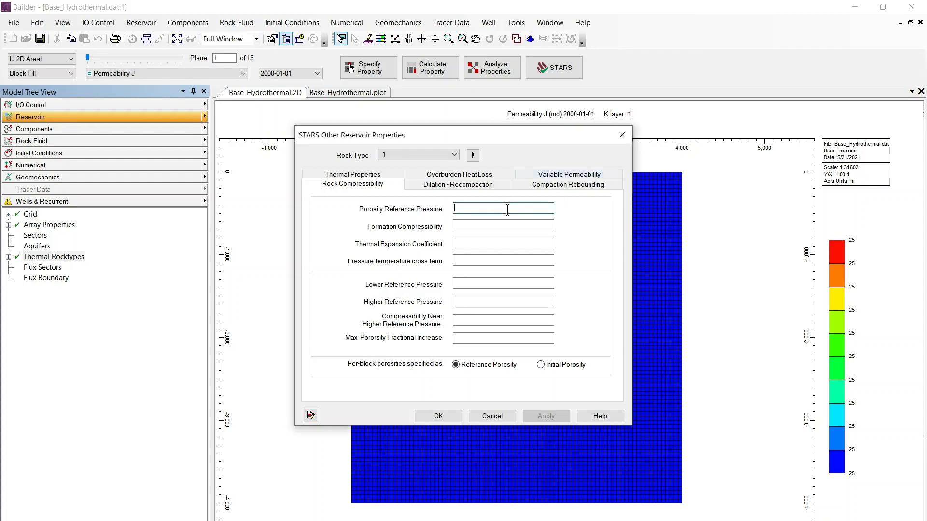
pyautogui.write('25000  kPa')
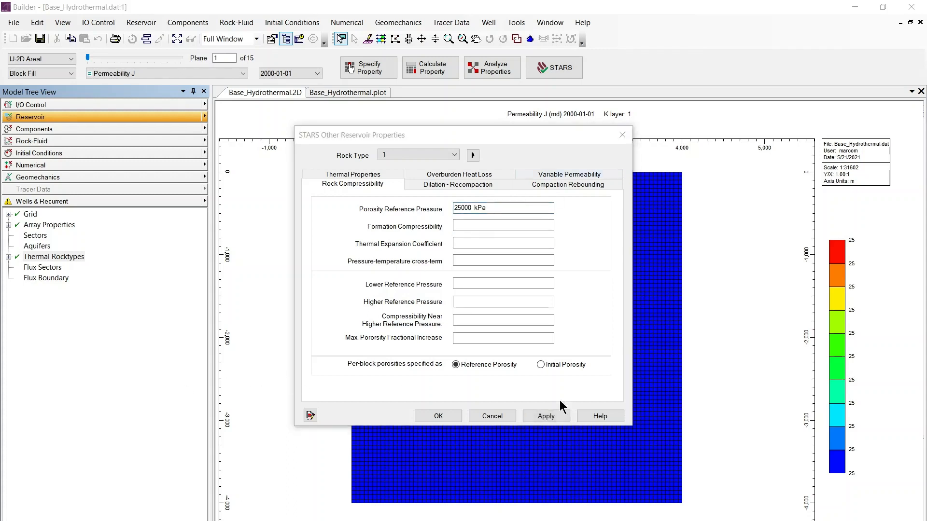
pyautogui.click(530, 226)
pyautogui.write('4.50E-07')
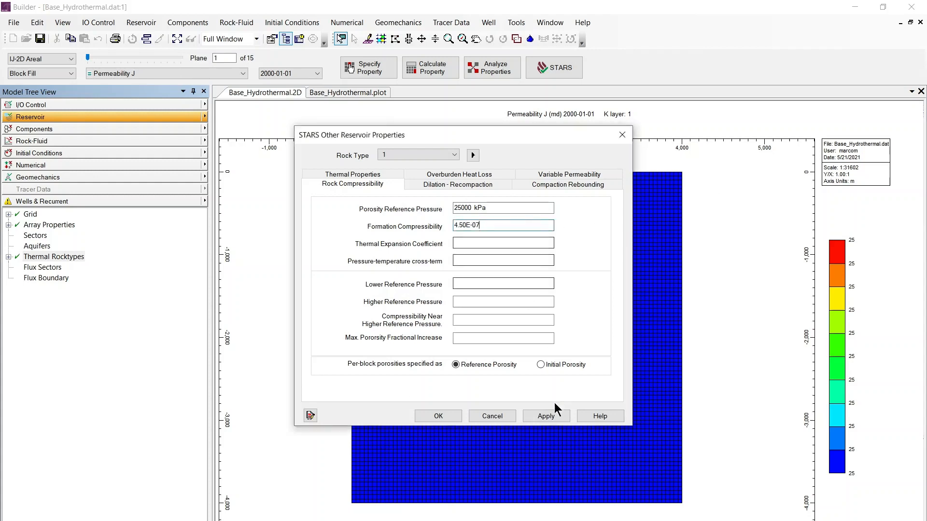
pyautogui.click(545, 416)
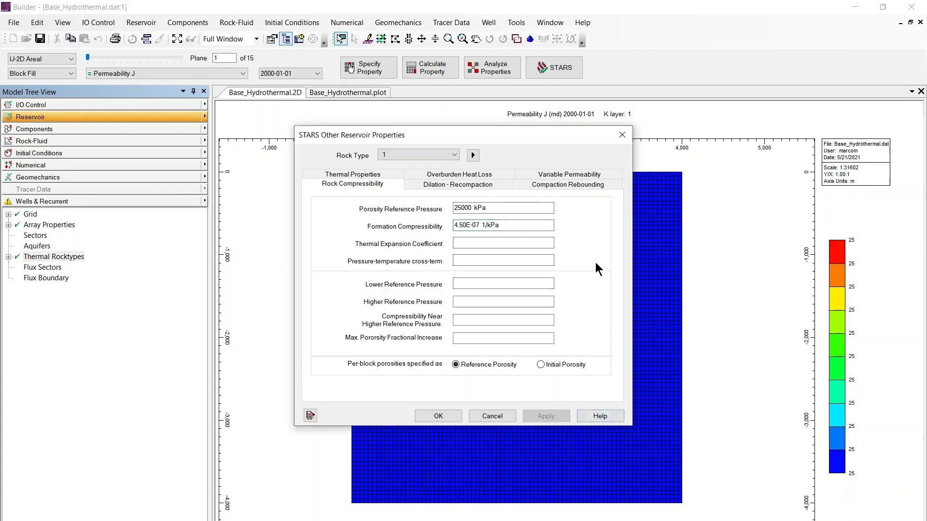
# Set the rock's volumetric heat capacity to 2.35E+06 J/(m3*C) and the reservoir rock thermal conductivity to 1.50E+05 J/(m*day*C)
pyautogui.click(344, 176)
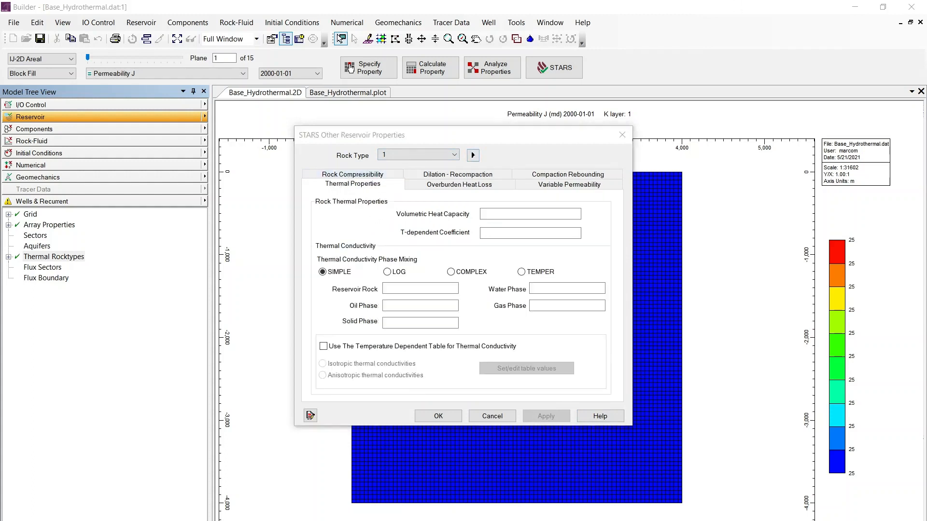
pyautogui.click(503, 214)
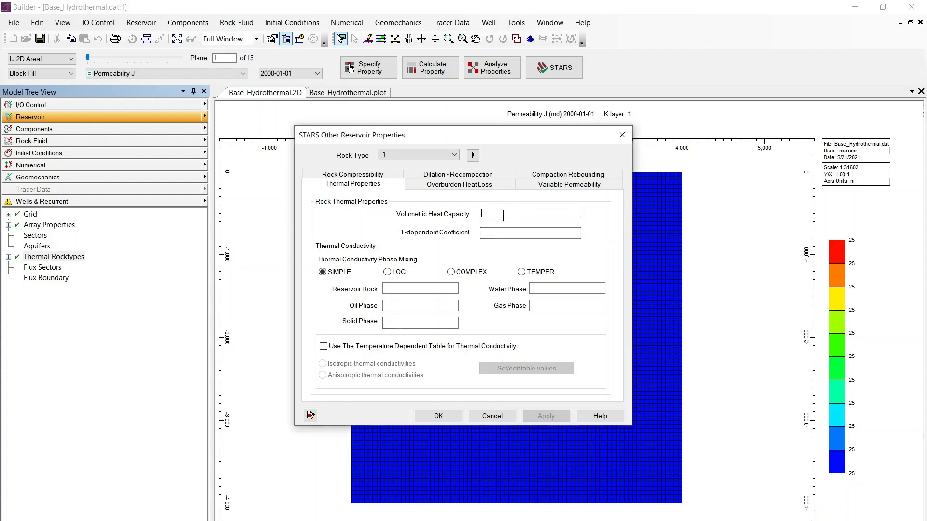
pyautogui.write('2.35E+06')
pyautogui.hotkey('alt', 'Tab')
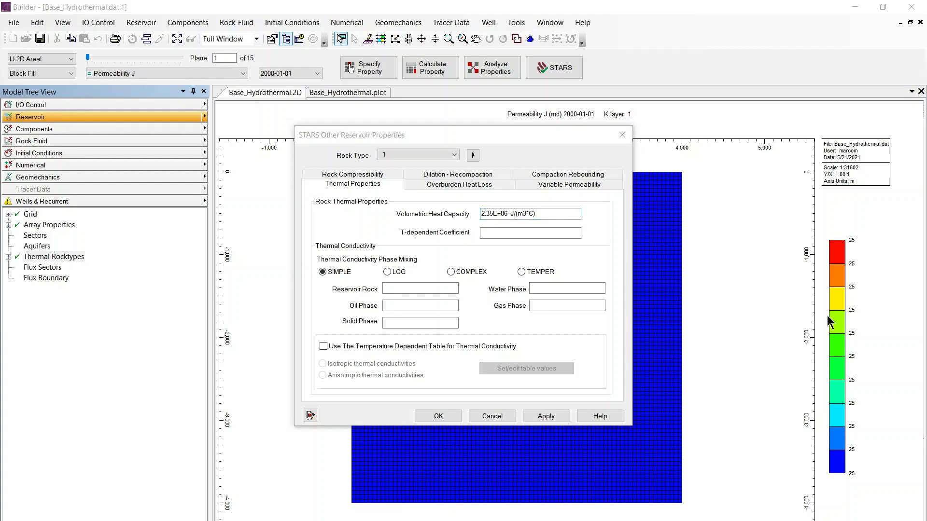
pyautogui.click(413, 290)
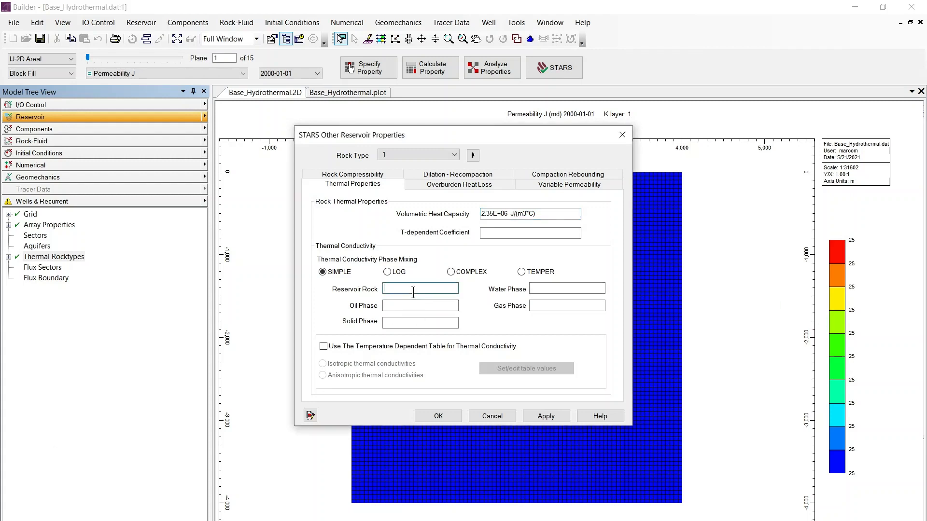
pyautogui.write('1.50E+05')
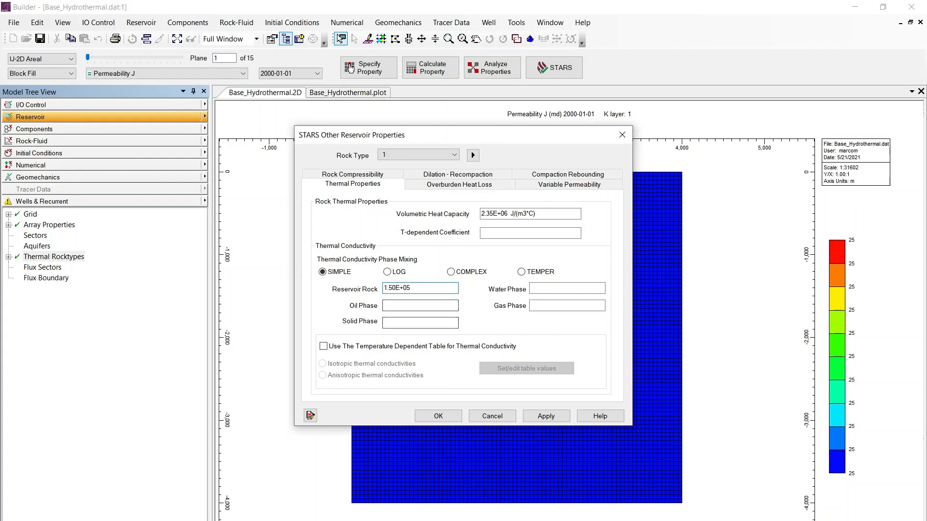
pyautogui.hotkey('alt', 'Tab')
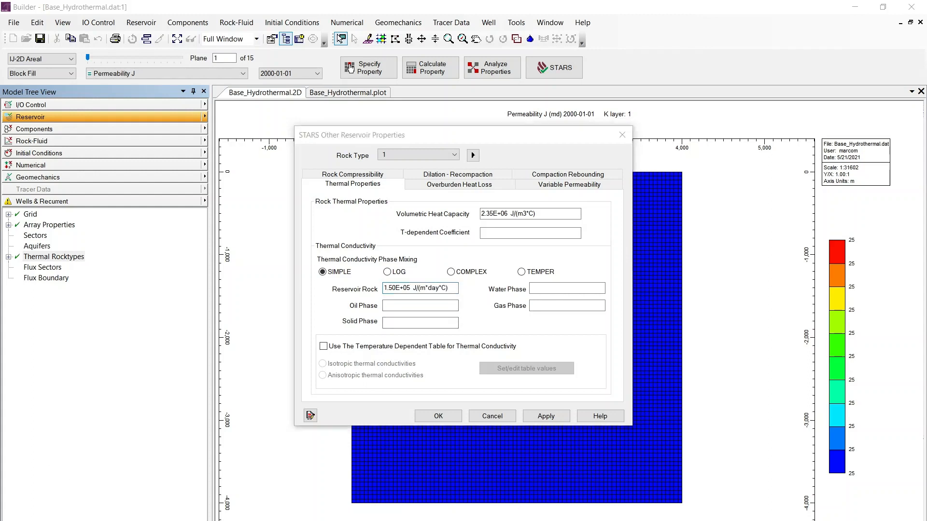
pyautogui.hotkey('alt', 'Tab')
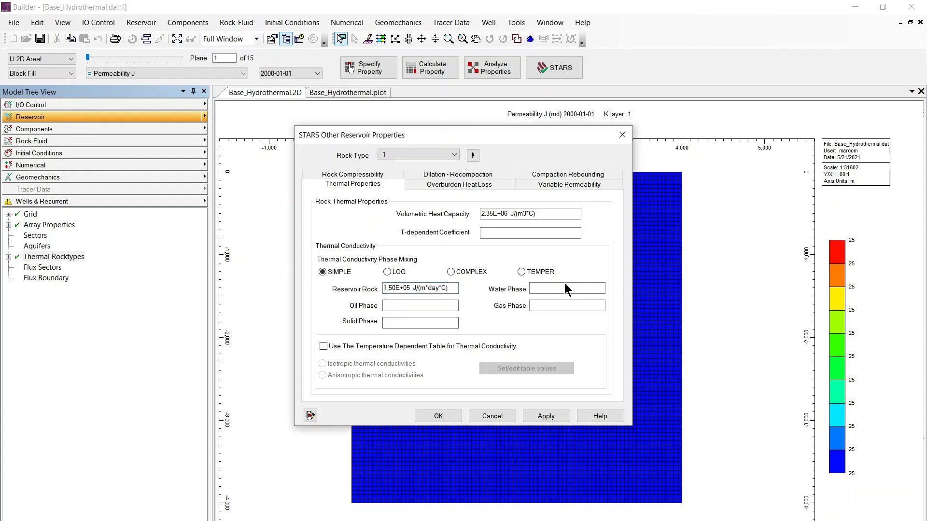
# Set the water phase thermal conductivity to 5.60E+04 J/(m*day*C) and apply COMPLEX thermal conductivity phase mixing
pyautogui.click(564, 289)
pyautogui.write('5.60E+04')
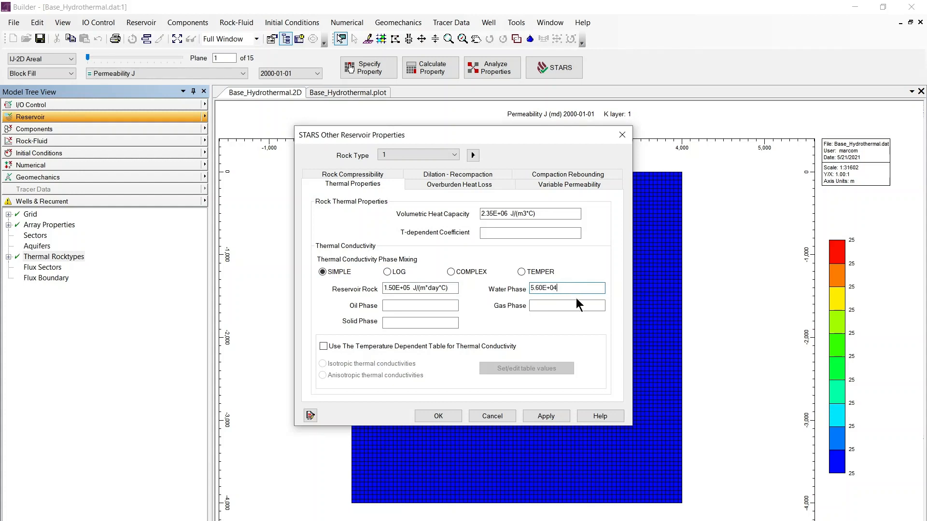
pyautogui.click(576, 304)
pyautogui.click(544, 417)
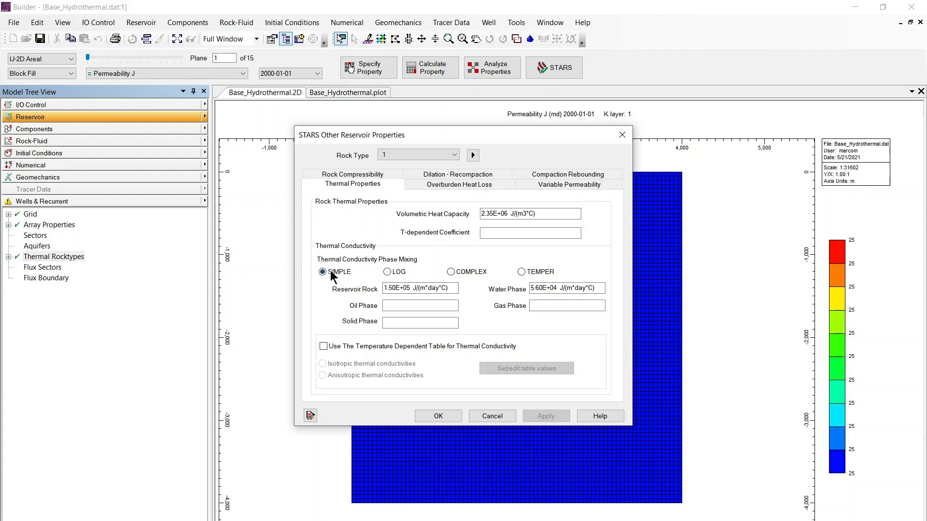
pyautogui.click(450, 272)
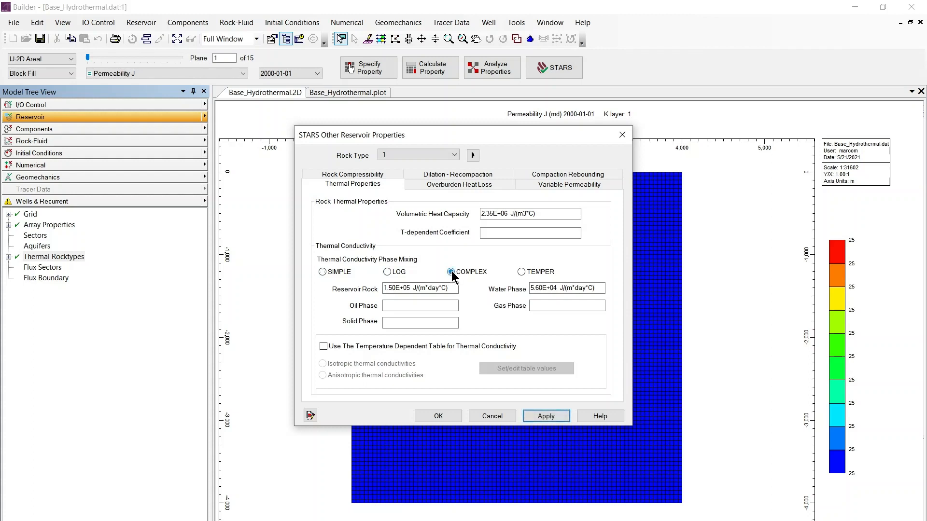
pyautogui.click(551, 421)
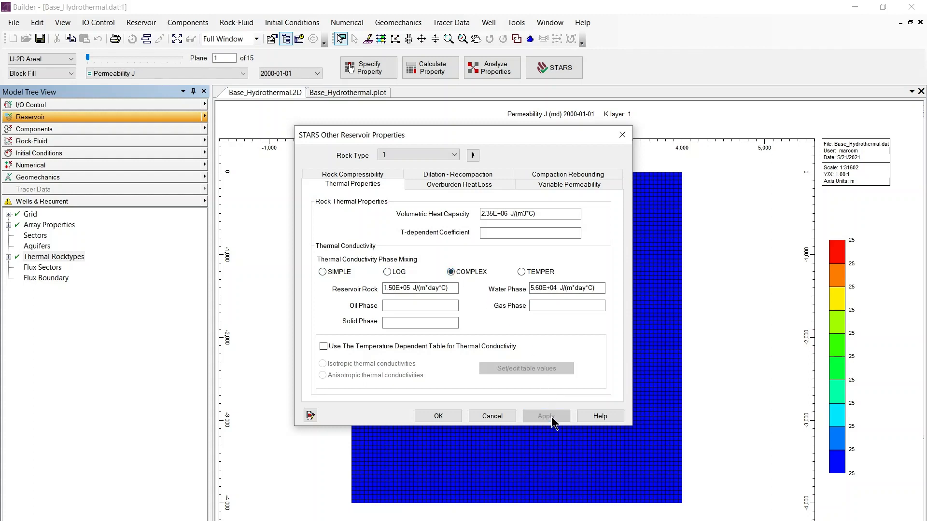
# Set the volumetric heat capacity for both overburden and underburden heat loss to 2.35E+06 J/(m3*C)
pyautogui.click(439, 187)
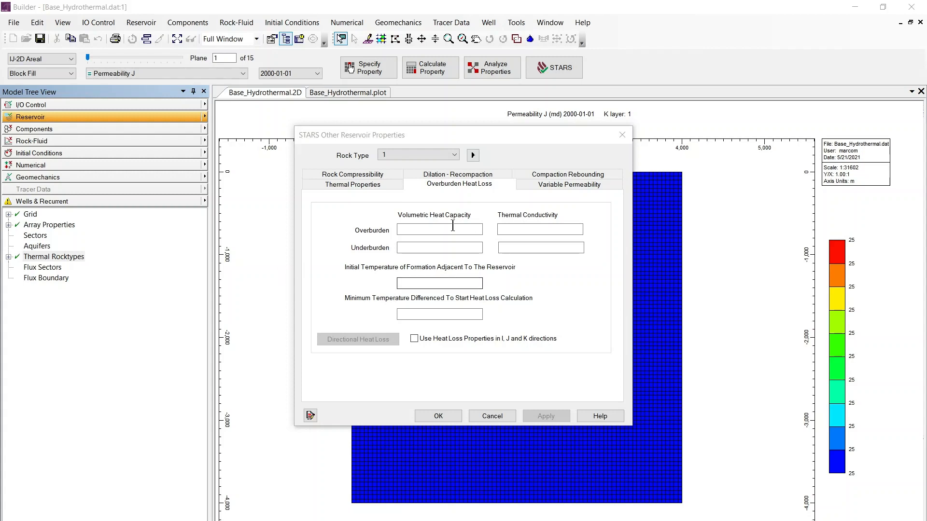
pyautogui.click(422, 231)
pyautogui.write('2.35E+06')
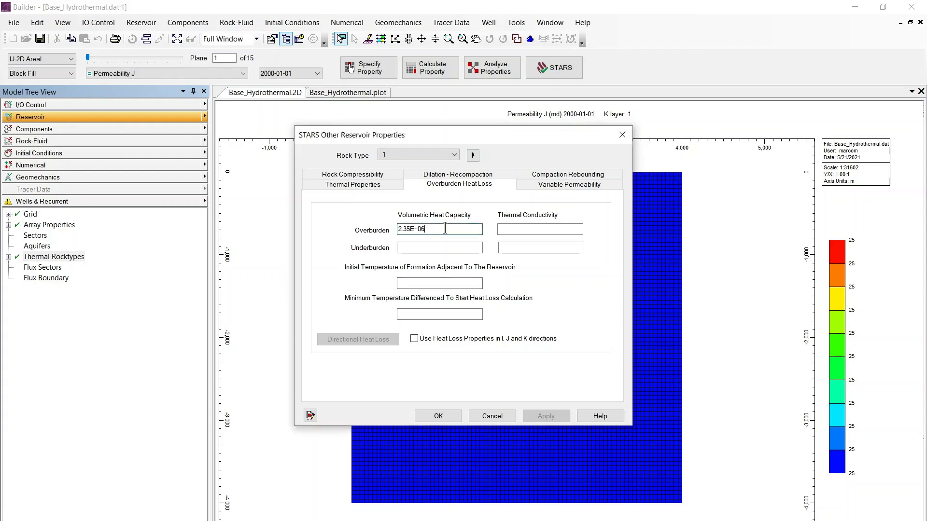
pyautogui.click(448, 248)
pyautogui.moveTo(461, 230); pyautogui.dragTo(331, 230)
pyautogui.hotkey('ctrl', 'c')
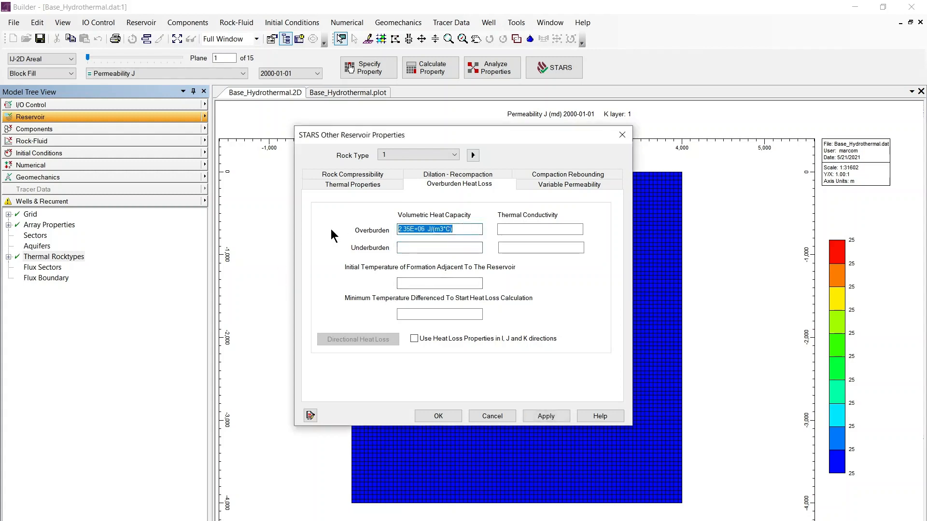
pyautogui.click(432, 248)
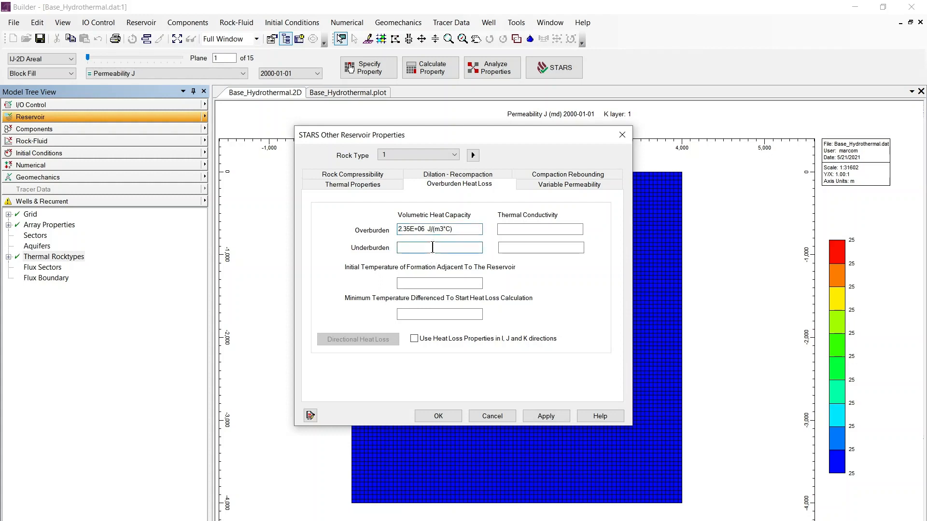
pyautogui.hotkey('ctrl', 'v')
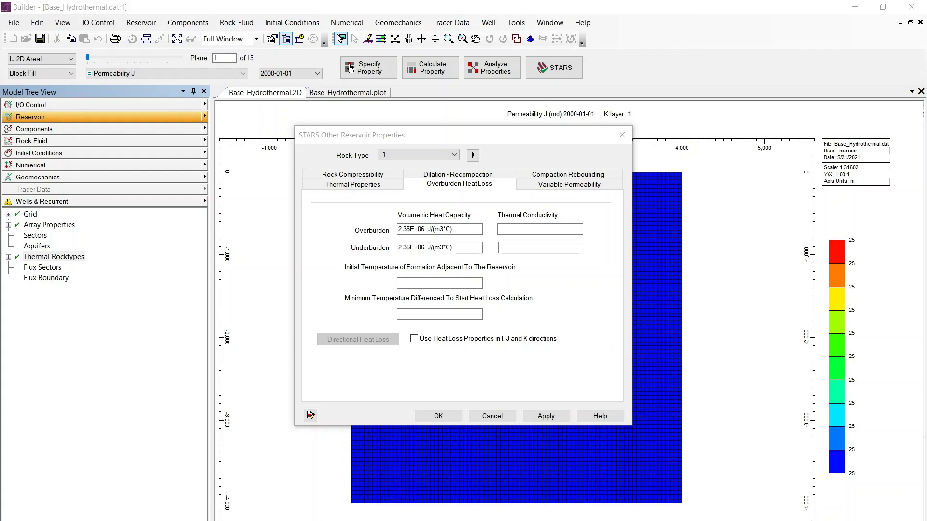
# Set the overburden and underburden thermal conductivity to 1.50E+05 J/(m*day*C), apply, and finish the rock type definition
pyautogui.click(533, 230)
pyautogui.write('1.50E+05')
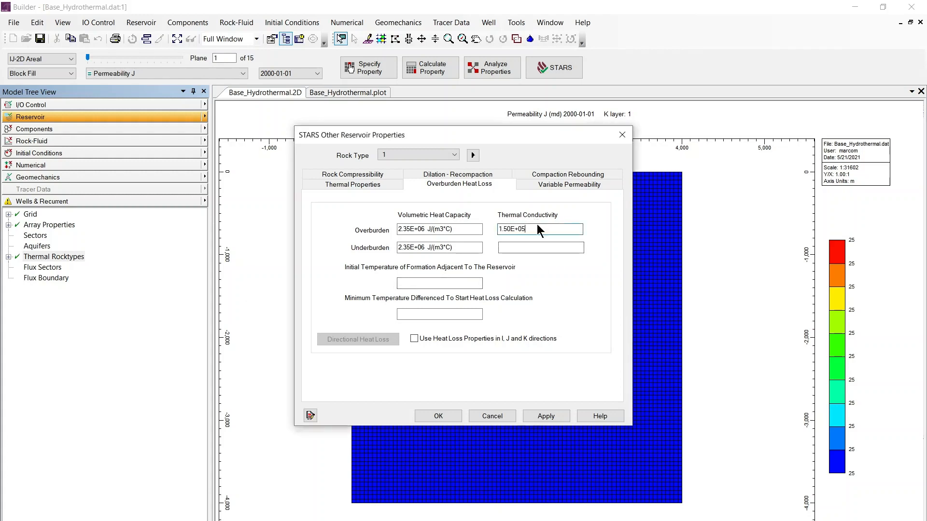
pyautogui.press('Tab')
pyautogui.hotkey('shift', 'Tab')
pyautogui.hotkey('ctrl', 'c')
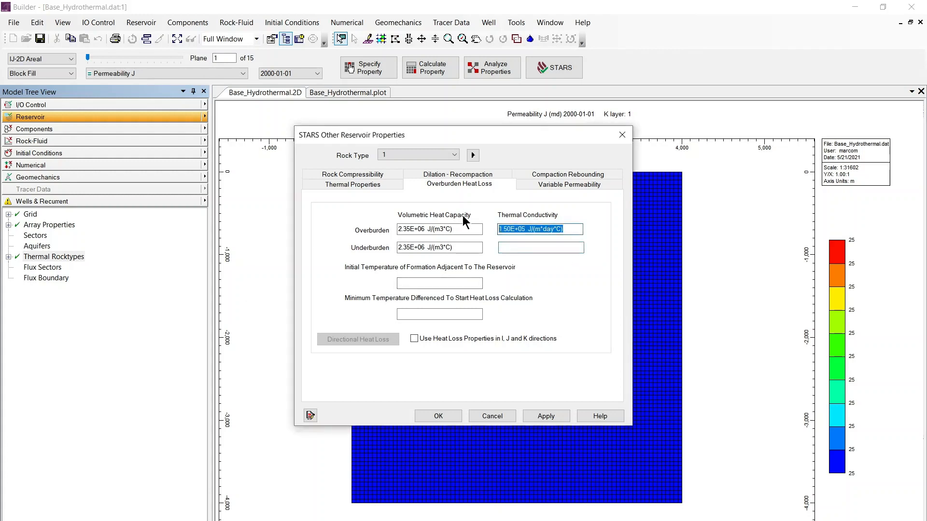
pyautogui.click(544, 248)
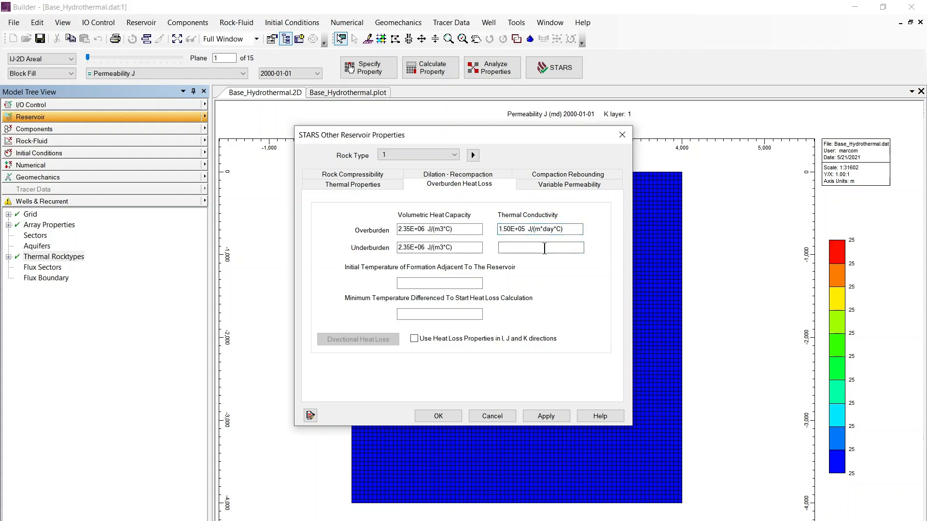
pyautogui.hotkey('ctrl', 'v')
pyautogui.click(551, 415)
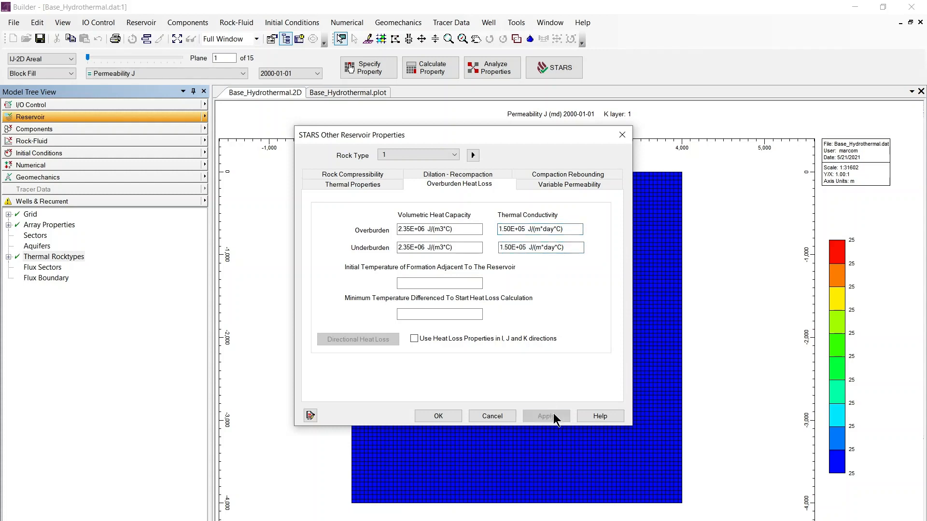
pyautogui.click(438, 416)
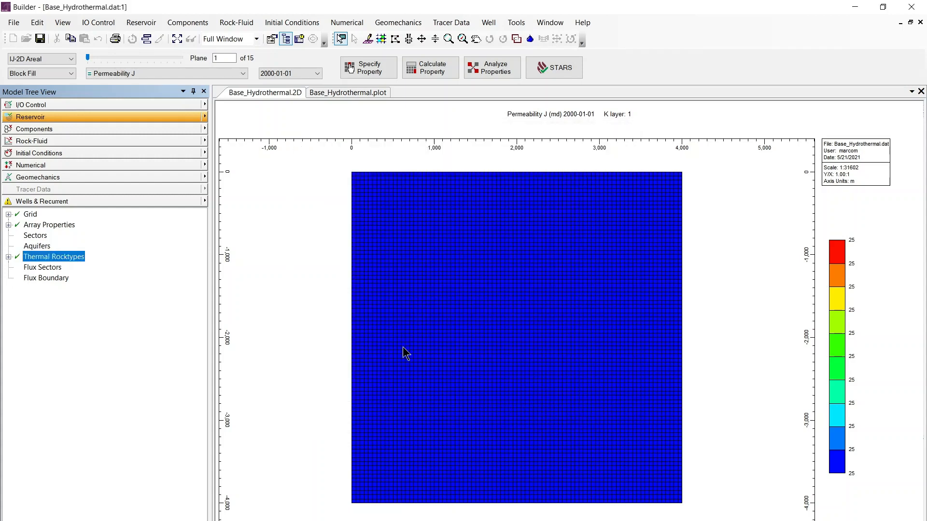
pyautogui.click(293, 286)
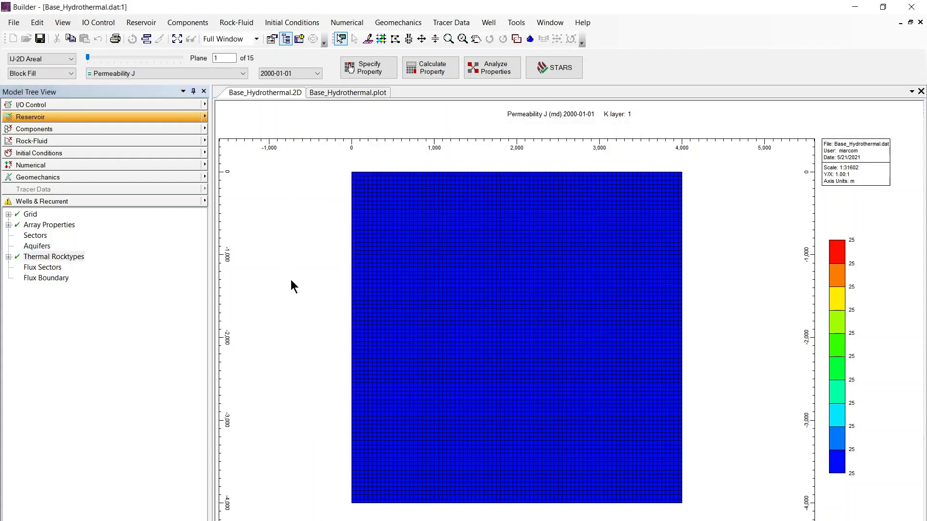
# Add H2O from the component library to the fluid model and apply the ideal gas law option
pyautogui.click(194, 130)
pyautogui.click(206, 128)
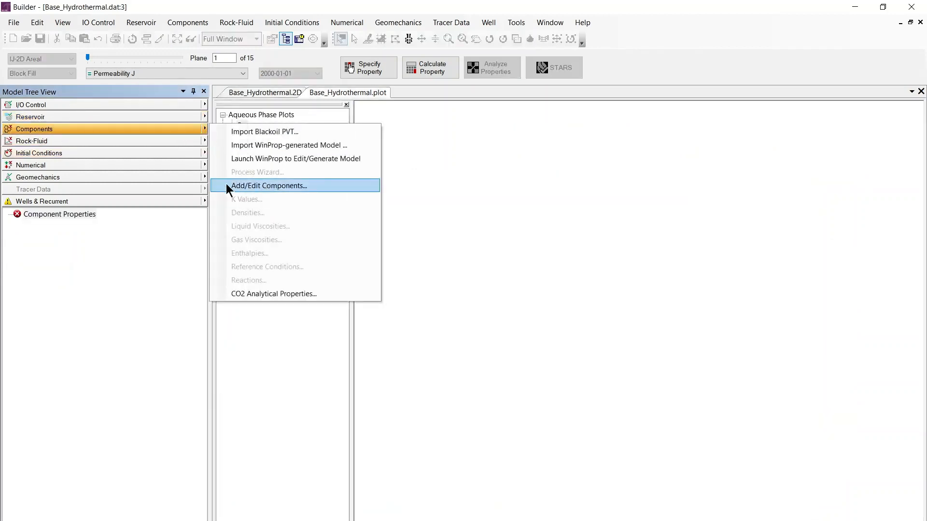
pyautogui.click(279, 187)
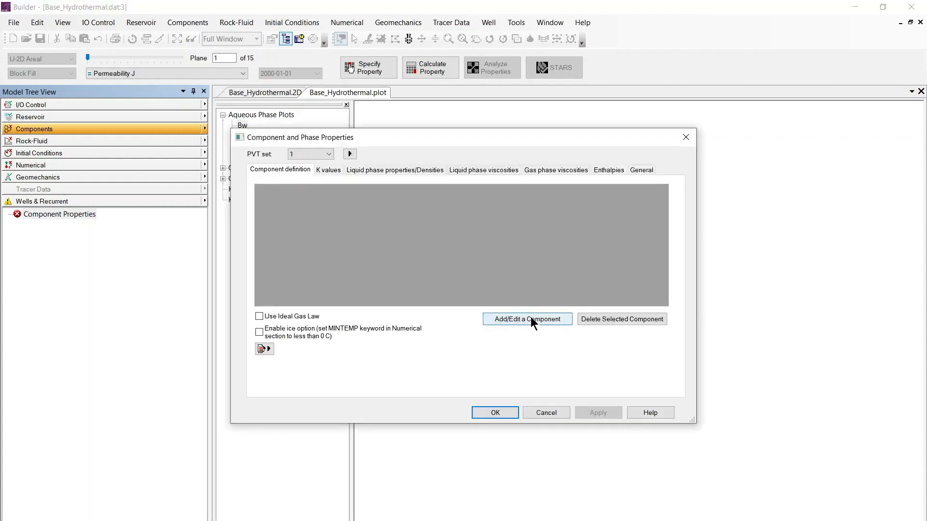
pyautogui.click(546, 320)
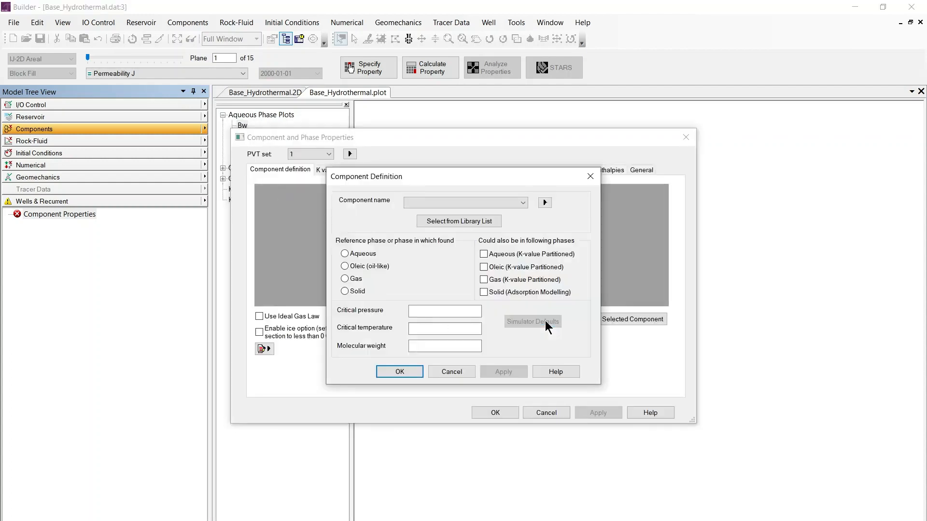
pyautogui.click(487, 223)
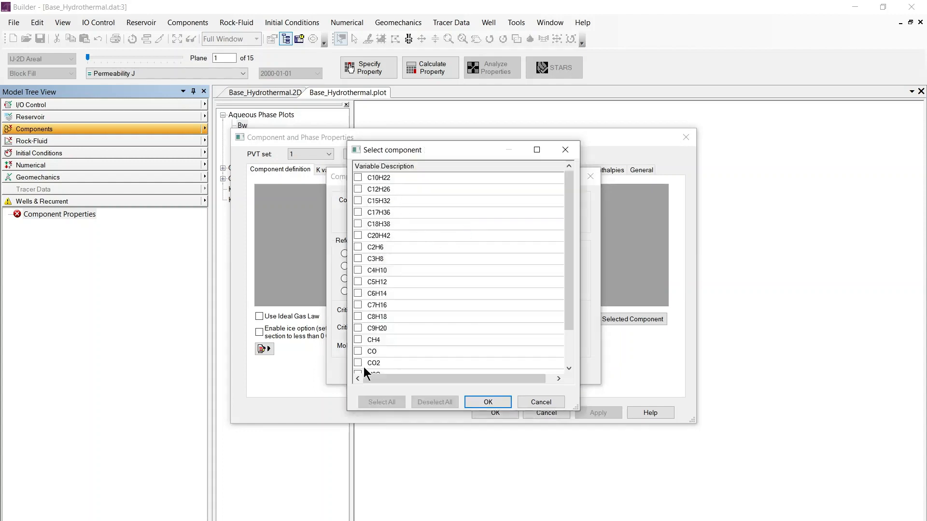
pyautogui.moveTo(570, 213); pyautogui.dragTo(573, 249)
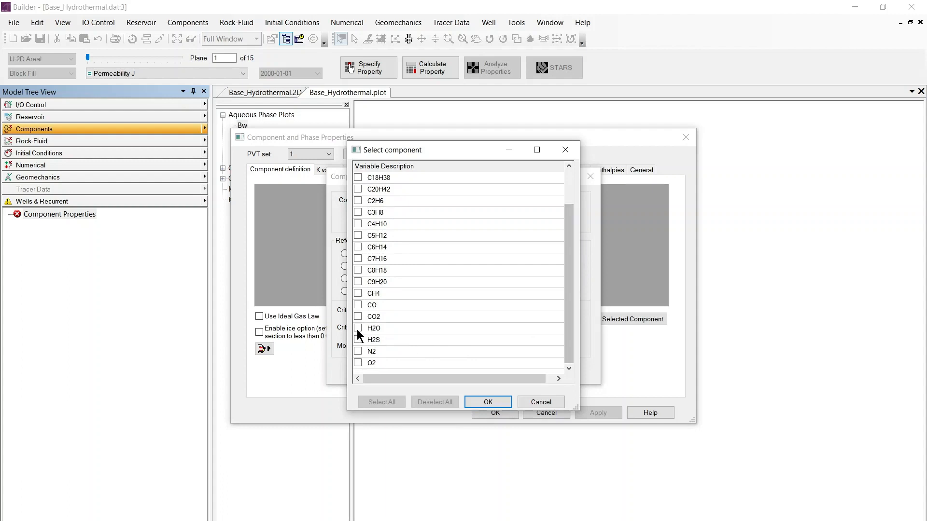
pyautogui.click(358, 329)
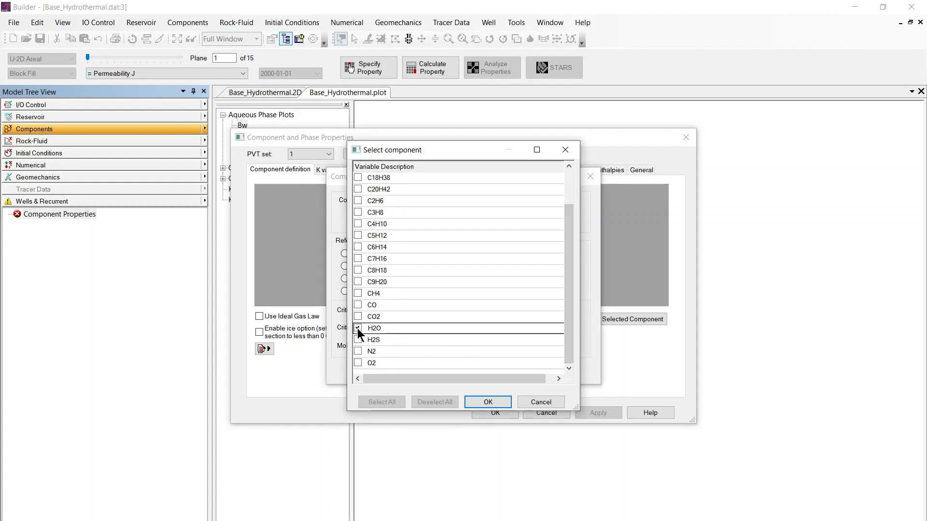
pyautogui.click(488, 403)
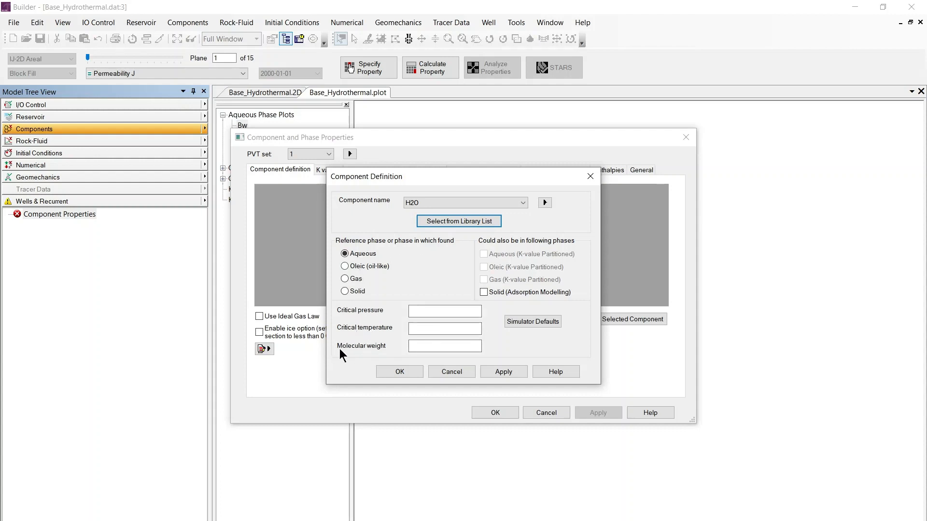
pyautogui.click(388, 371)
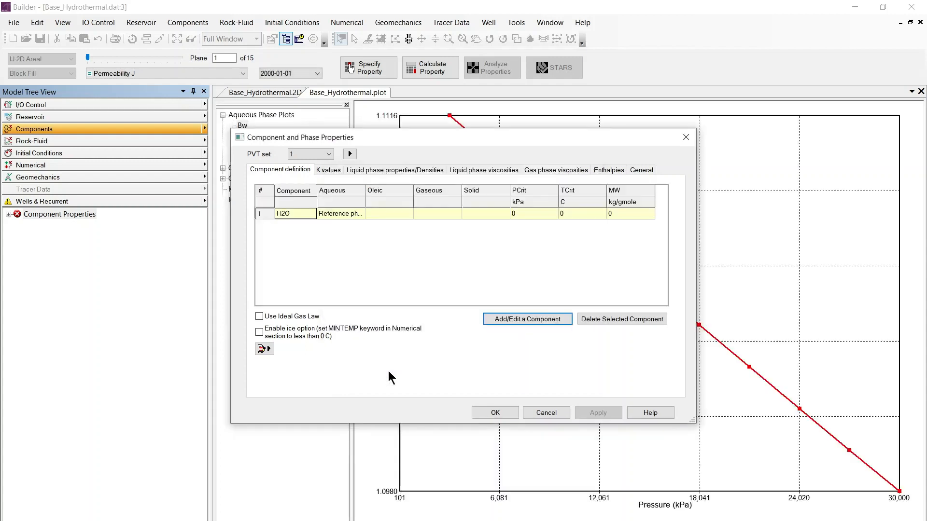
pyautogui.click(260, 317)
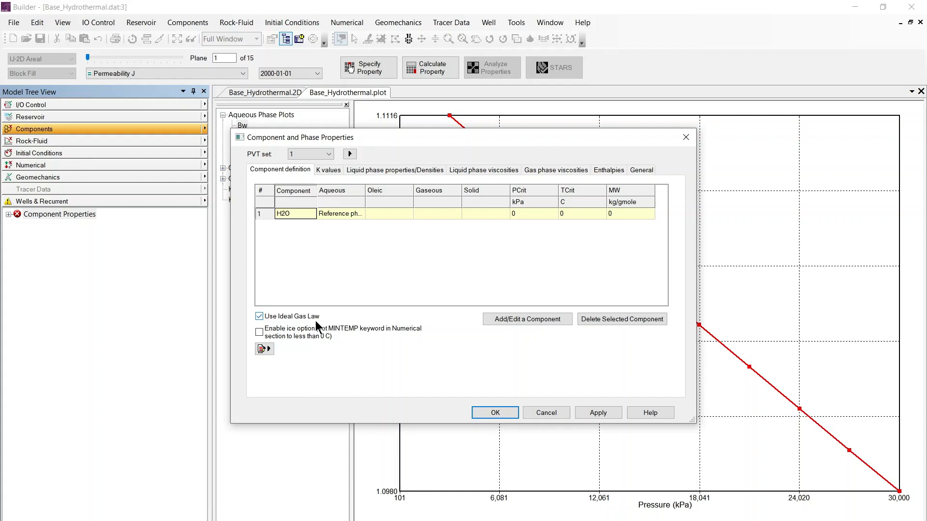
pyautogui.click(599, 414)
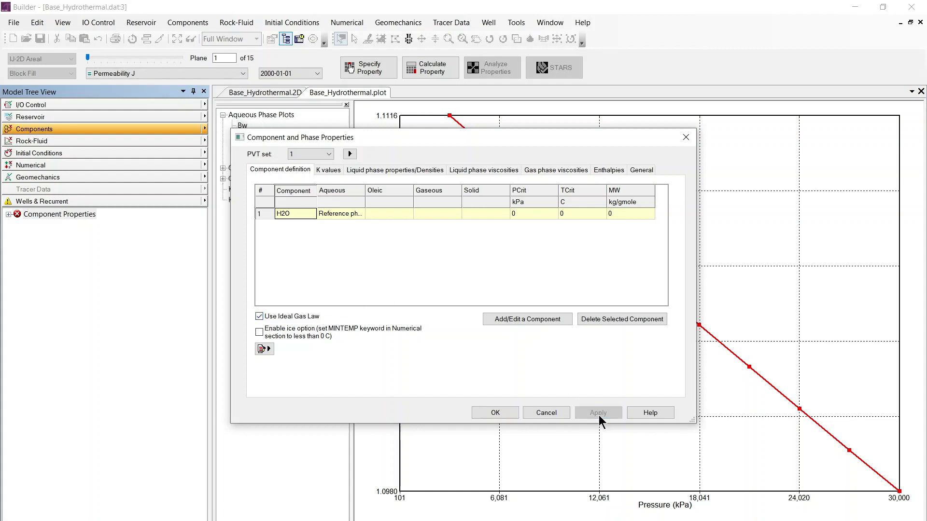
# Set H2O's molar density to 55500 gmole/m3, liquid compressibility to 7e-7 1/kPa and first thermal expansion coefficient to 8.8e-4 1/C, and apply
pyautogui.click(427, 170)
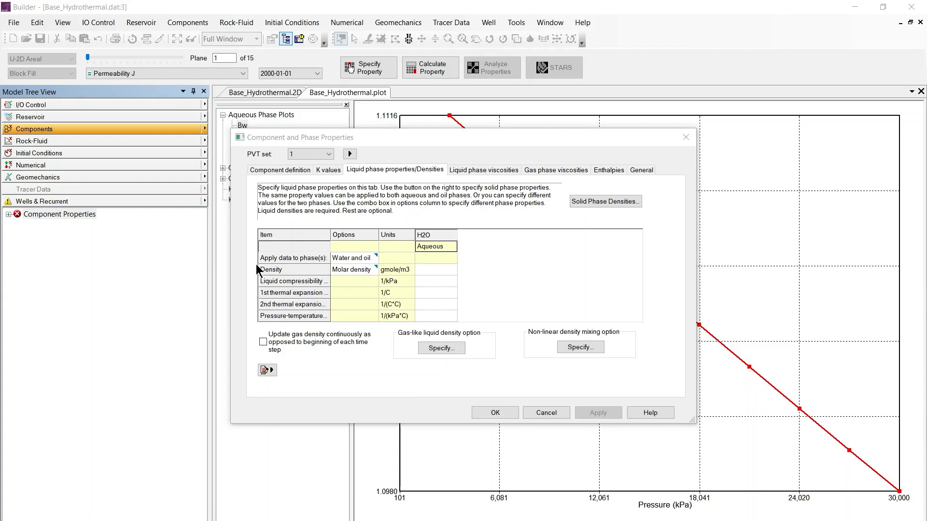
pyautogui.click(437, 270)
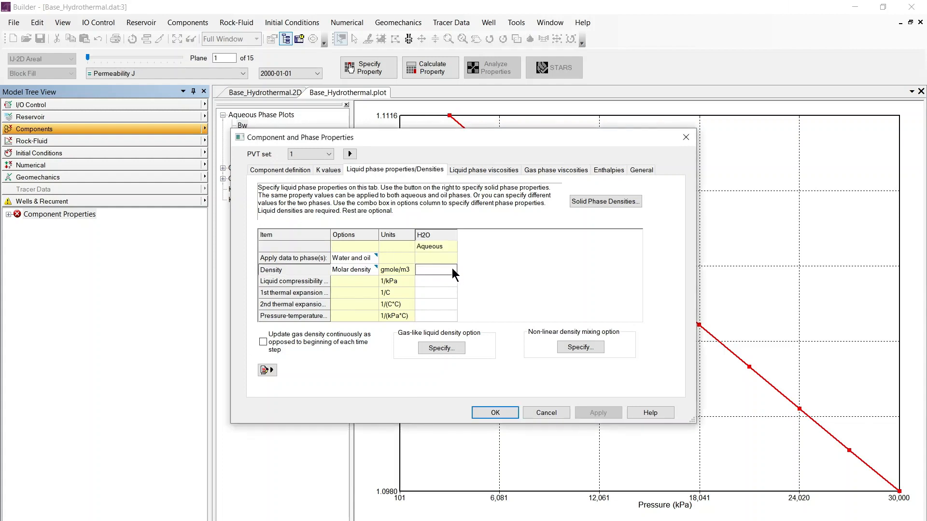
pyautogui.write('55500')
pyautogui.click(433, 282)
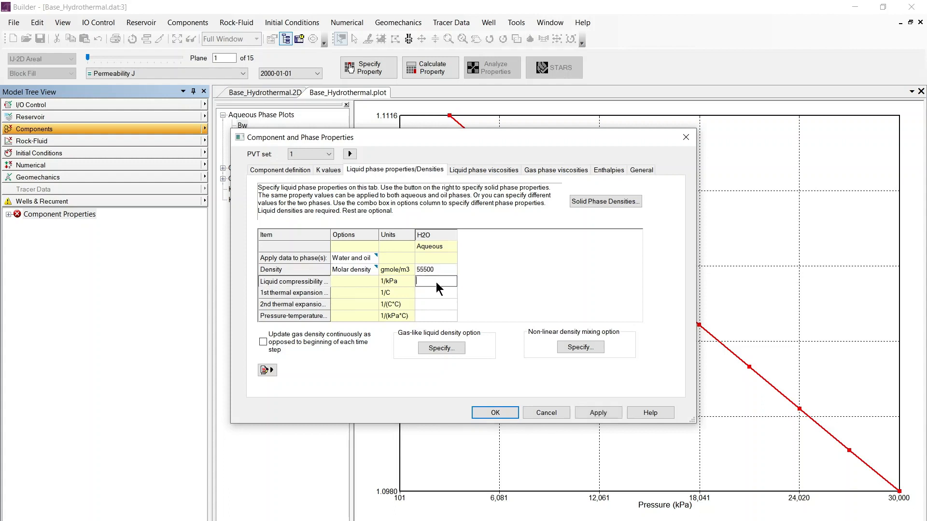
pyautogui.write('7e-7')
pyautogui.click(434, 293)
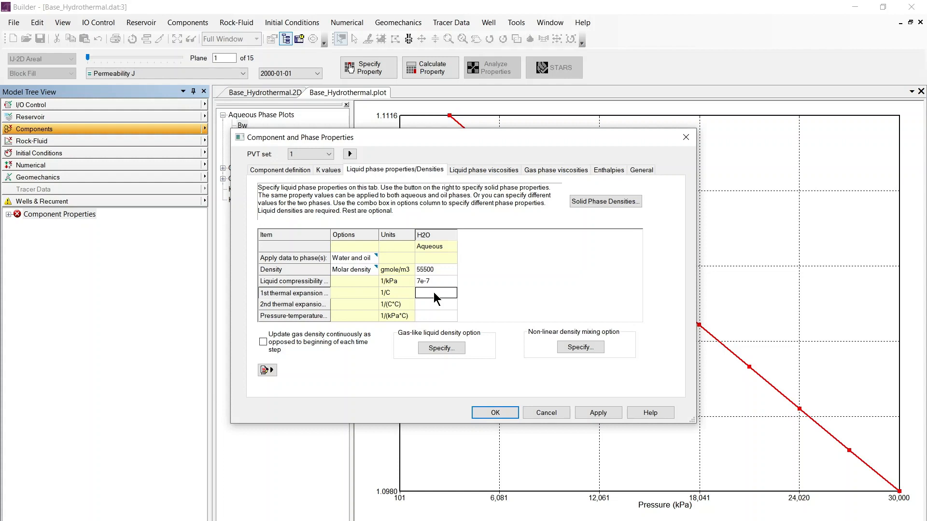
pyautogui.write('8.8e-4')
pyautogui.click(591, 412)
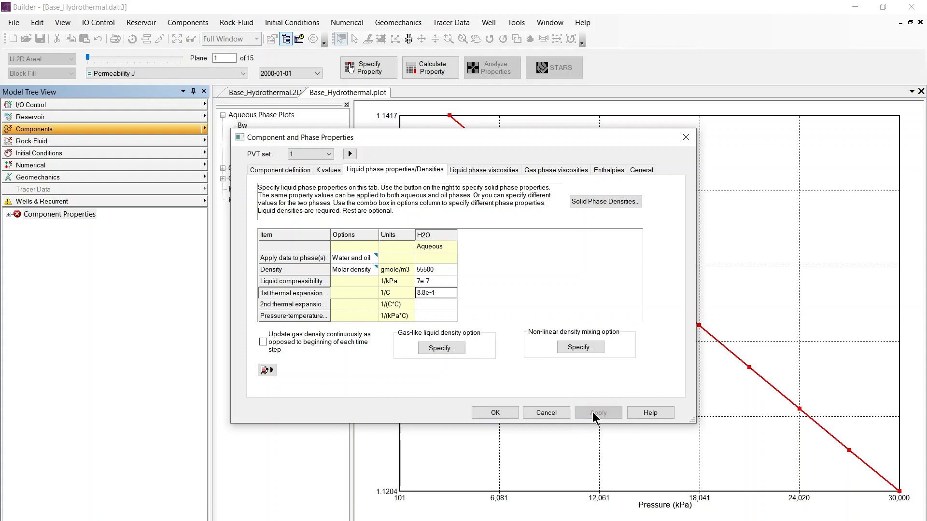
# Define the liquid viscosities with multiple viscosity tables and set the first table's pressure to 15000 kPa
pyautogui.click(500, 171)
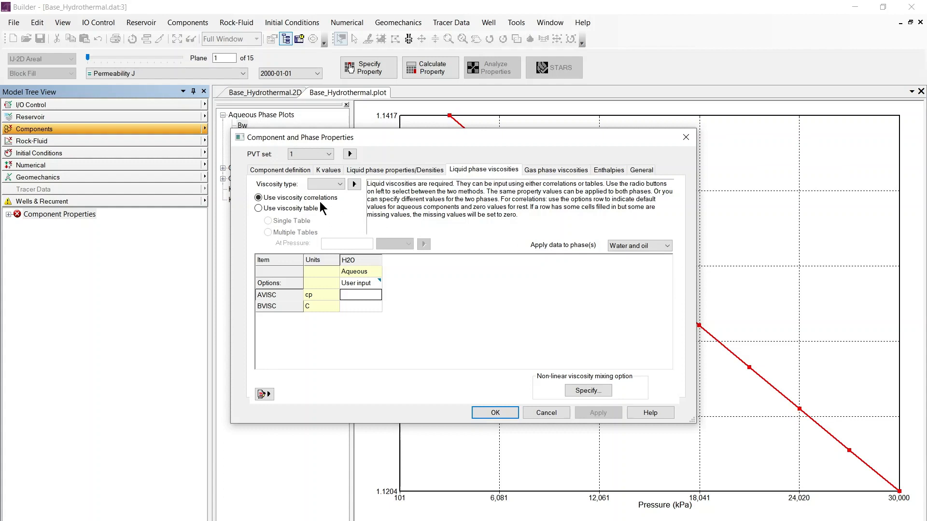
pyautogui.click(295, 211)
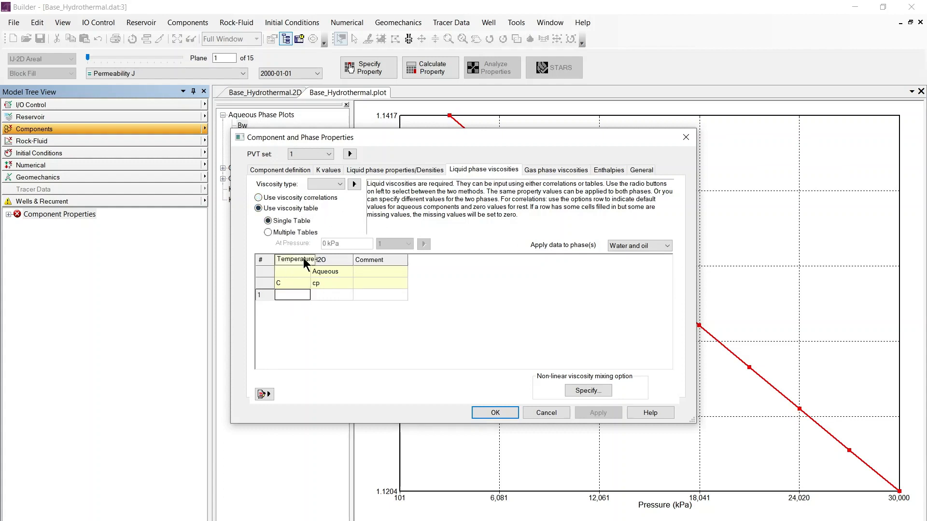
pyautogui.click(279, 233)
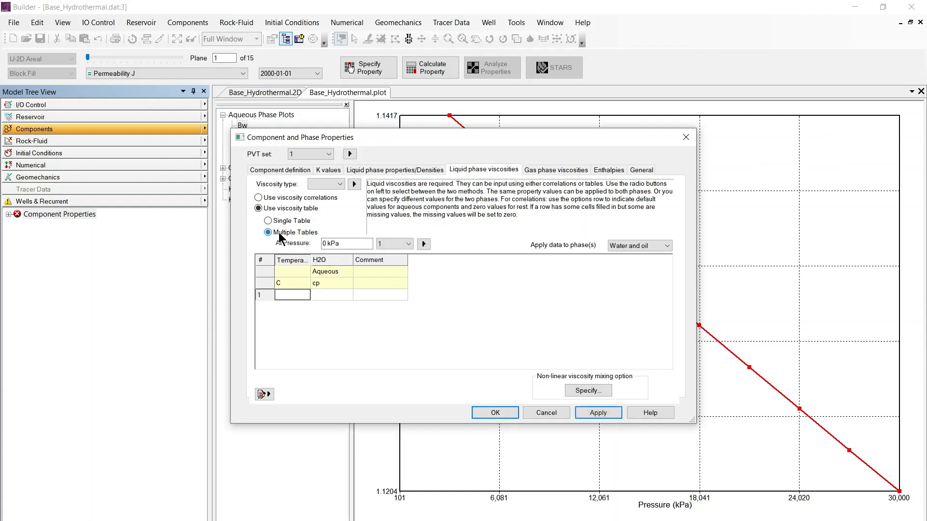
pyautogui.click(325, 243)
pyautogui.press('BackSpace')
pyautogui.write('15000')
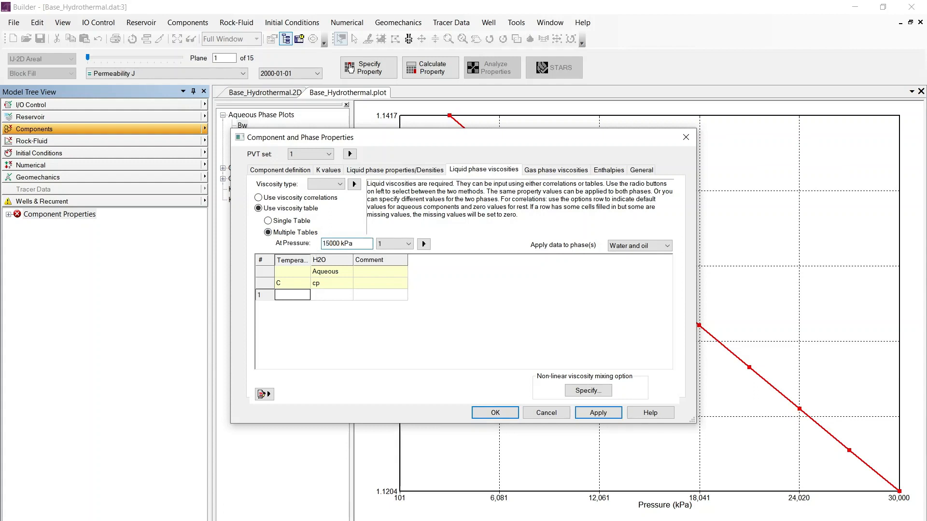
# Paste the copied temperature and H2O viscosity data into the 15000 kPa table and apply it
pyautogui.hotkey('alt', 'Tab')
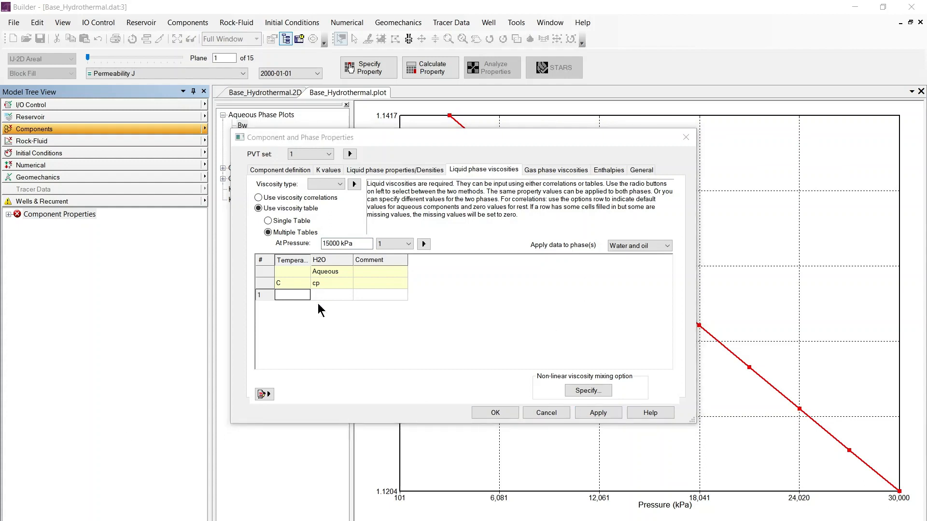
pyautogui.rightClick(294, 294)
pyautogui.click(316, 328)
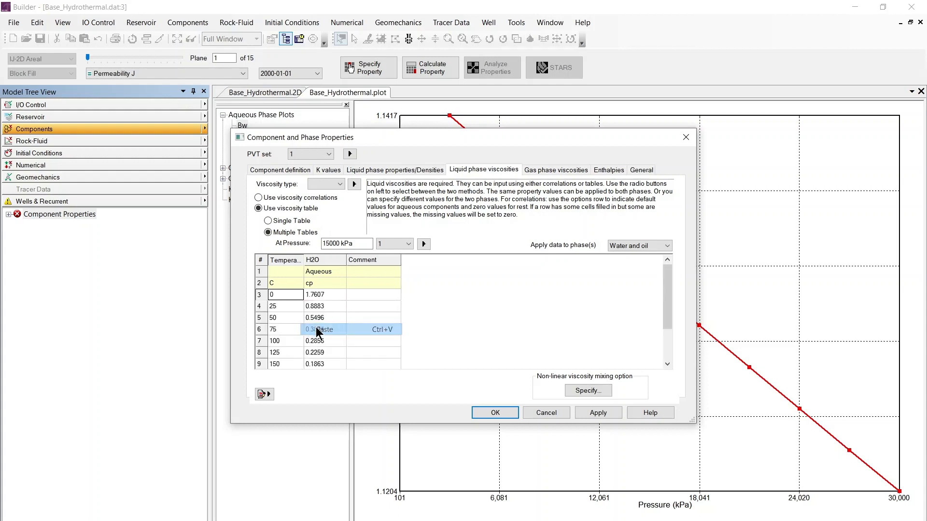
pyautogui.click(599, 412)
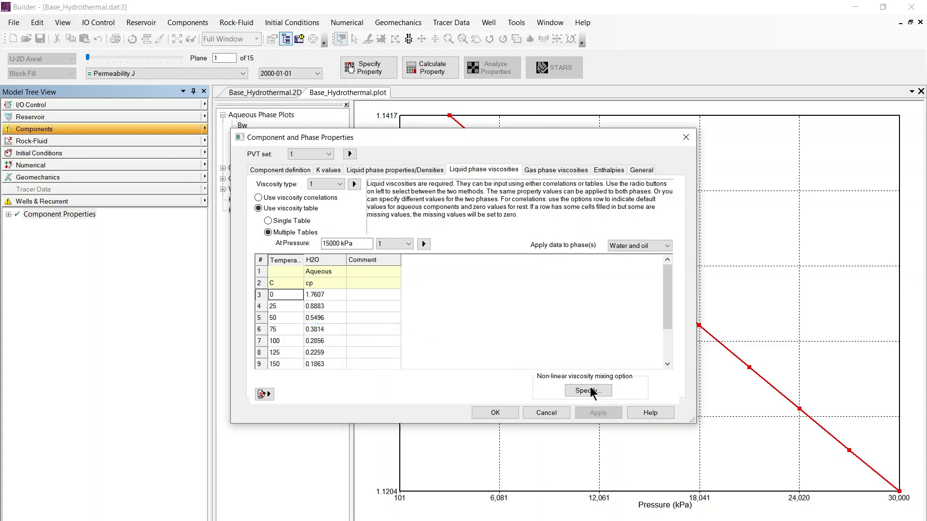
# Add a second liquid viscosity table and set its pressure to 25000 kPa
pyautogui.click(425, 244)
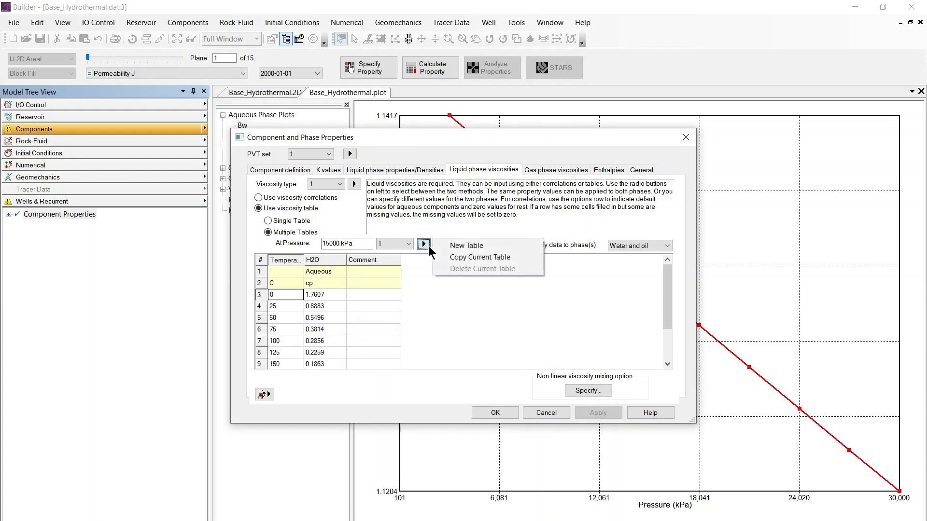
pyautogui.click(479, 246)
pyautogui.click(338, 243)
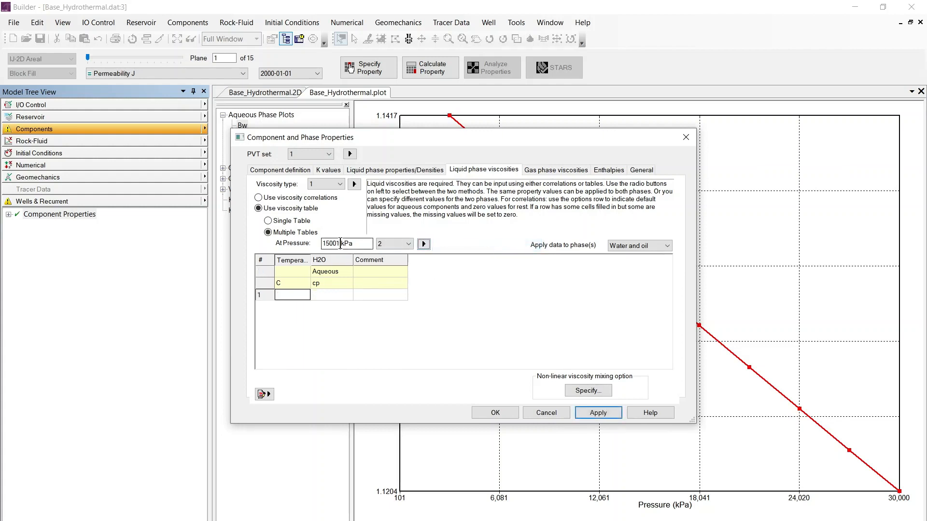
pyautogui.moveTo(338, 243); pyautogui.dragTo(279, 248)
pyautogui.write('25')
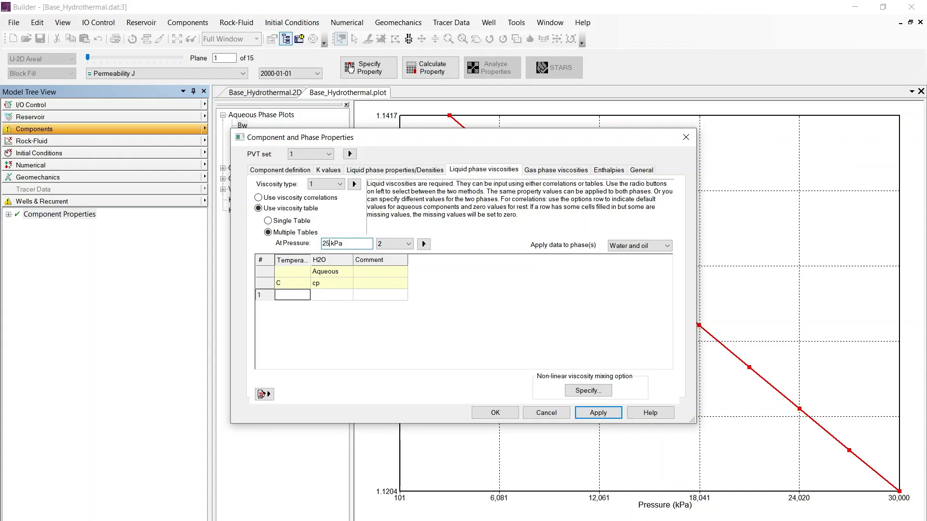
pyautogui.write('000')
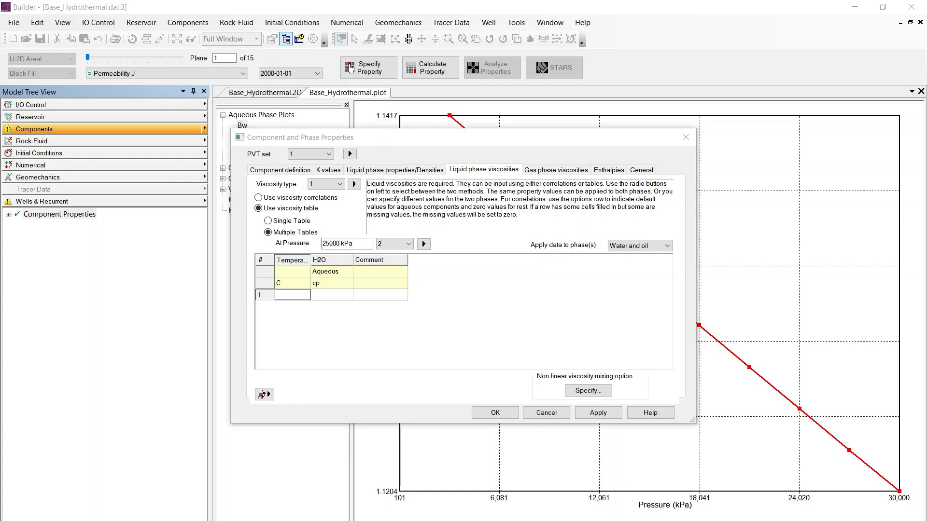
# Paste the copied temperature and H2O viscosity data into the 25000 kPa table, apply it and close the component properties
pyautogui.rightClick(287, 292)
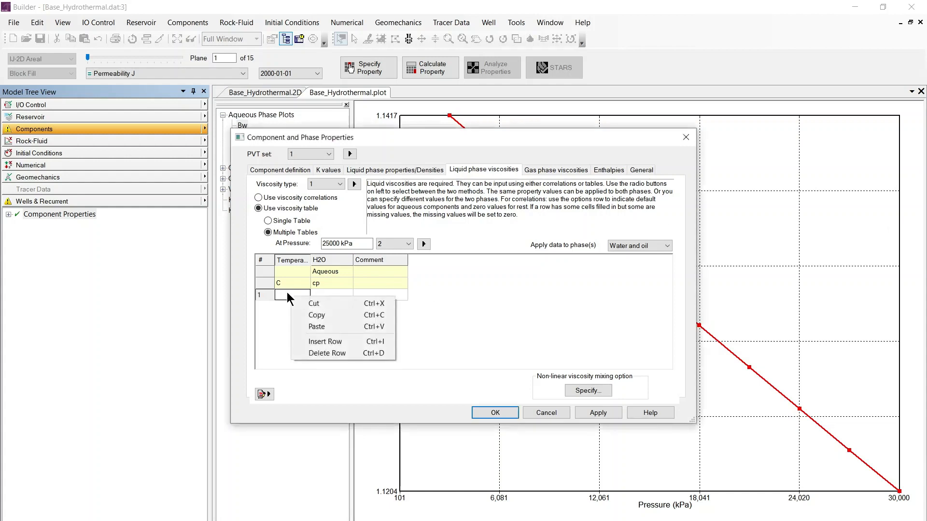
pyautogui.click(318, 327)
pyautogui.click(596, 413)
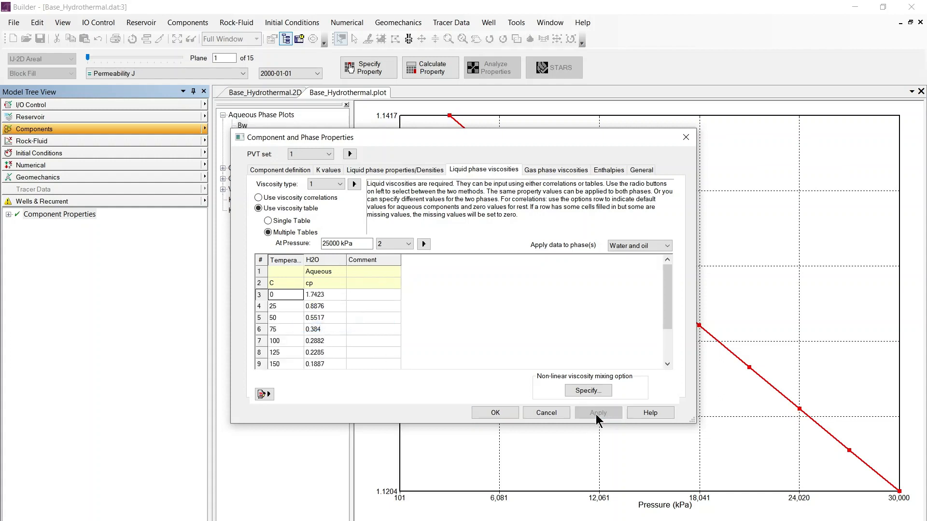
pyautogui.click(495, 413)
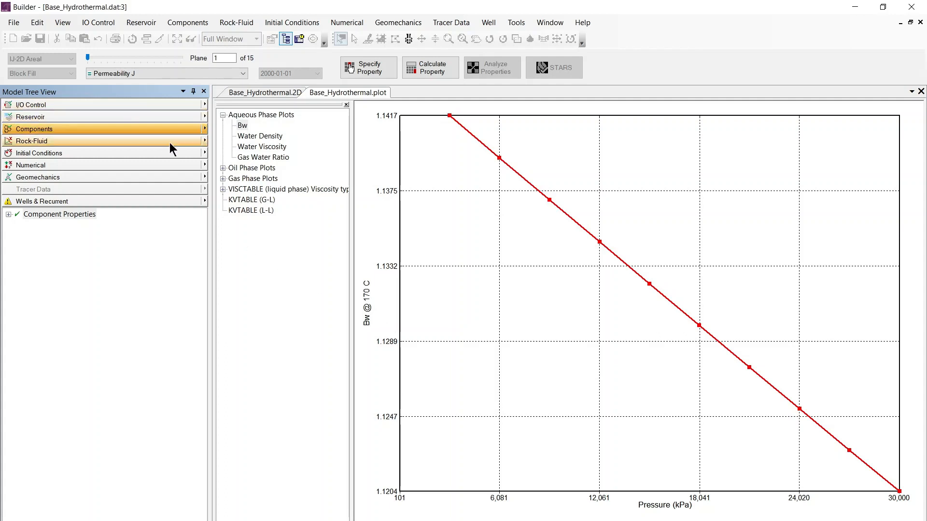
# Create two new rock types, 1 and 2, in the rock-fluid section
pyautogui.click(203, 140)
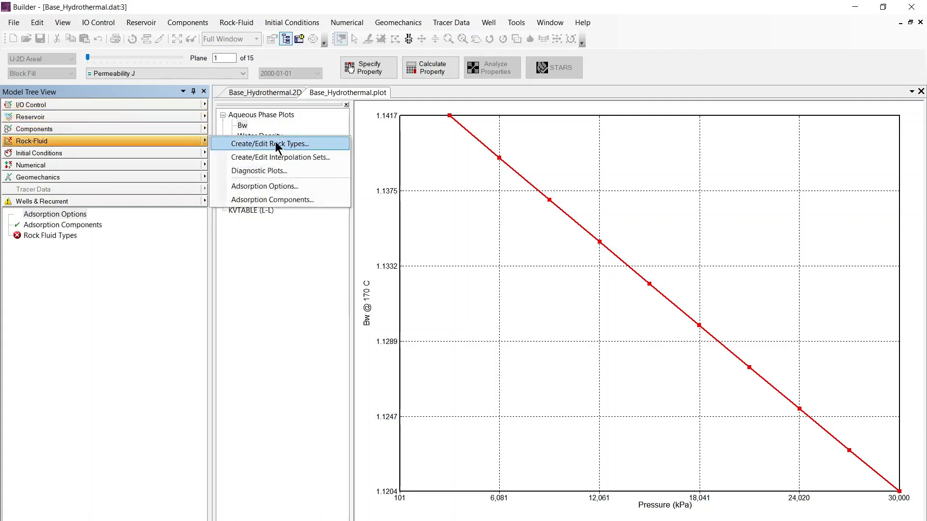
pyautogui.click(308, 144)
pyautogui.click(404, 152)
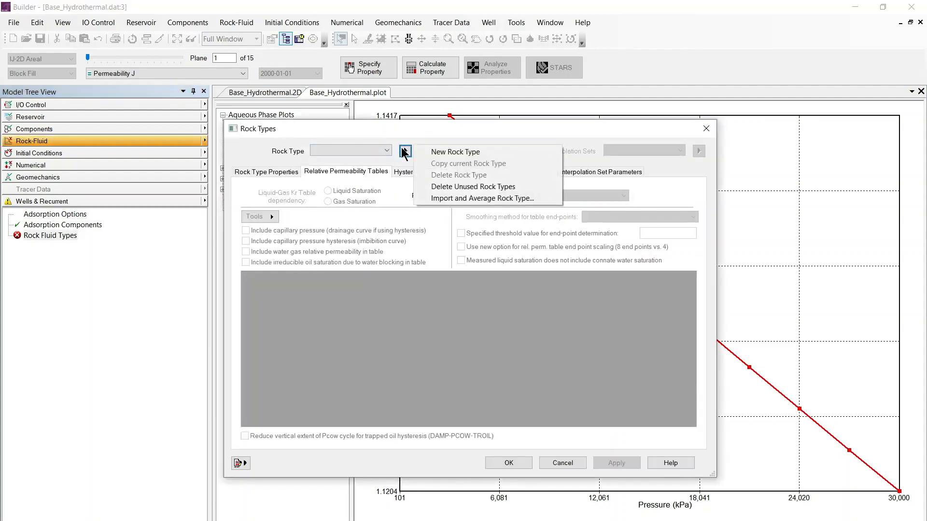
pyautogui.click(477, 153)
pyautogui.click(405, 151)
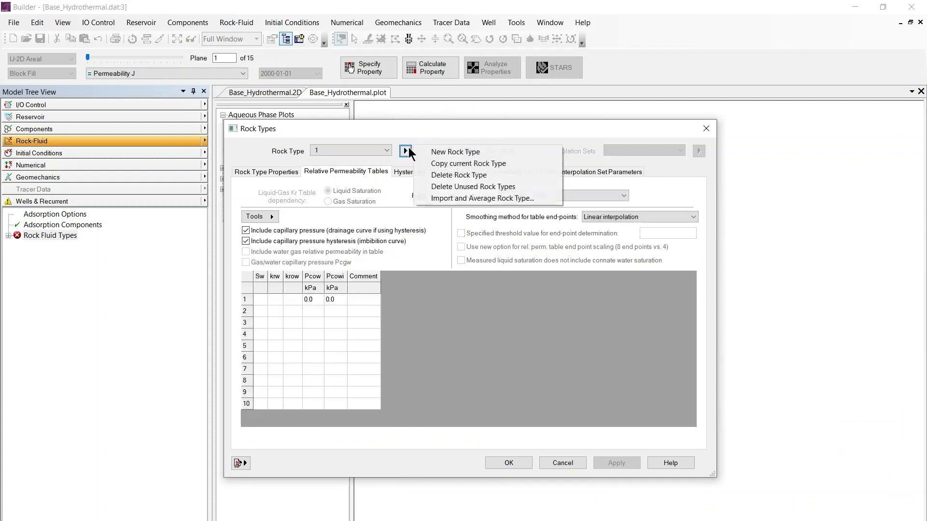
pyautogui.click(453, 152)
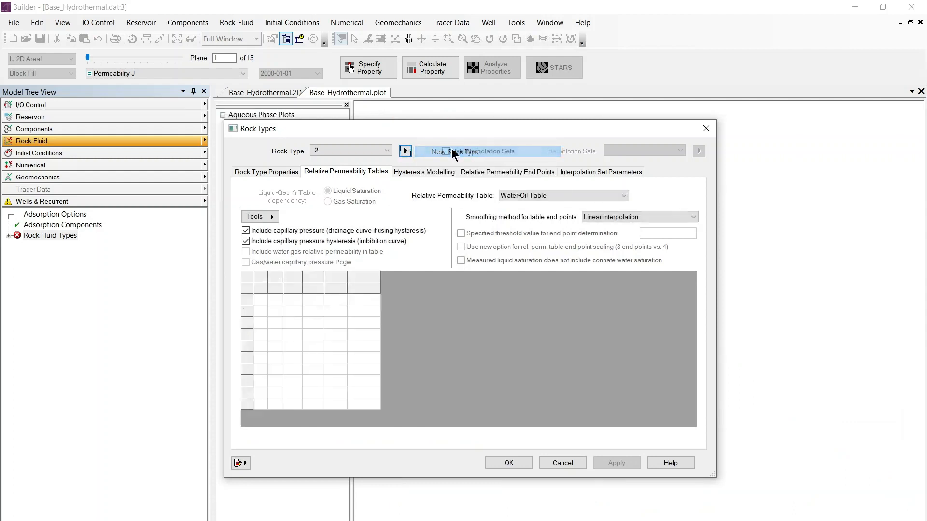
# For rock type 1's water-oil table, exclude capillary pressure, paste the copied relative permeability data for Sw 0.300 to 1.000 and apply
pyautogui.click(369, 151)
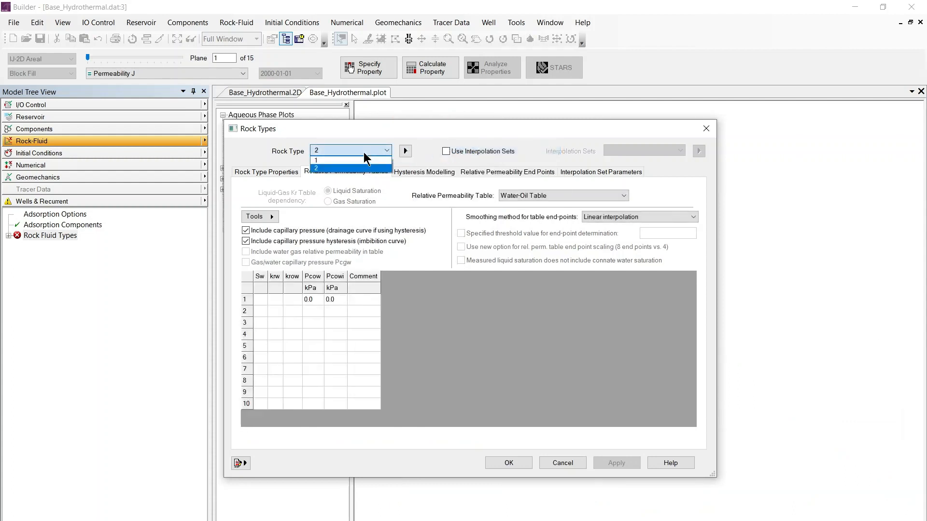
pyautogui.click(320, 161)
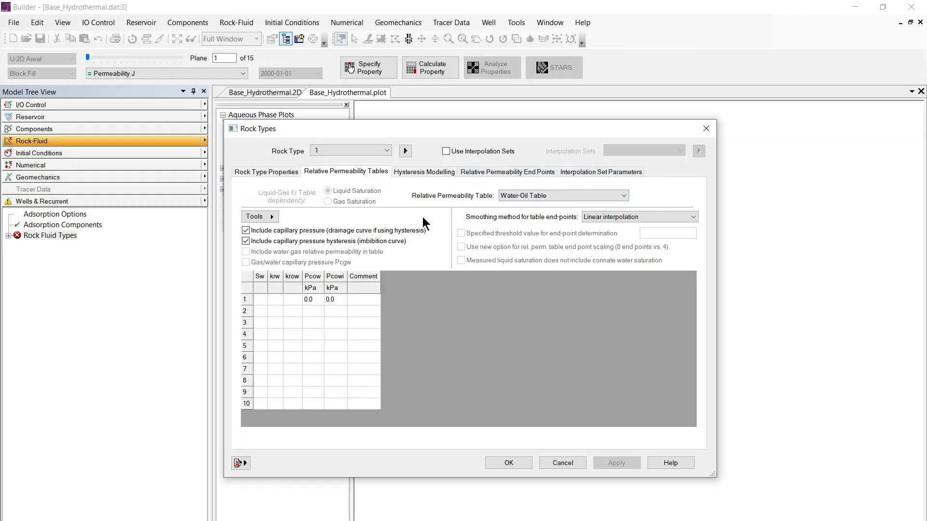
pyautogui.click(245, 231)
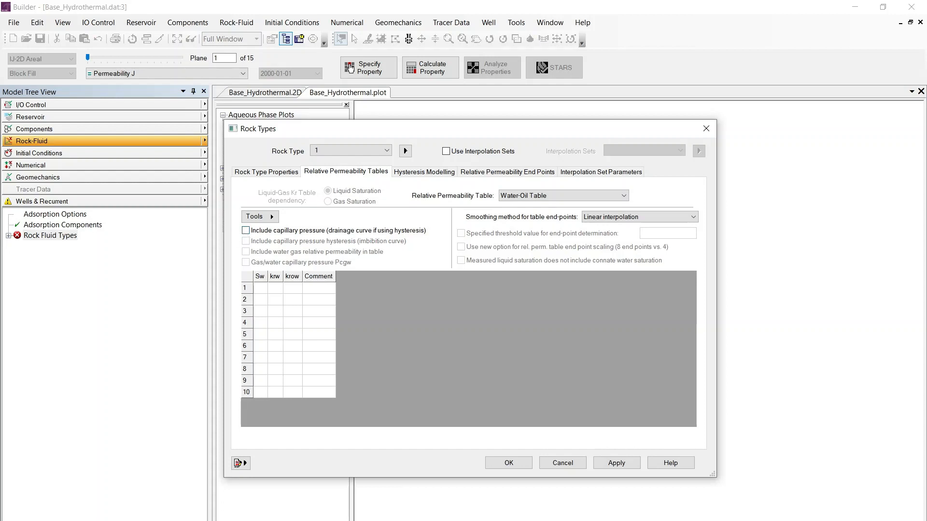
pyautogui.hotkey('alt', 'Tab')
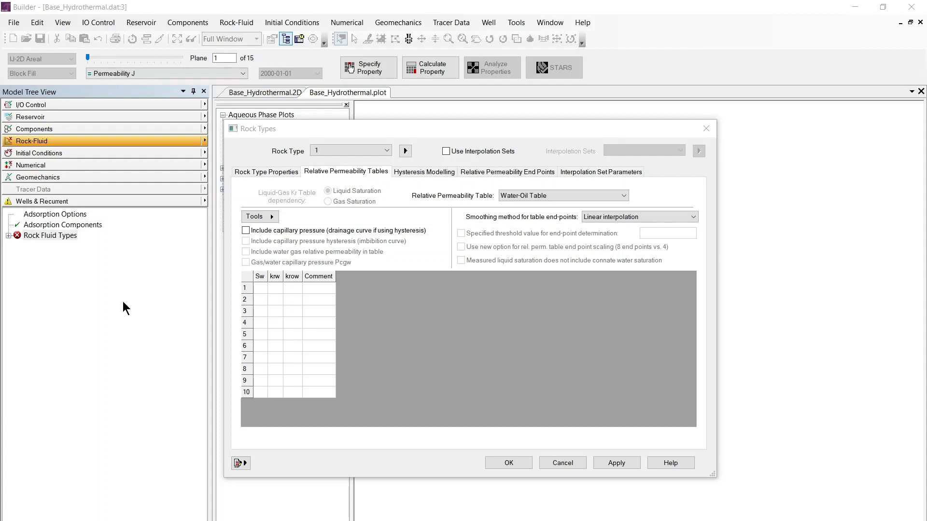
pyautogui.click(246, 277)
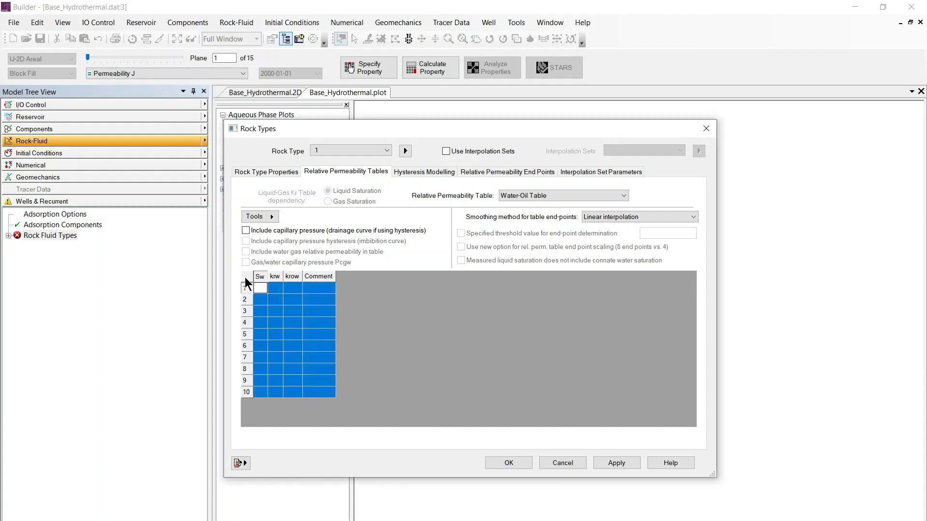
pyautogui.write('0.300\t0.000\t1.000 0.350\t0.004\t0.093 0.400\t0.006\t0.086 0.450\t0.019\t0.079 0.500\t0.033\t0.071 0.600\t0.085\t0.057 0.700\t0.182\t0.043 0.800\t0.346\t0.029 0.850\t0.463\t0.021 0.900\t0.607\t0.014 0.950\t0.785\t0.007 1.000\t1.000\t0.000')
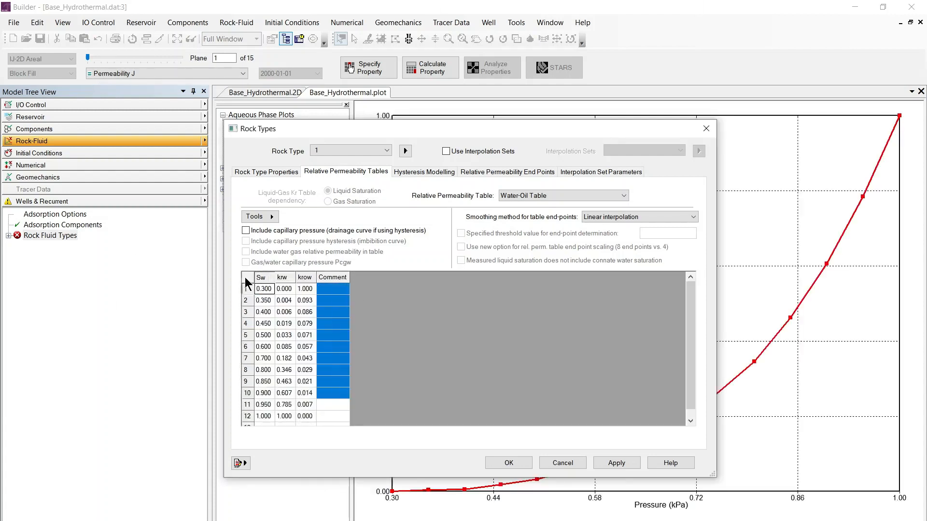
pyautogui.click(616, 463)
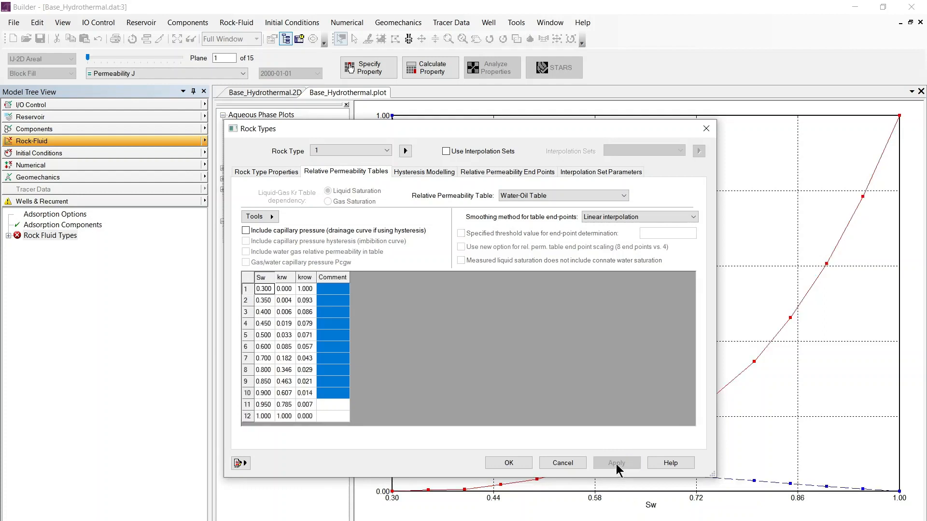
# For rock type 1's liquid-gas table, exclude capillary pressure, paste the copied relative permeability data for Sl 0.30000 to 1.00000 and apply
pyautogui.click(510, 196)
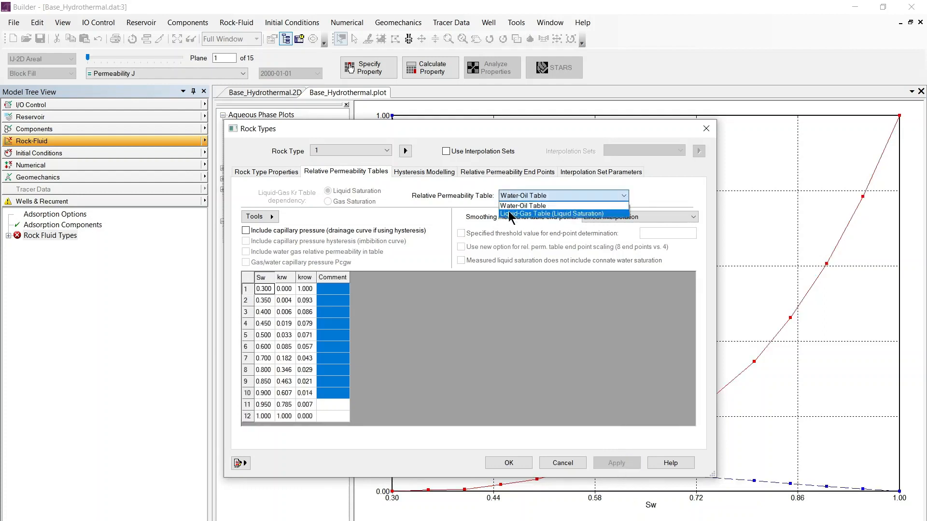
pyautogui.click(508, 213)
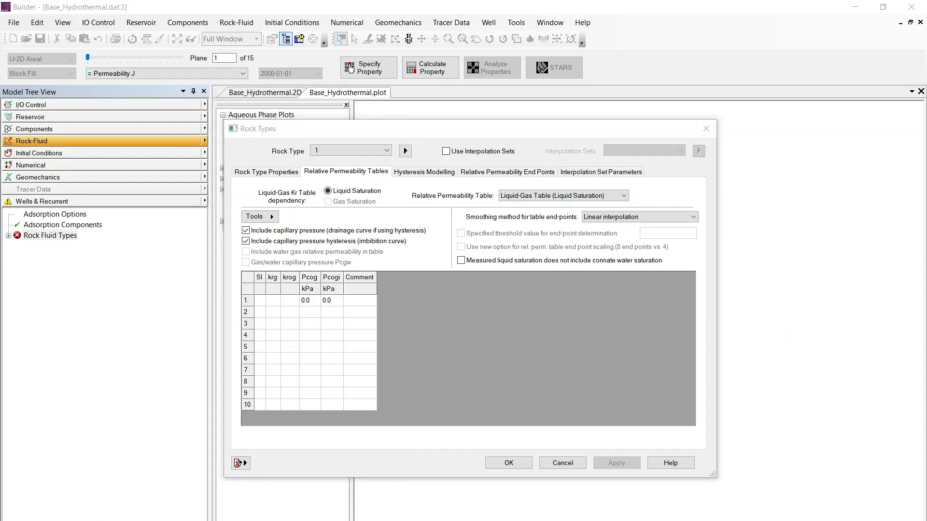
pyautogui.click(246, 230)
pyautogui.click(251, 273)
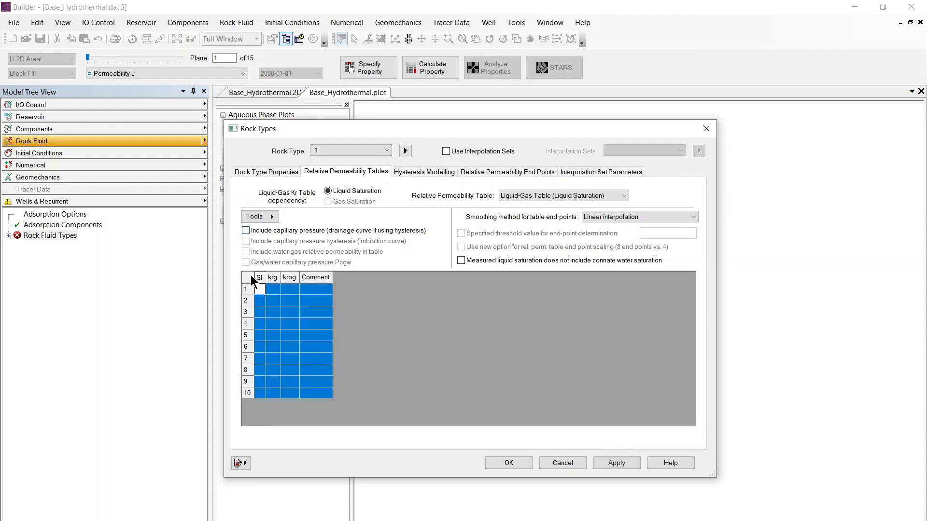
pyautogui.write('0.30000\t1.00000\t0.000 0.35000\t0.85200\t0.07100 0.40000\t0.71600\t0.14300 0.45000\t0.59200\t0.21400 0.50000\t0.47900\t0.28600 0.60000\t0.29000\t0.42800 0.70000\t0.14800\t0.57100 0.80000\t0.05320\t0.71400 0.85000\t0.02370\t0.78600 0.90000\t0.00592\t0.85700 0.95000\t0.00000\t0.92800 1.00000\t0.00000\t1.00000')
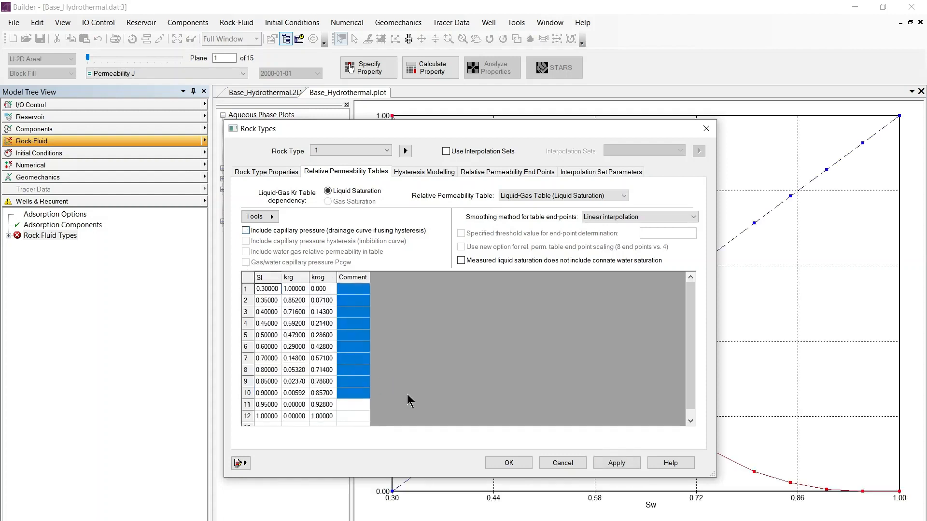
pyautogui.click(609, 463)
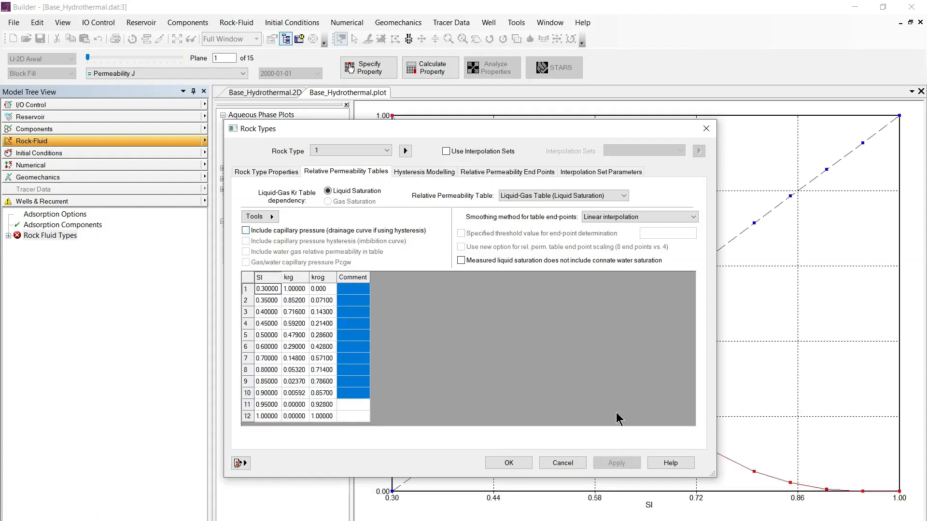
# For rock type 2's water-oil table, exclude capillary pressure and apply Sw, krw, krow rows 0.010, 0.000, 1.000 and 0.990, 1.000, 0.000
pyautogui.click(329, 148)
pyautogui.click(324, 168)
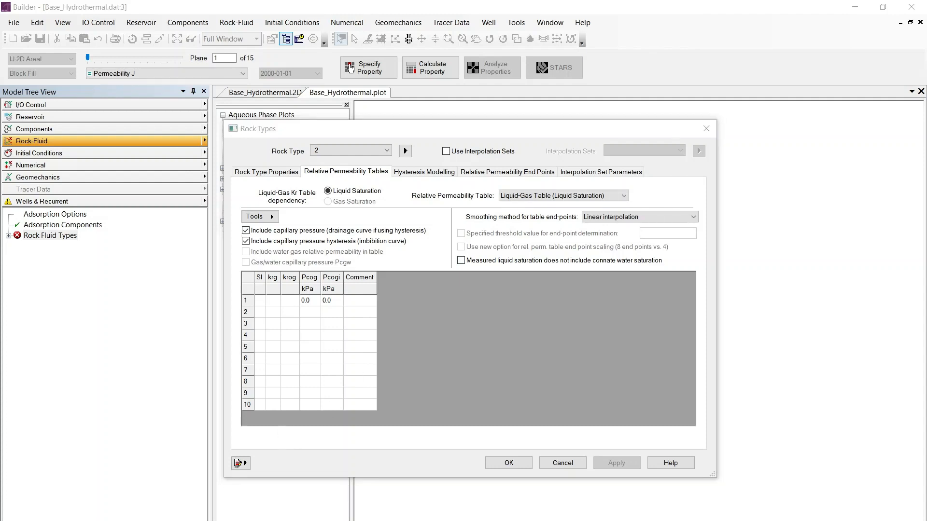
pyautogui.click(572, 195)
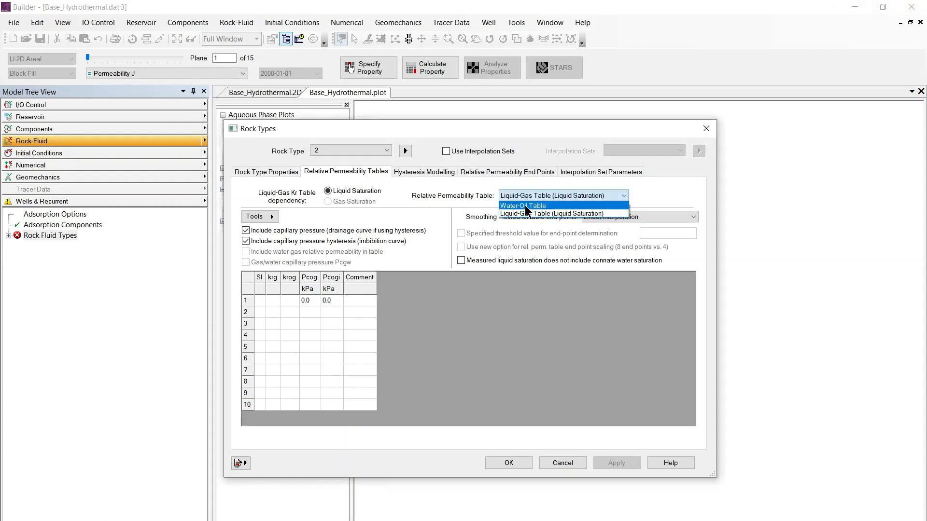
pyautogui.click(526, 207)
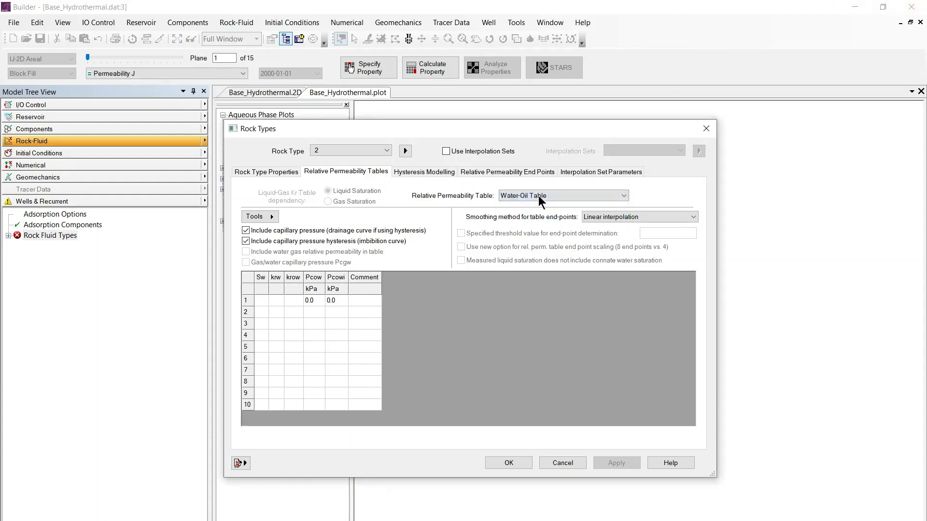
pyautogui.click(244, 230)
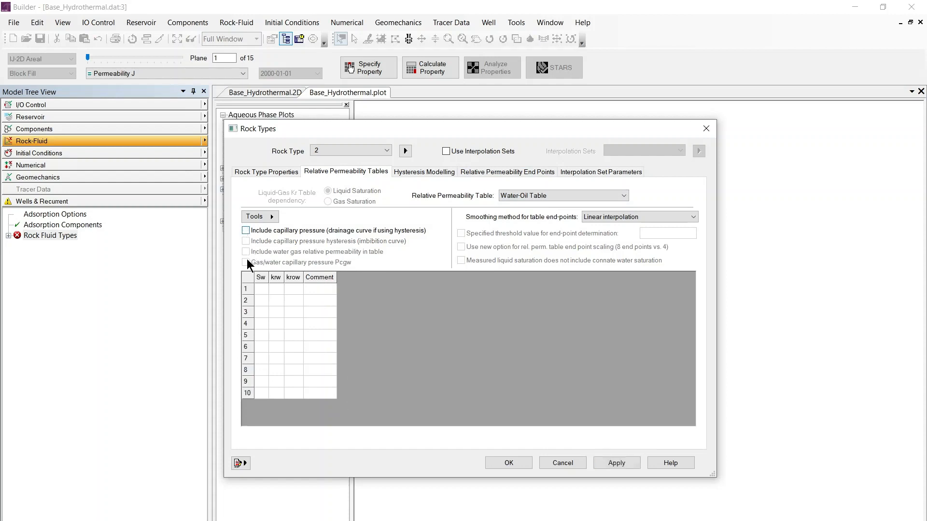
pyautogui.click(248, 279)
pyautogui.write('0.010\t0.000\t1.000 0.990\t1.000\t0.000')
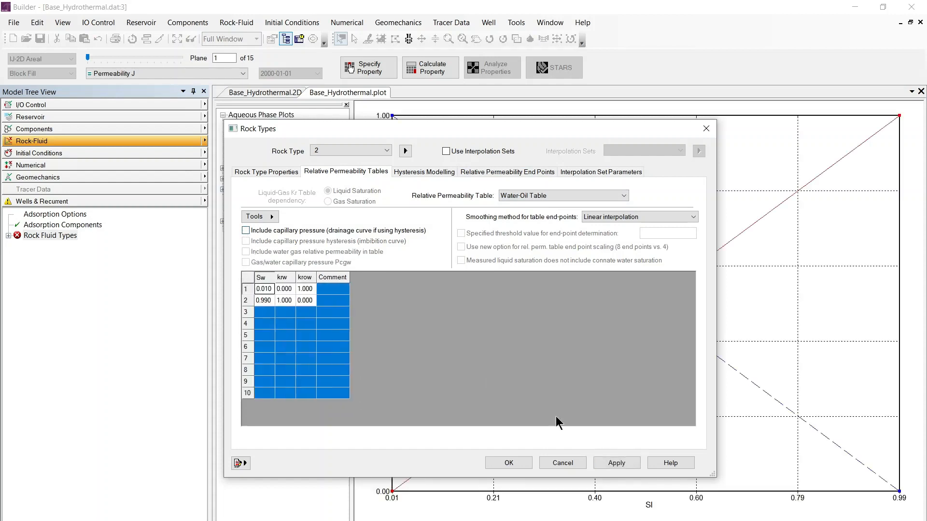
pyautogui.click(638, 463)
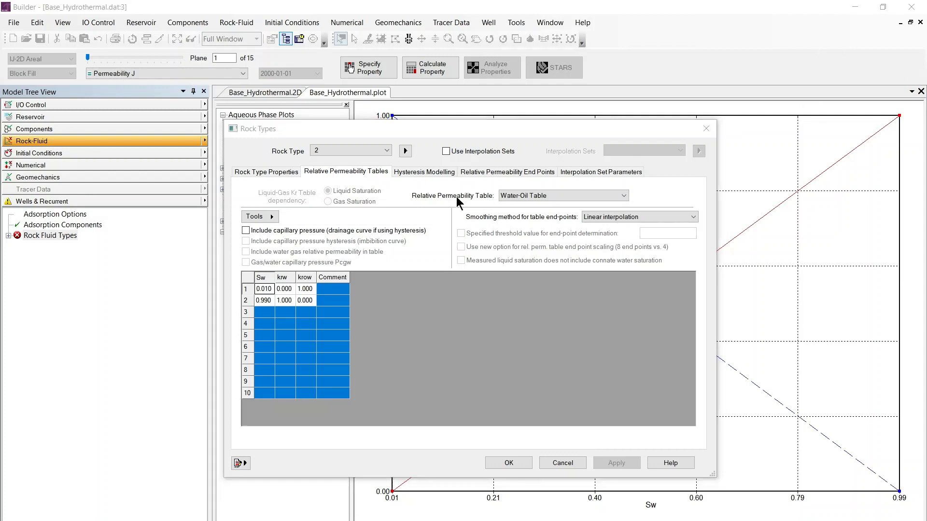
# Exclude capillary pressure from rock type 2's liquid-gas table, enter Sl, krg, krog rows 0.01, 1, 0 and 0.99, 0, 1, and confirm the rock types
pyautogui.click(525, 199)
pyautogui.click(532, 214)
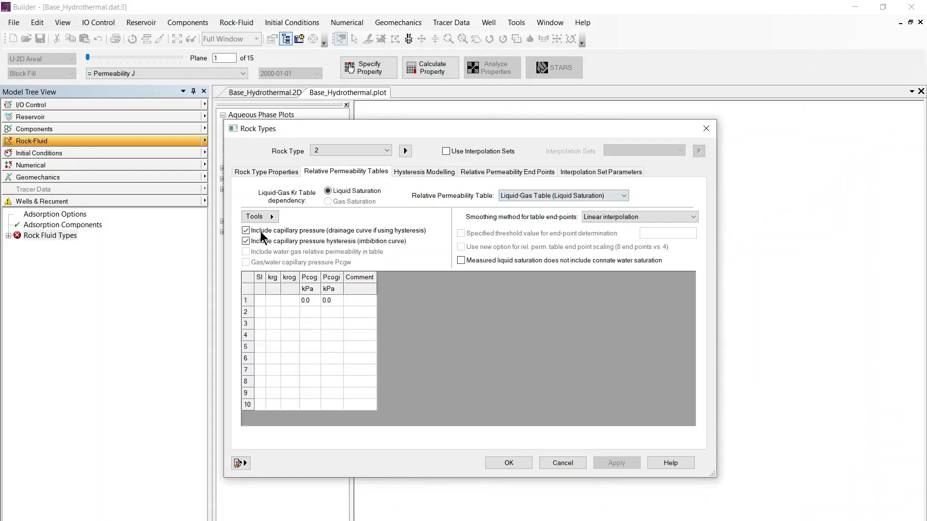
pyautogui.click(248, 279)
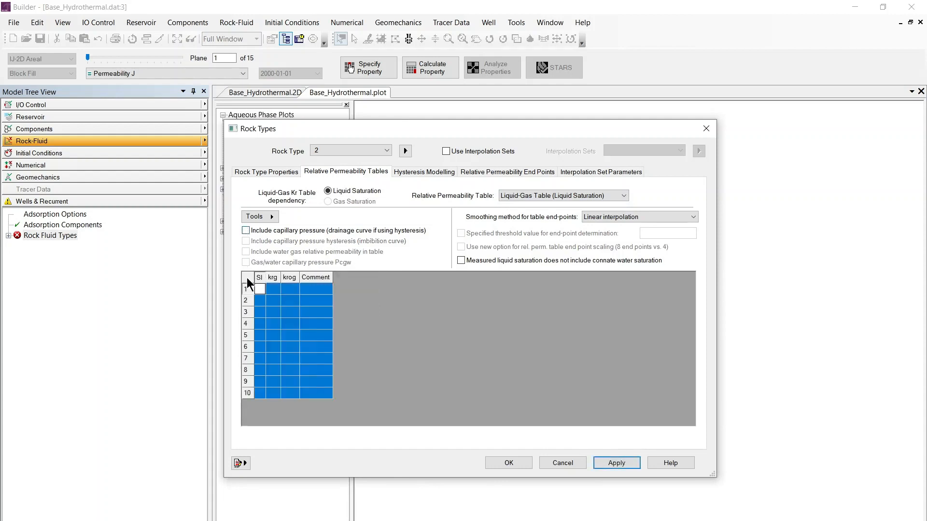
pyautogui.write('0.01\t1\t0 0.99000\t0.00000\t1.00000')
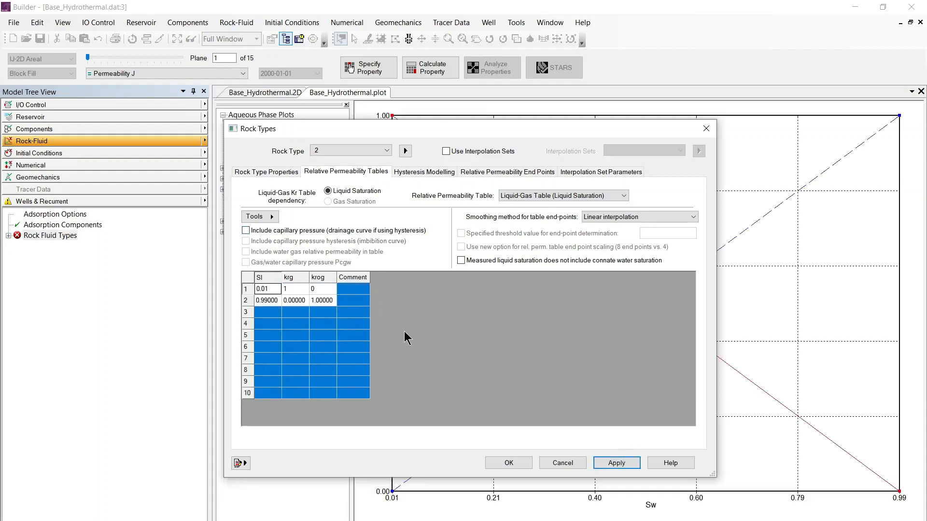
pyautogui.click(617, 466)
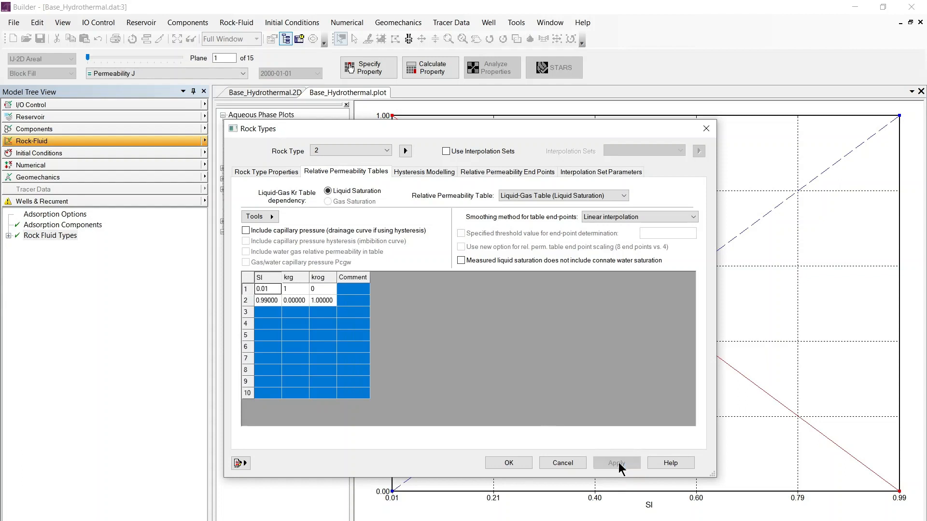
pyautogui.click(512, 464)
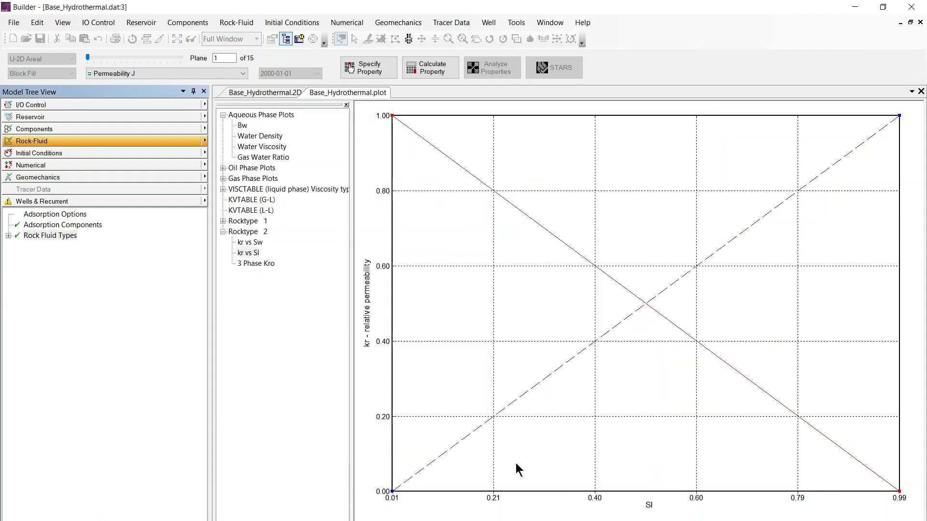
# Set the reservoir's Rel Perm Set Number to 1 for the whole grid
pyautogui.click(51, 117)
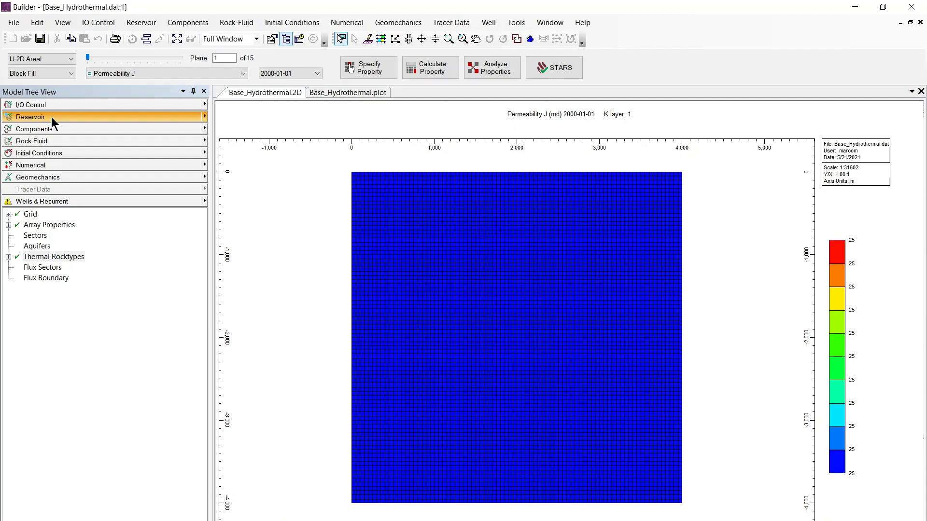
pyautogui.click(384, 71)
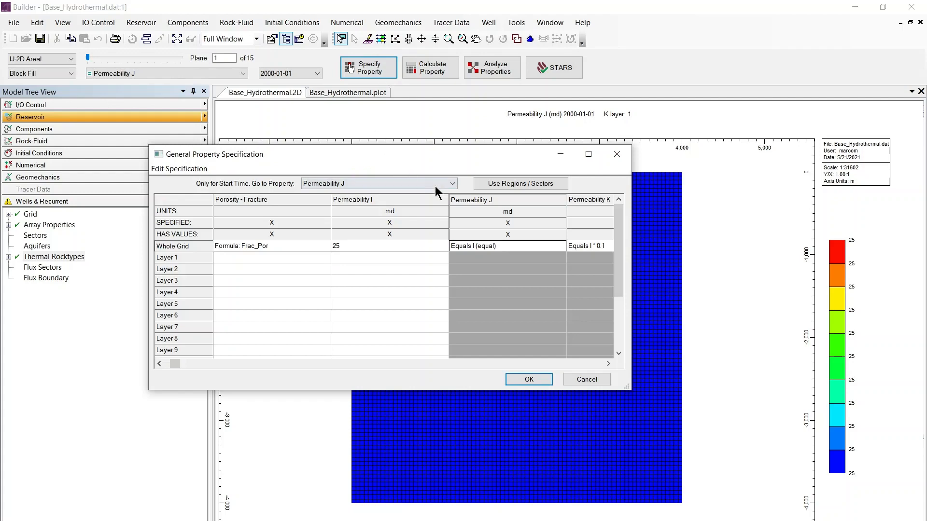
pyautogui.click(436, 186)
pyautogui.scroll(-3, 453, 345)
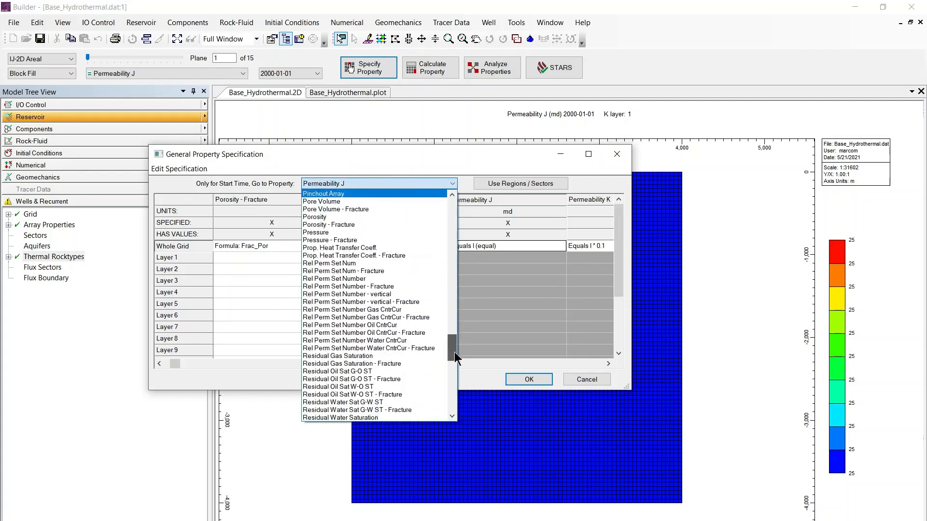
pyautogui.click(354, 280)
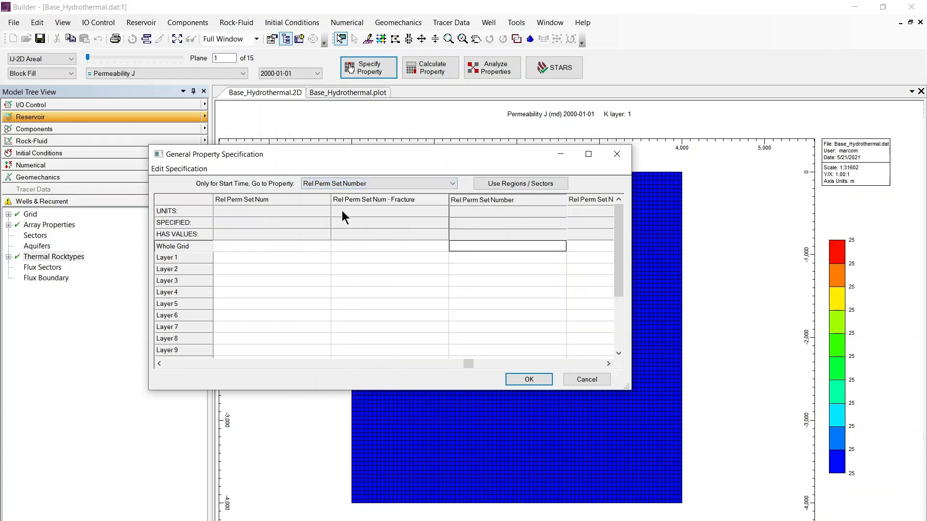
pyautogui.click(476, 248)
pyautogui.write('1')
# Set Rel Perm Set Number - Fracture to 2 for the whole grid and apply the property specifications
pyautogui.click(608, 363)
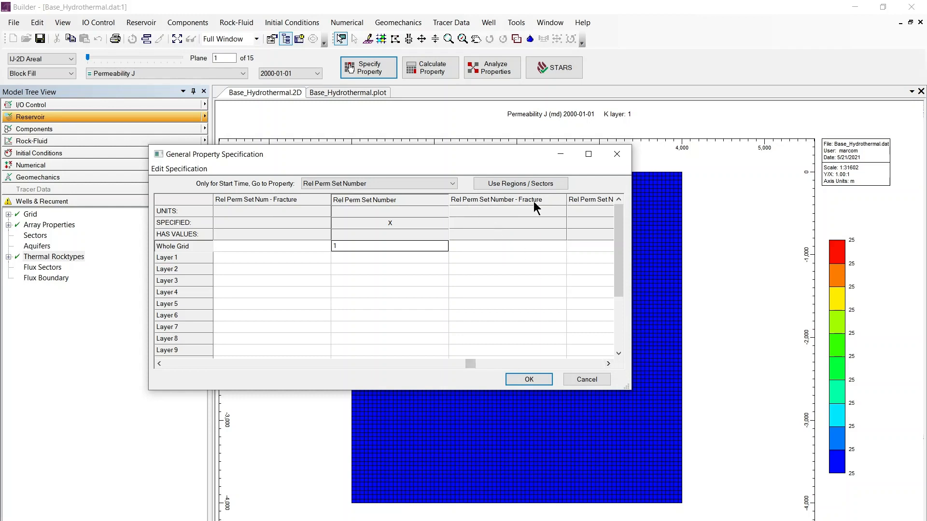
pyautogui.click(507, 247)
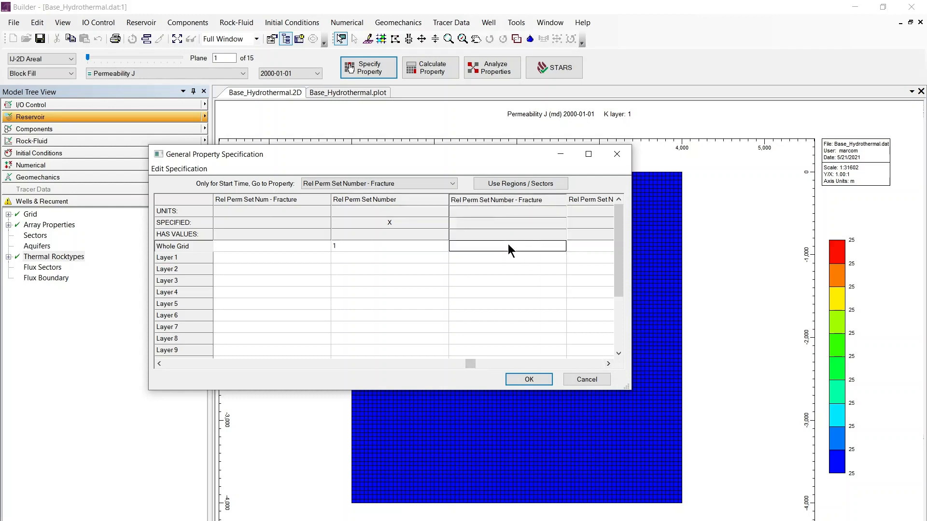
pyautogui.write('2')
pyautogui.click(528, 379)
pyautogui.click(507, 415)
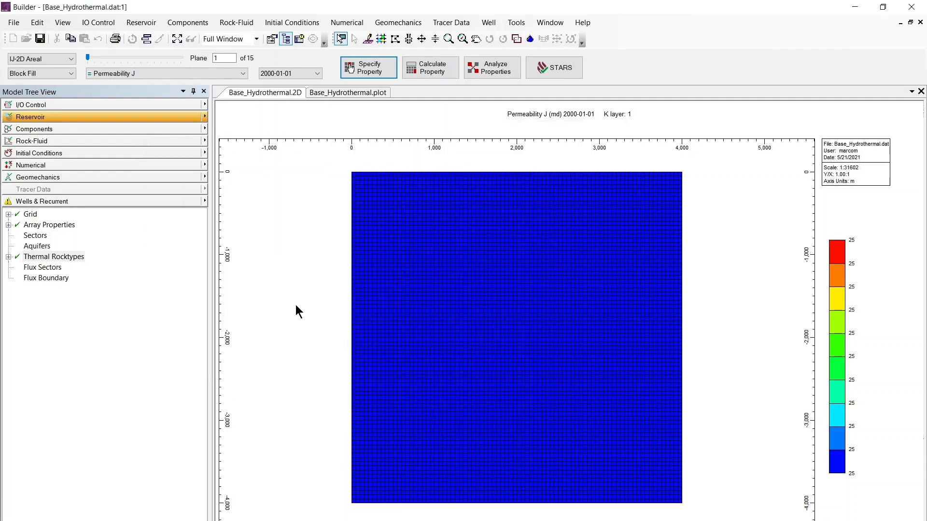
# In the initialization settings for Region 1, set the reference pressure to 25000 kPa and the reference depth to 2000 m
pyautogui.click(206, 152)
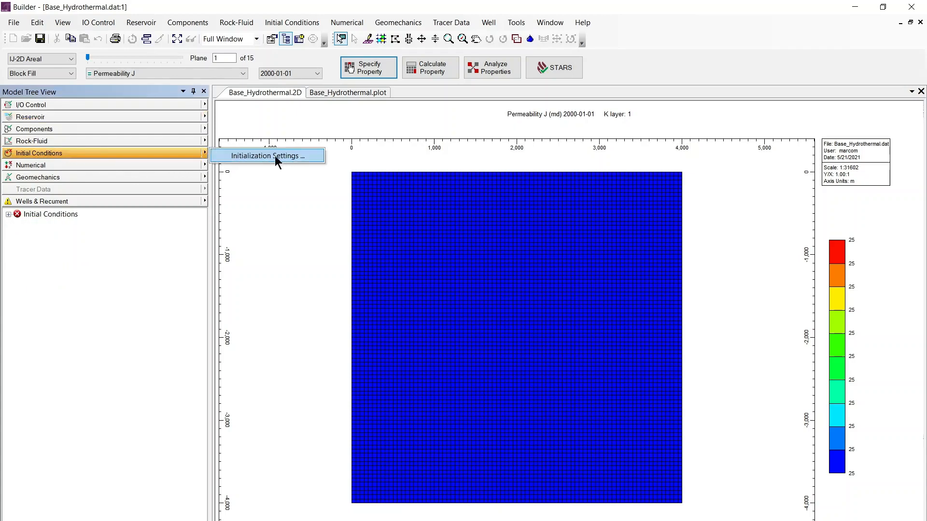
pyautogui.click(299, 156)
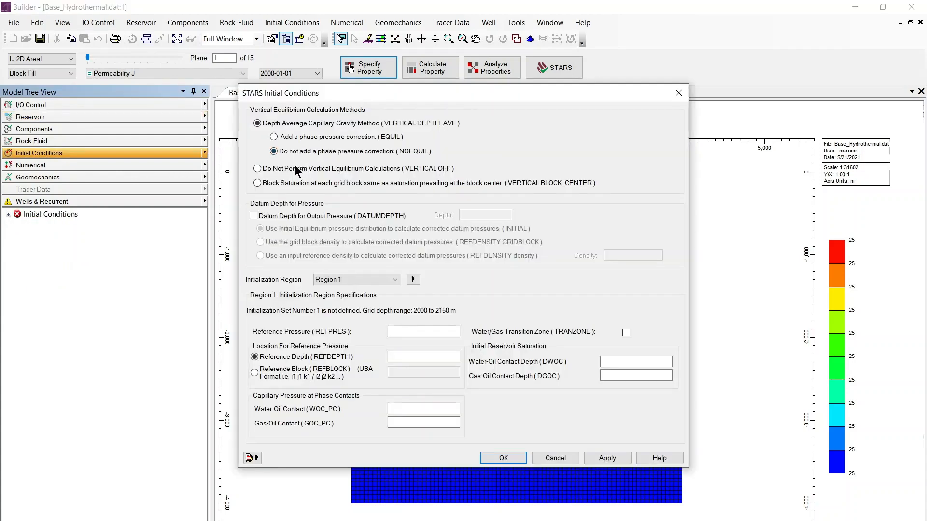
pyautogui.click(407, 333)
pyautogui.write('25000')
pyautogui.click(424, 357)
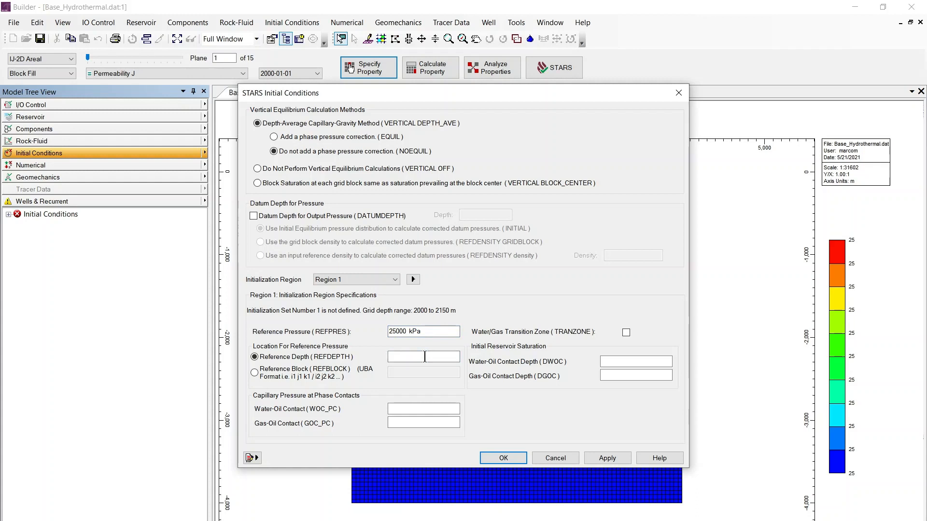
pyautogui.write('2000')
# Set Region 1's water-oil and gas-oil contact depths to 1400 m each, then apply and confirm the initial conditions
pyautogui.click(611, 363)
pyautogui.write('1400')
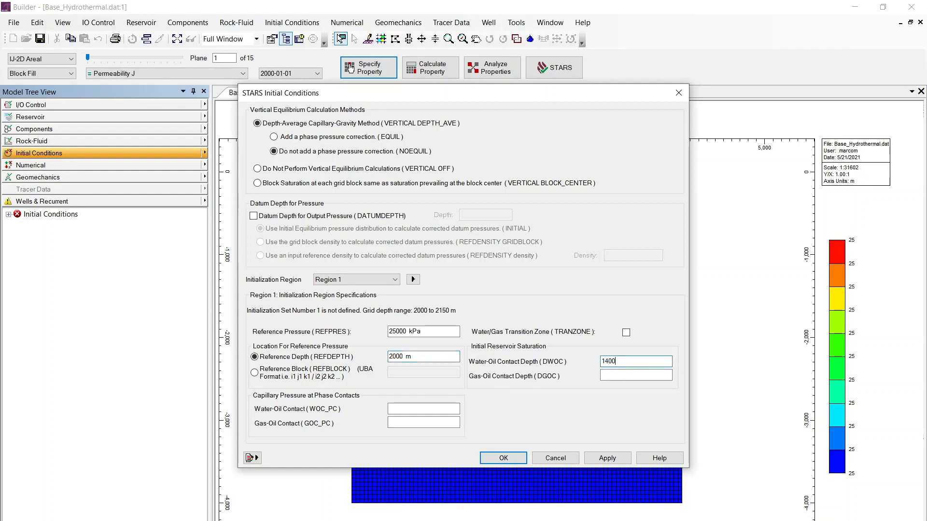
pyautogui.click(644, 376)
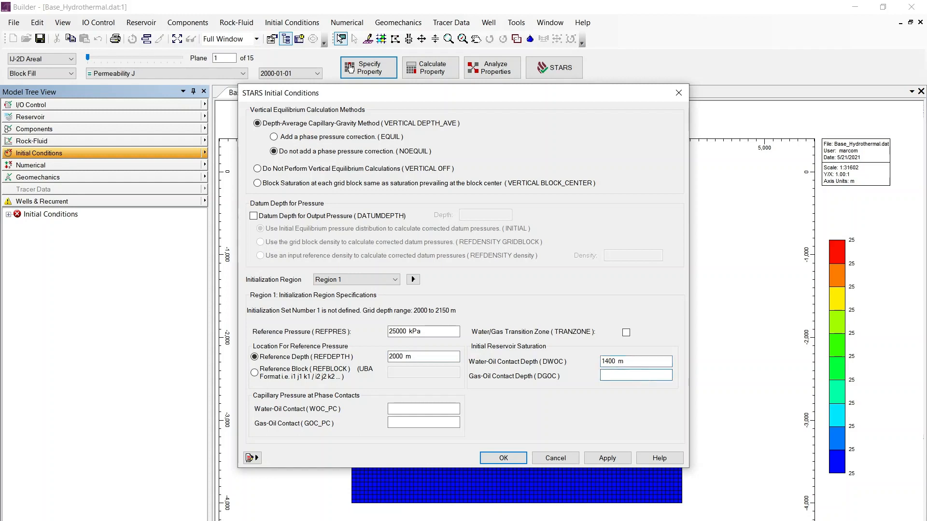
pyautogui.write('1400')
pyautogui.click(617, 457)
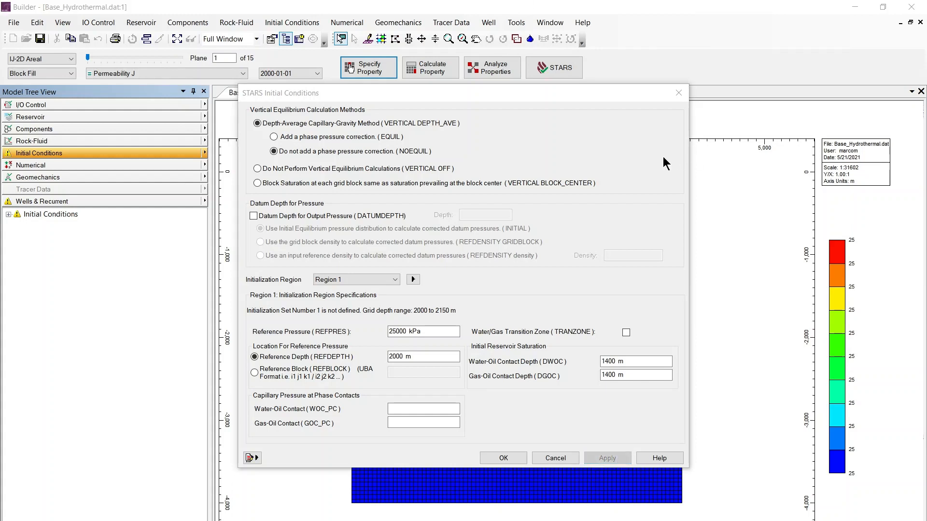
pyautogui.click(493, 455)
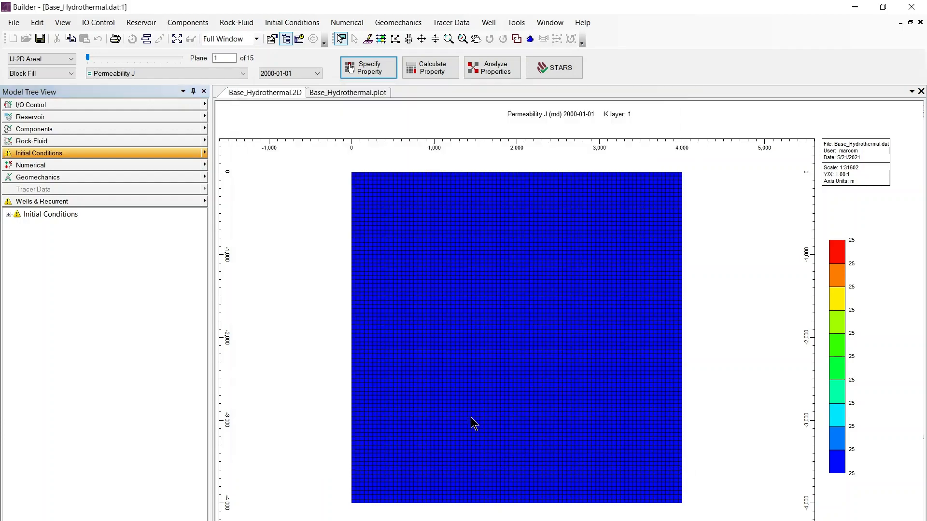
# In the numerical controls, set the first time step size after well change (DTWELL) to 5e-6 and confirm
pyautogui.click(88, 168)
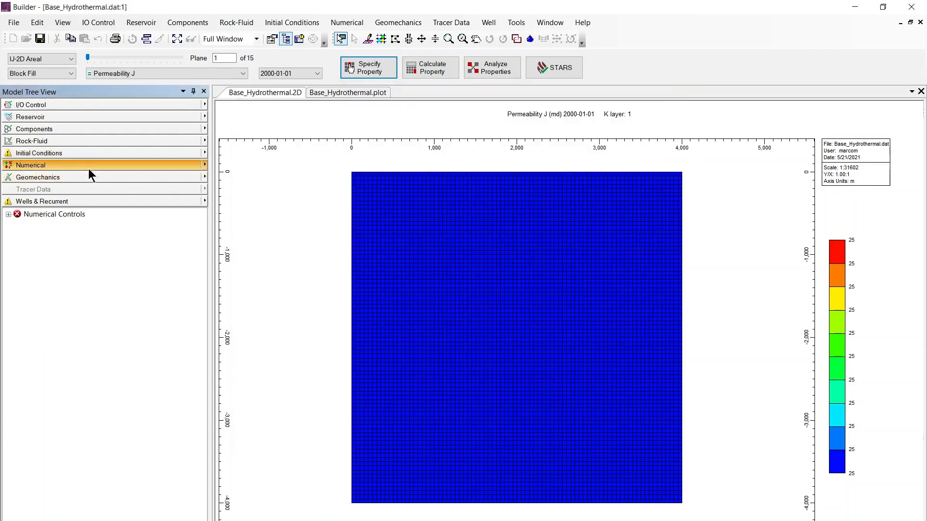
pyautogui.click(70, 215)
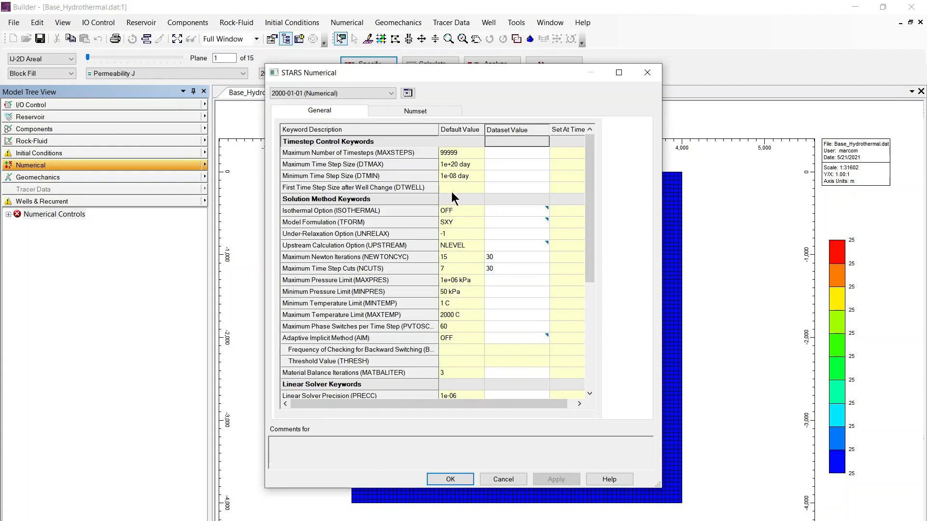
pyautogui.click(407, 188)
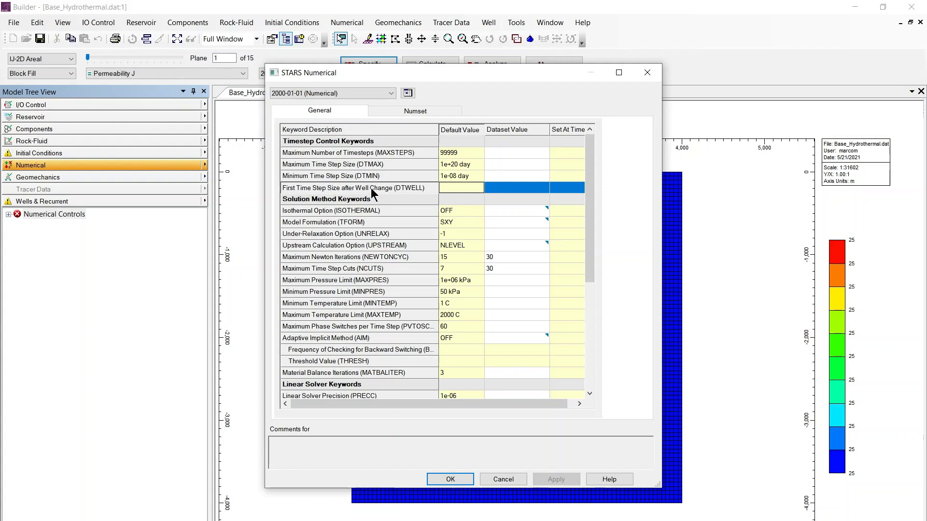
pyautogui.click(517, 187)
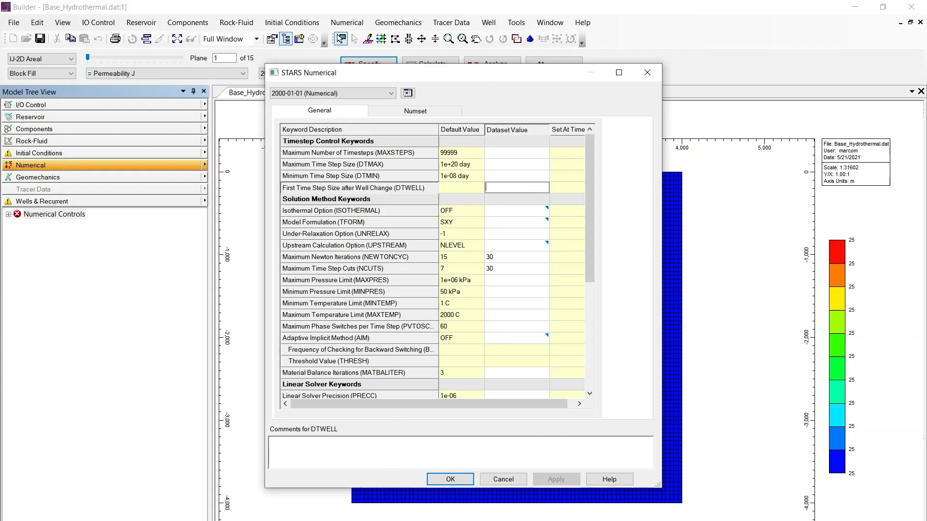
pyautogui.write('5e-6')
pyautogui.click(464, 477)
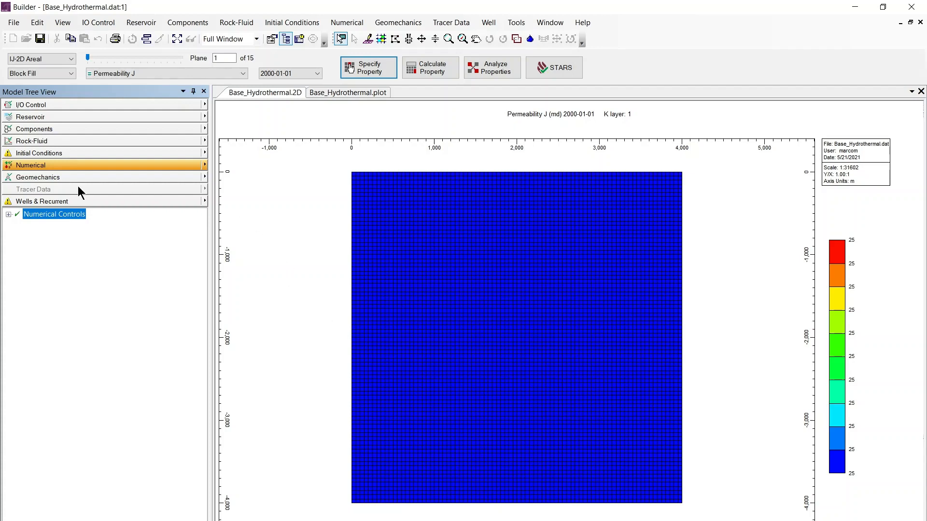
# Start creating pattern-based wells and outline a closed diamond-shaped region about 2,500 m wide and 2,000 m high in the middle of the grid
pyautogui.click(41, 201)
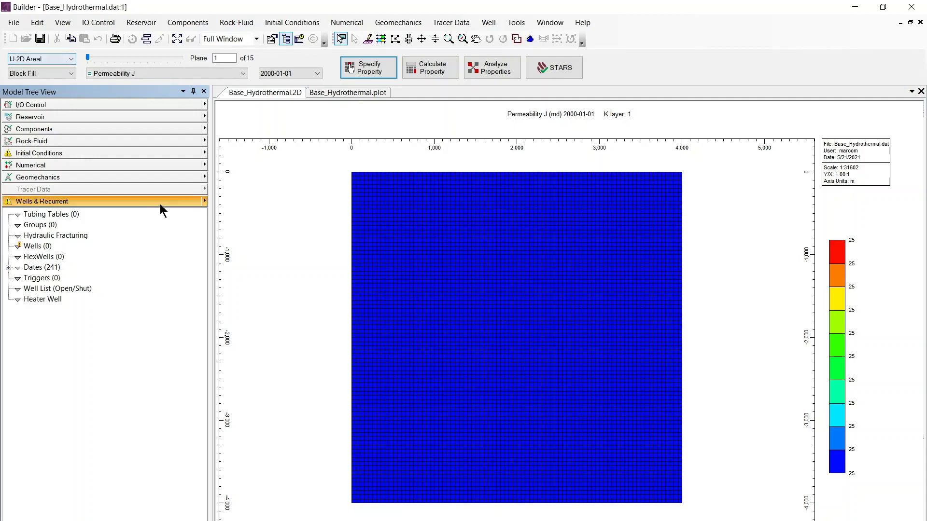
pyautogui.click(204, 201)
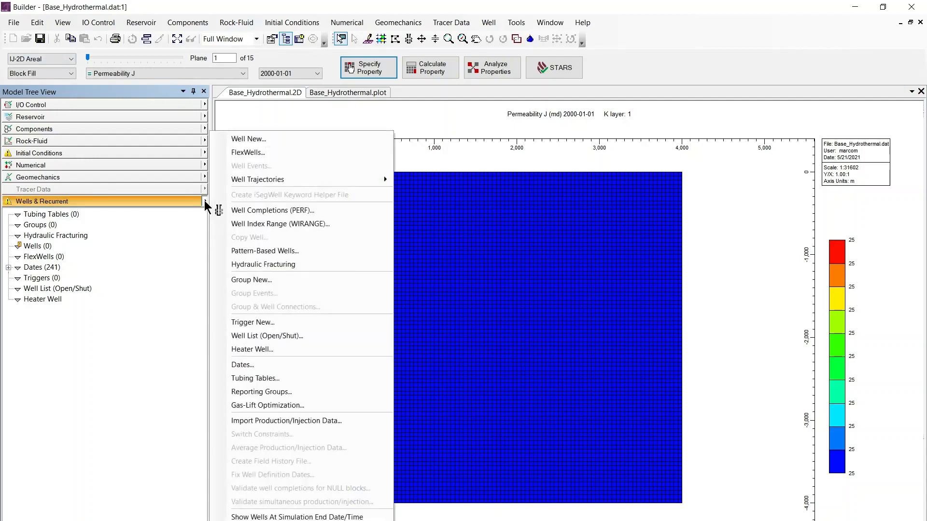
pyautogui.click(276, 252)
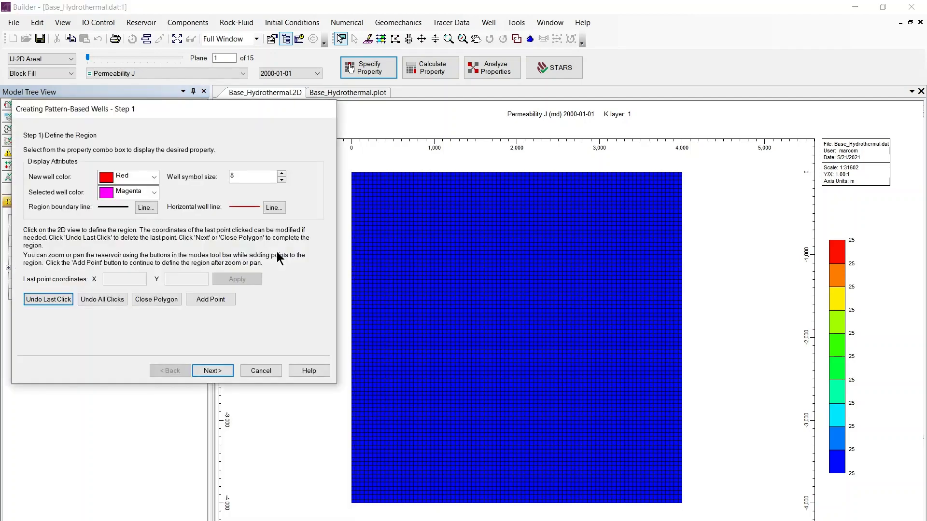
pyautogui.click(414, 322)
pyautogui.click(510, 256)
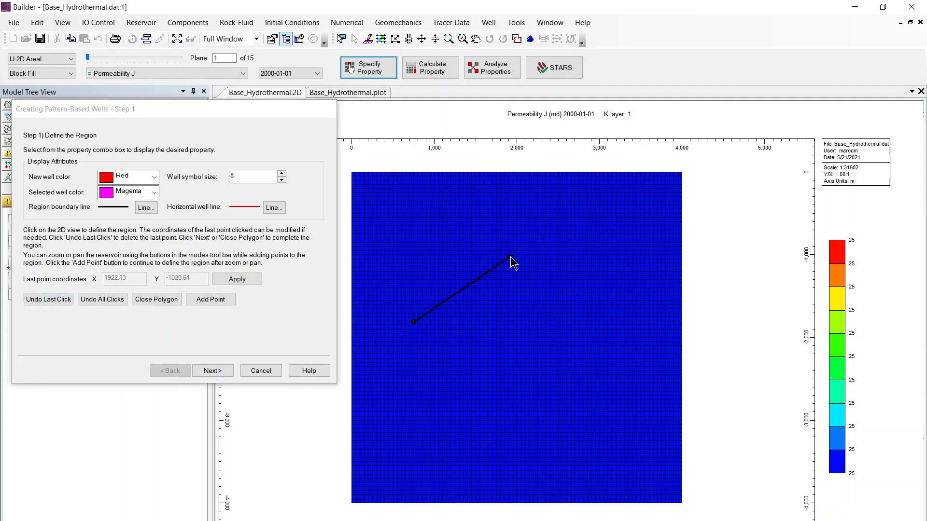
pyautogui.click(621, 336)
pyautogui.click(525, 426)
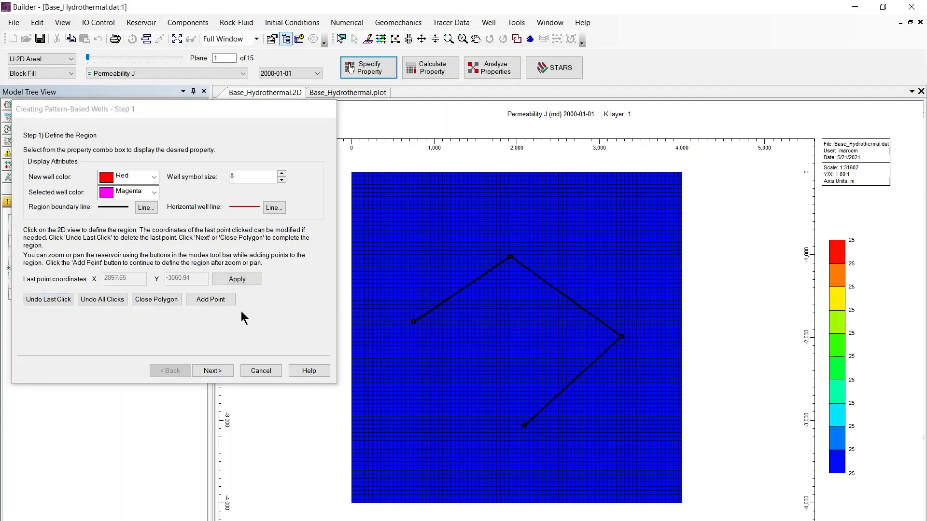
pyautogui.click(154, 301)
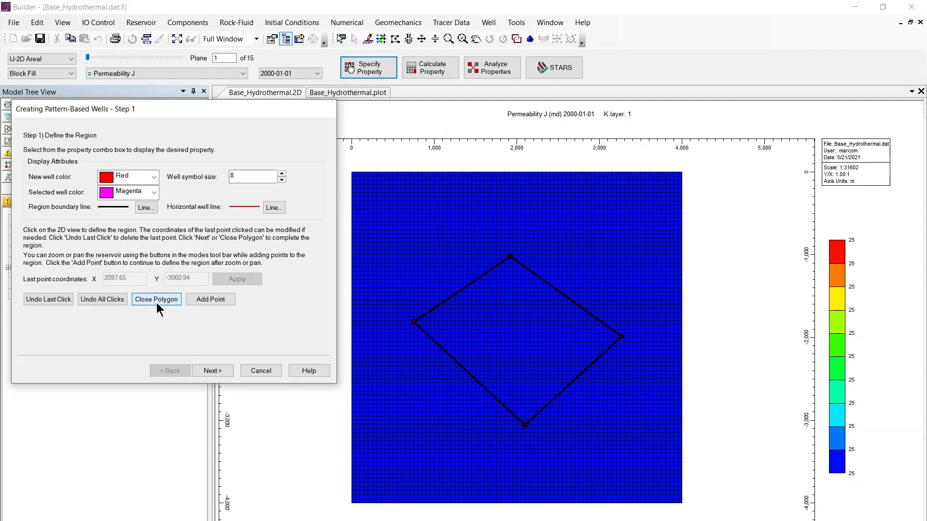
pyautogui.click(213, 371)
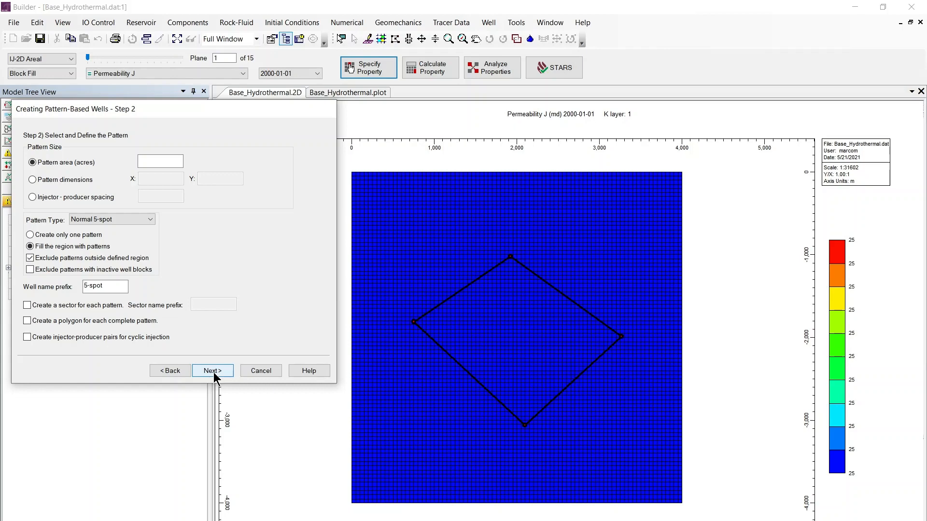
# Define the well pattern as Inverted 5-spot with an injector-producer spacing of 500 m
pyautogui.click(32, 197)
pyautogui.click(160, 197)
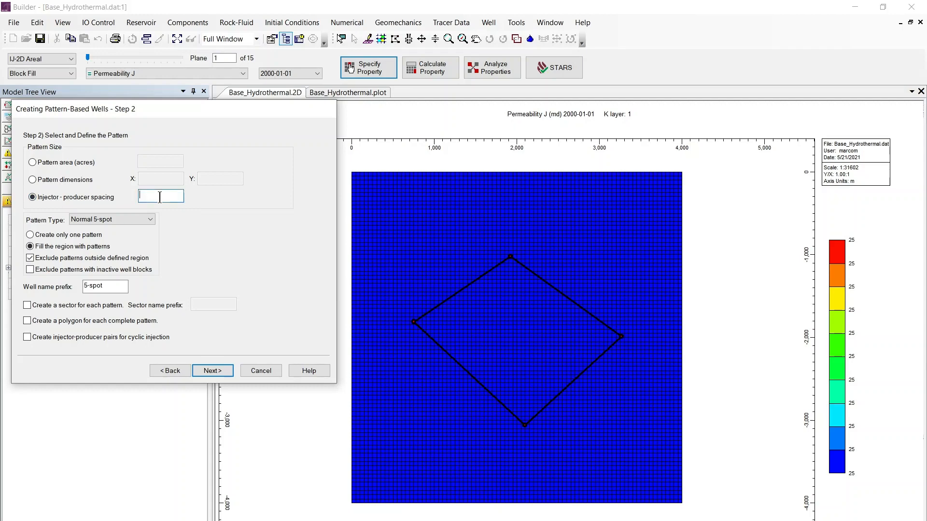
pyautogui.write('500')
pyautogui.click(141, 219)
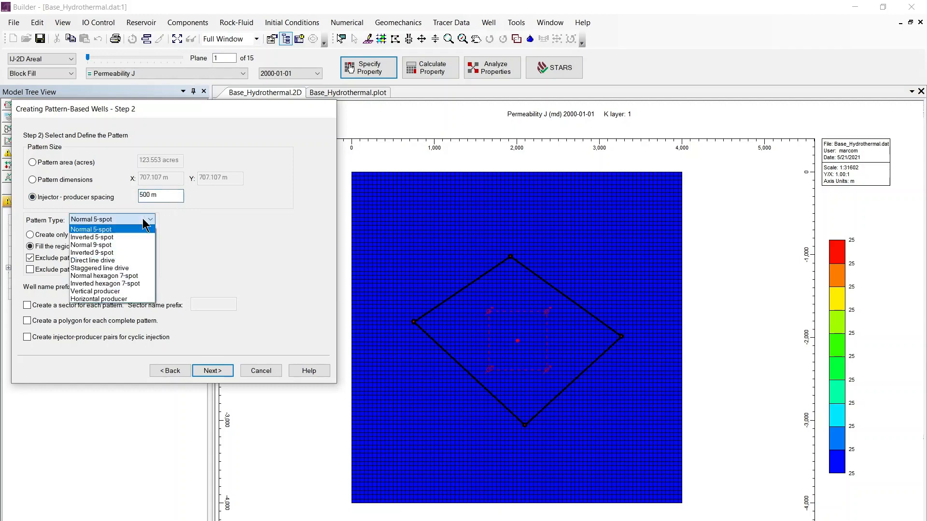
pyautogui.click(94, 236)
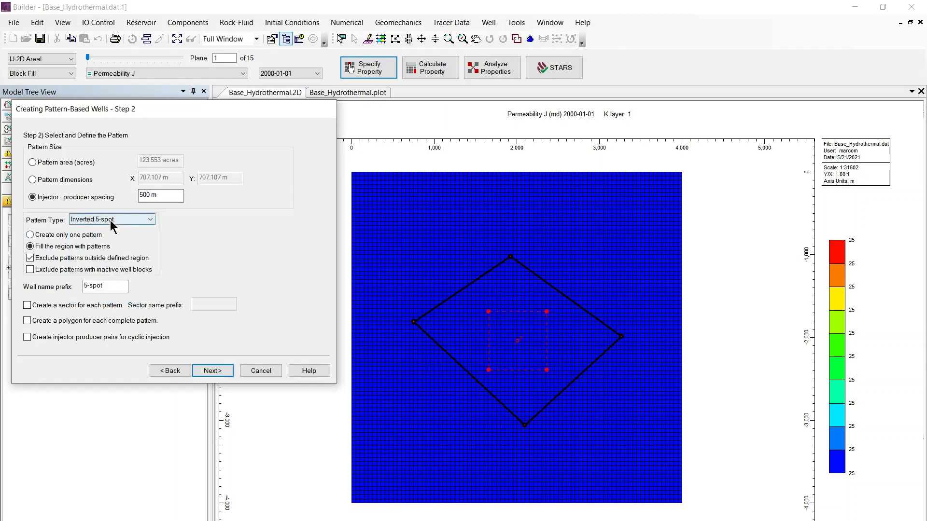
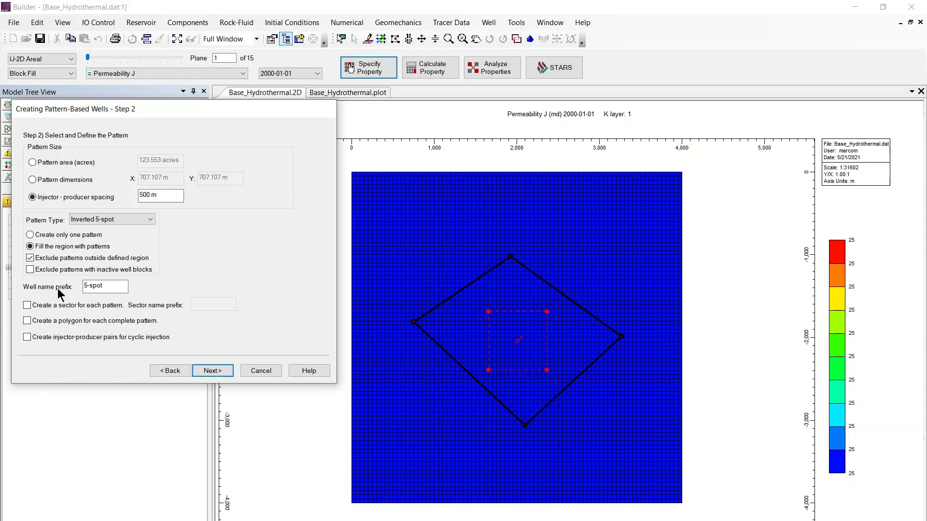
# Change the well name prefix to GEOTH and accept the pattern definition
pyautogui.click(103, 287)
pyautogui.moveTo(102, 287); pyautogui.dragTo(81, 288)
pyautogui.write('GEOTH')
pyautogui.click(213, 369)
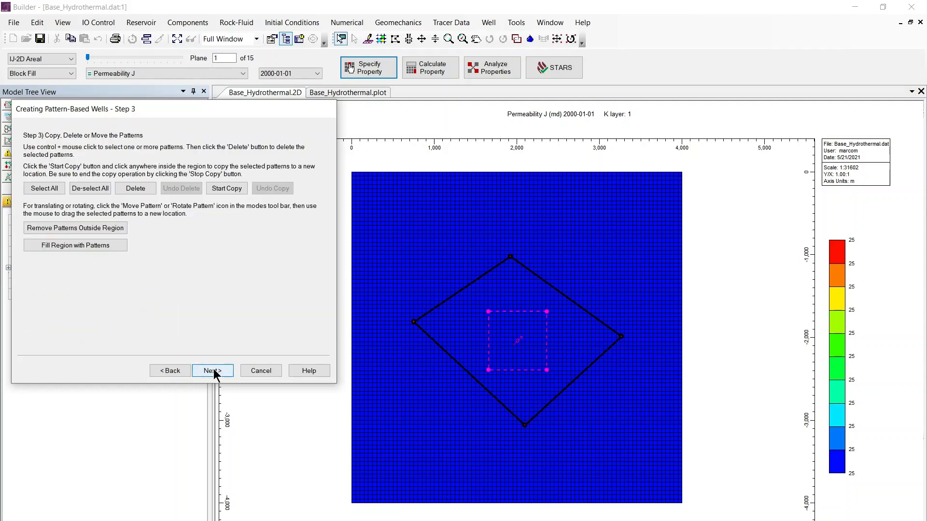
# Keep the pattern in place, perforate the K layer range from 2 to 12, and finish creating the wells
pyautogui.click(213, 371)
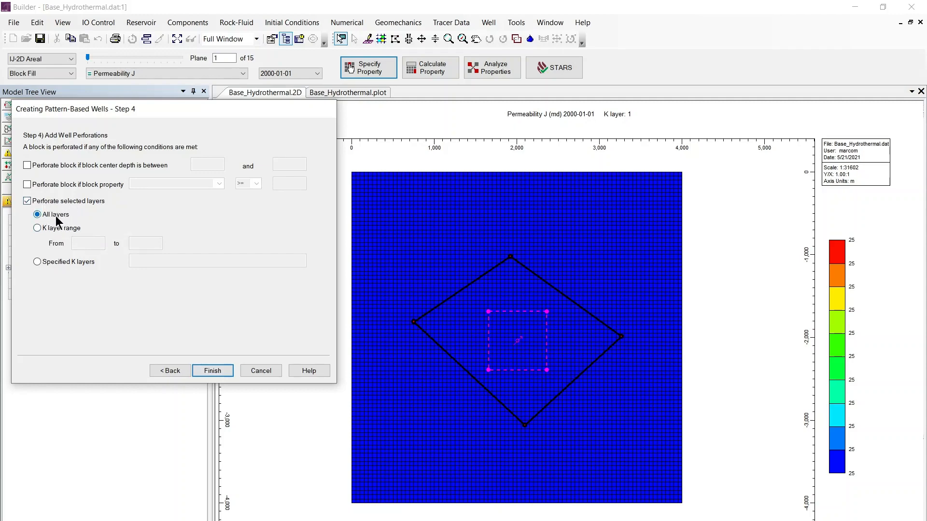
pyautogui.click(38, 229)
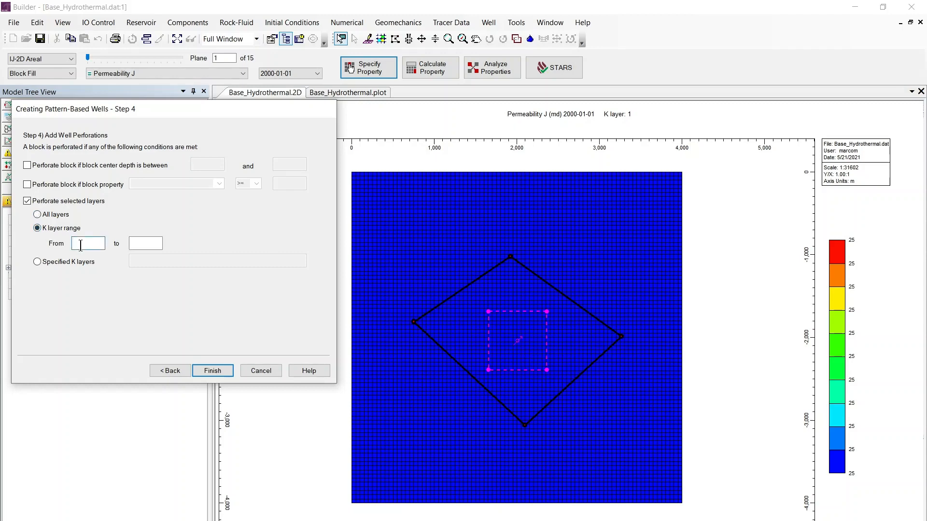
pyautogui.write('2')
pyautogui.click(135, 244)
pyautogui.write('12')
pyautogui.click(213, 371)
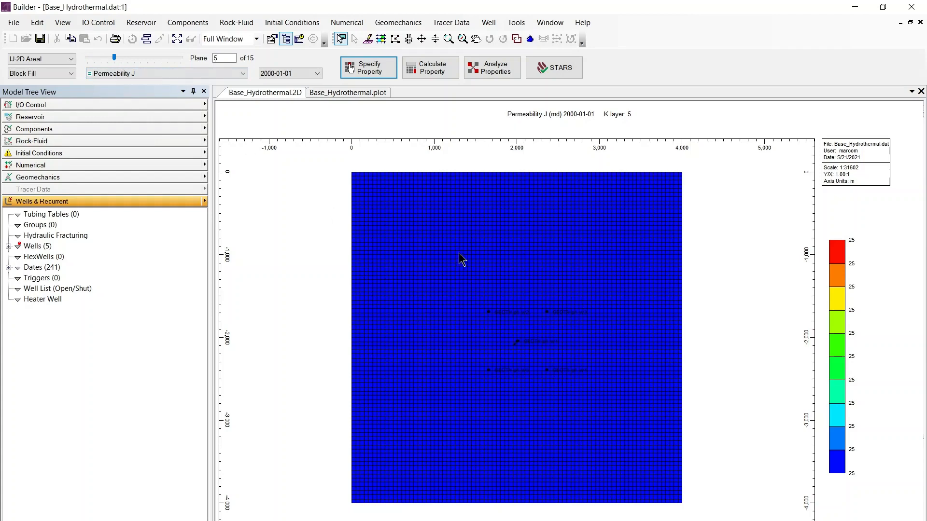
# Zoom in on the inverted 5-spot wells in the middle of the grid
pyautogui.click(448, 39)
pyautogui.moveTo(454, 282); pyautogui.dragTo(586, 394)
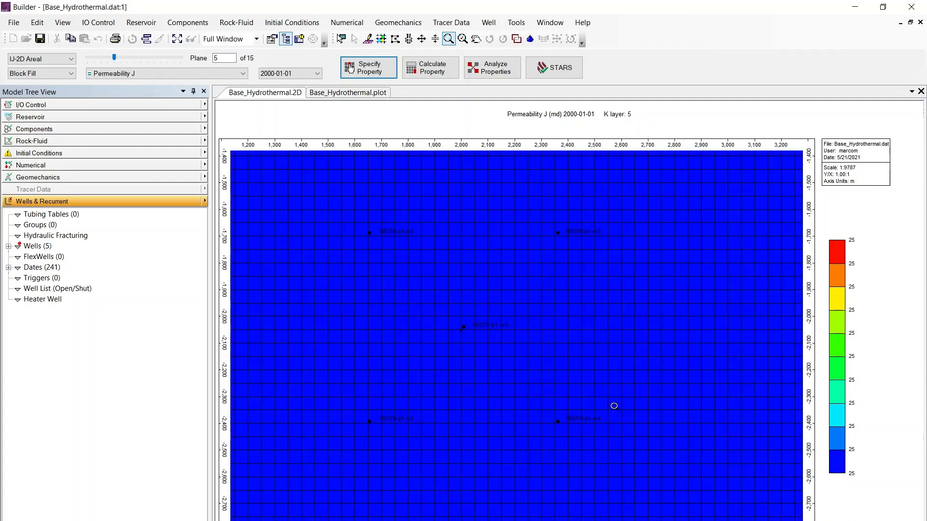
# Switch to the IK-2D X-Sec view and inspect the 2000-01-01 perforations of wells GEOTH-p1-w1i and GEOTH-p1-w2
pyautogui.click(341, 39)
pyautogui.click(8, 246)
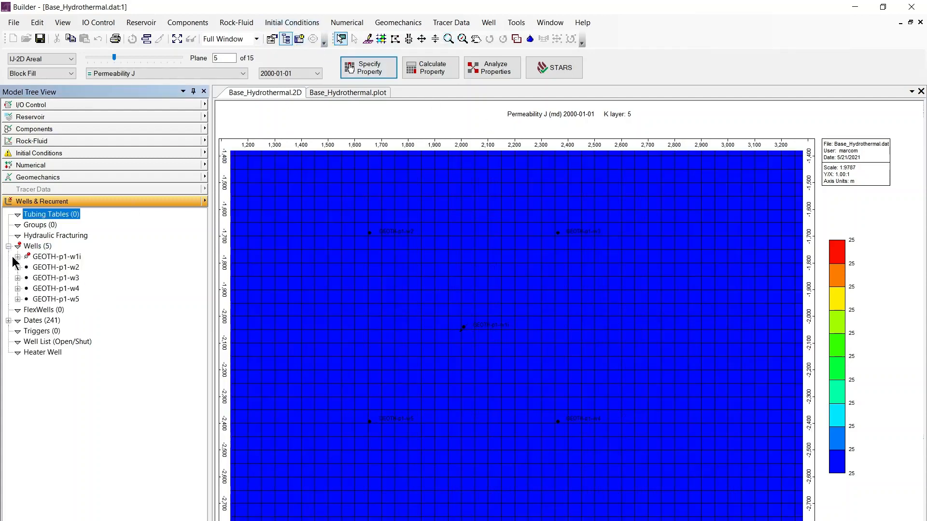
pyautogui.click(18, 256)
pyautogui.click(70, 267)
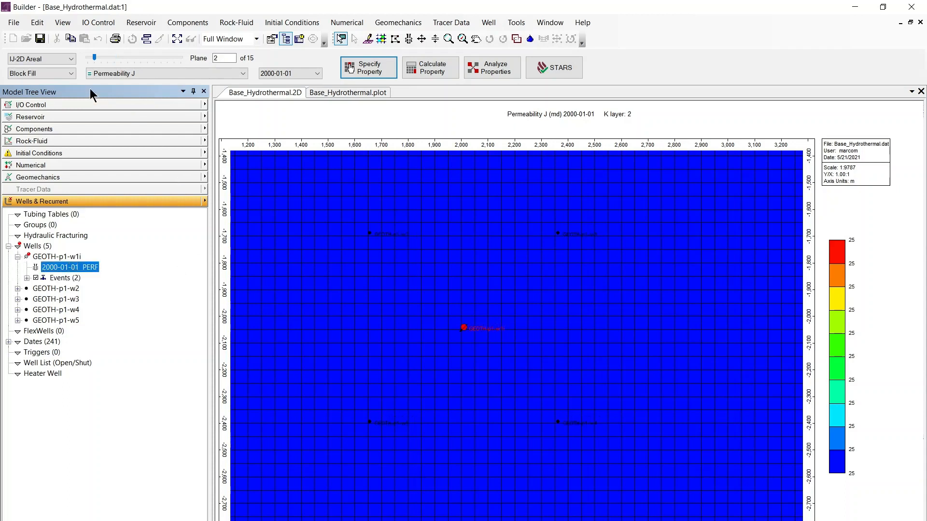
pyautogui.click(50, 58)
pyautogui.click(49, 75)
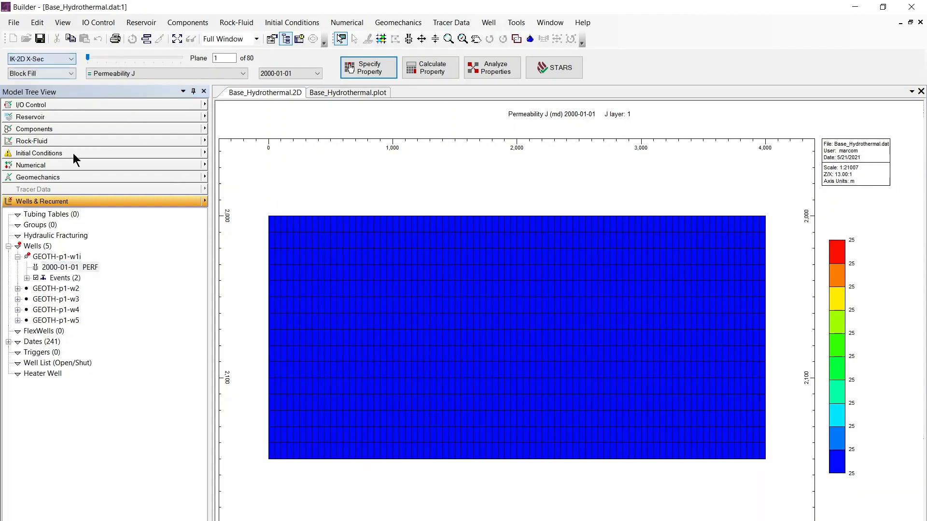
pyautogui.click(85, 267)
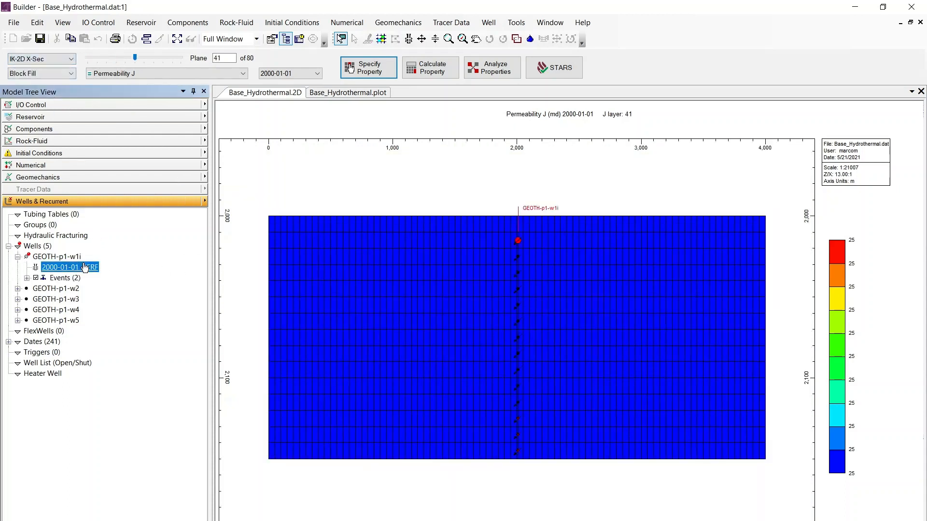
pyautogui.click(17, 288)
pyautogui.click(64, 300)
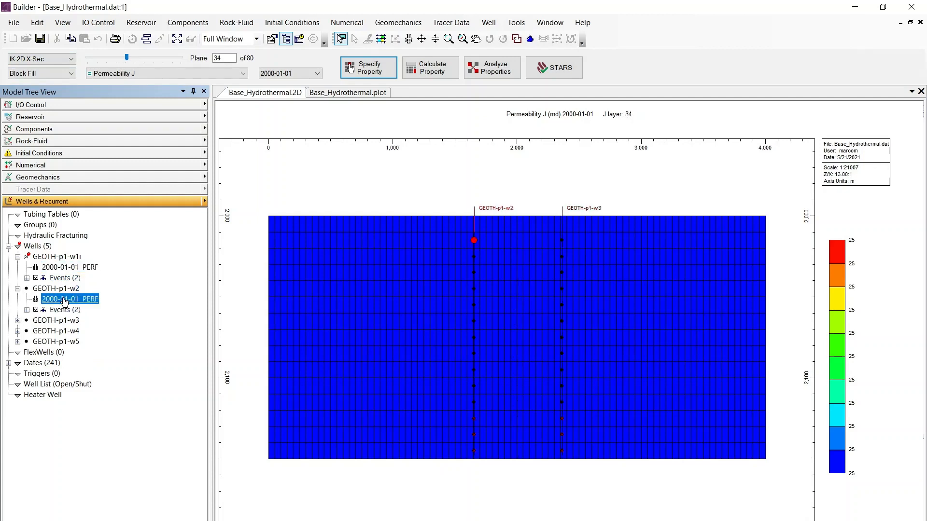
# In the well events of injector GEOTH-p1-w1i, set the injected water's H2O mole fraction to 1.0 and its temperature to 25 C
pyautogui.click(45, 247)
pyautogui.doubleClick(39, 248)
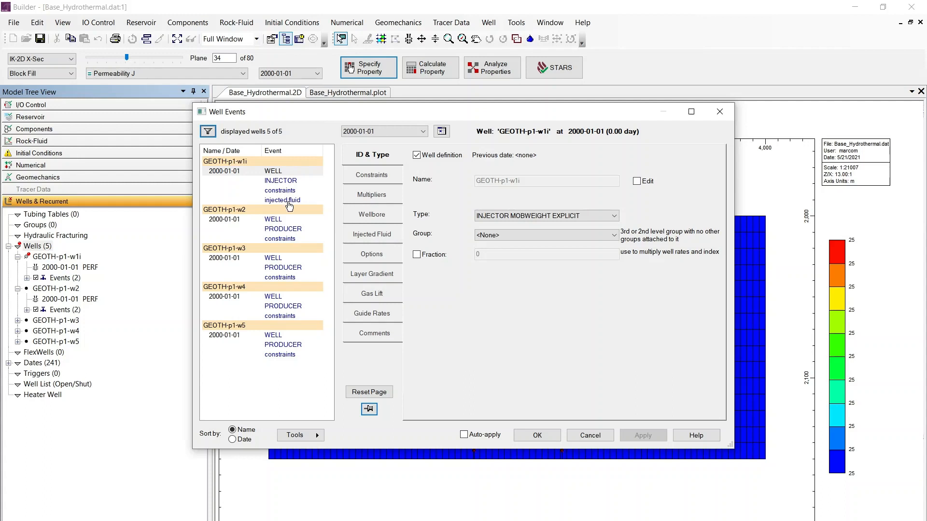
pyautogui.click(289, 203)
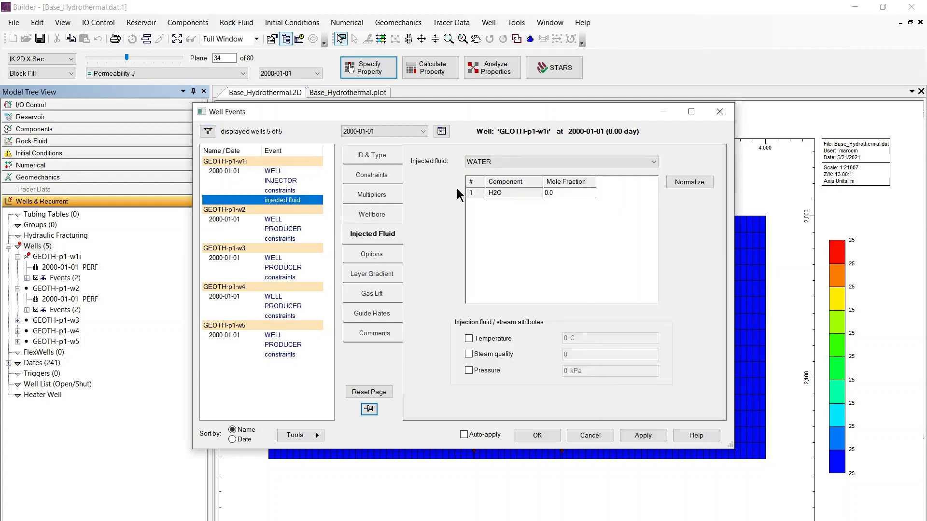
pyautogui.click(546, 194)
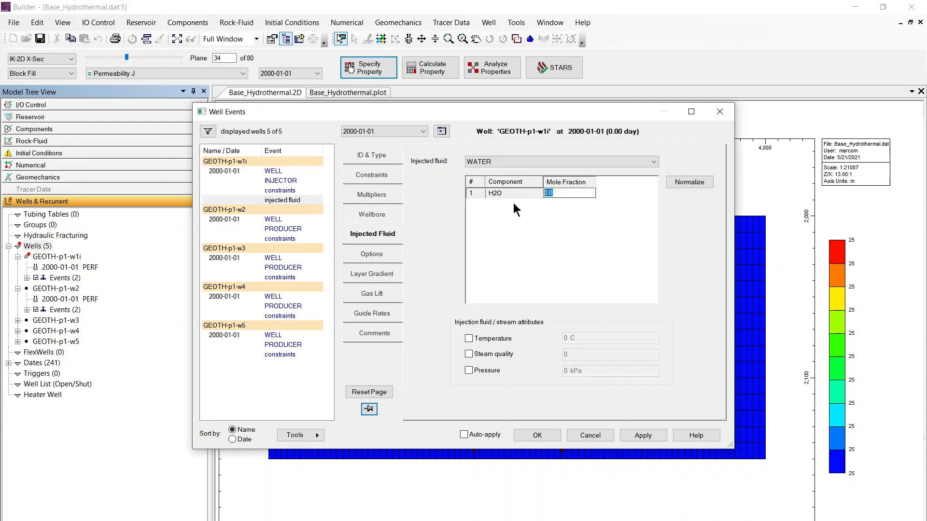
pyautogui.write('1.0')
pyautogui.click(468, 338)
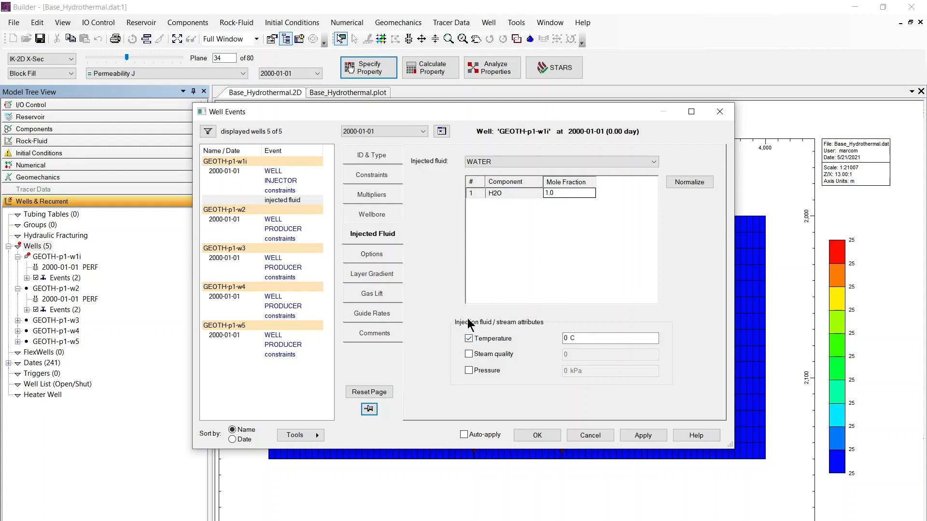
pyautogui.click(565, 338)
pyautogui.write('25')
pyautogui.click(638, 437)
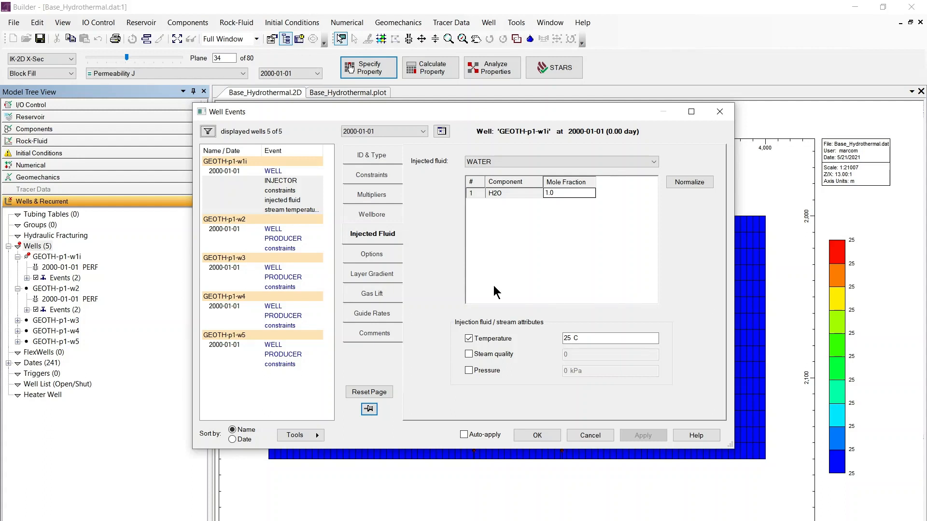
# Add a Status event to injector GEOTH-p1-w1i at 2000-01-01, set it to SHUTIN, and apply it
pyautogui.click(379, 258)
pyautogui.click(515, 185)
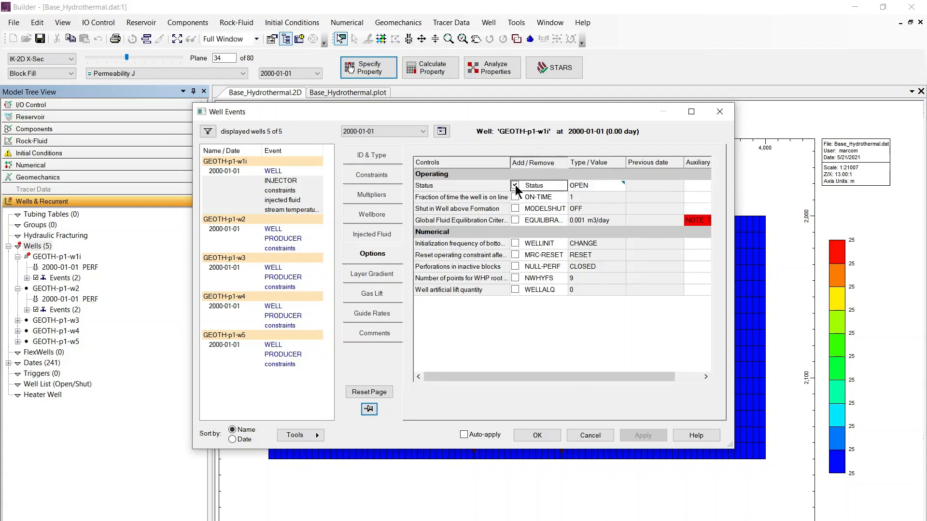
pyautogui.click(620, 186)
pyautogui.click(585, 203)
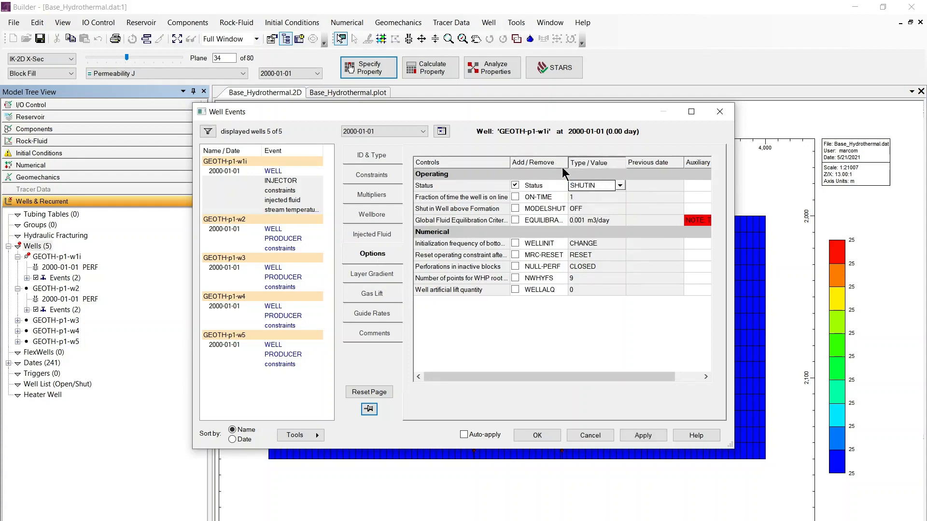
pyautogui.click(642, 435)
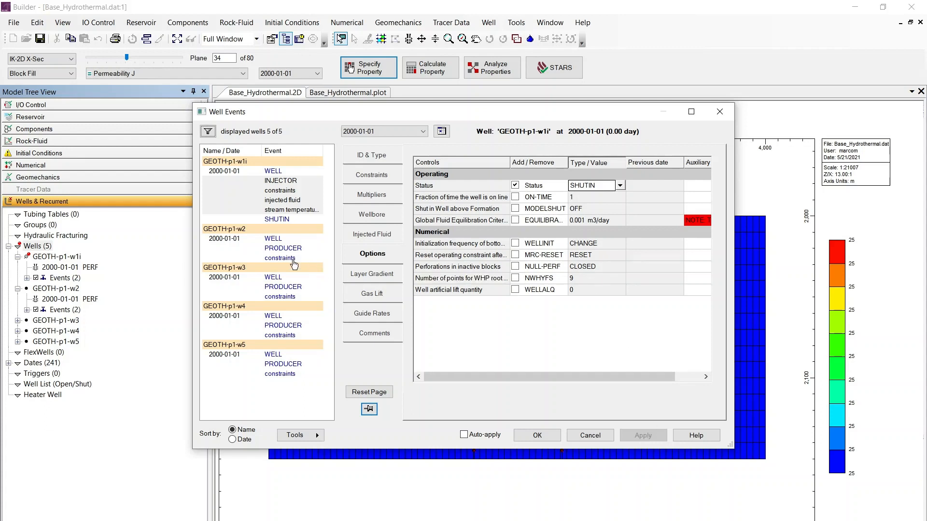
# Set the minimum bottom hole pressure constraint of producer GEOTH-p1-w2 to 12000 kPa and apply it
pyautogui.click(292, 260)
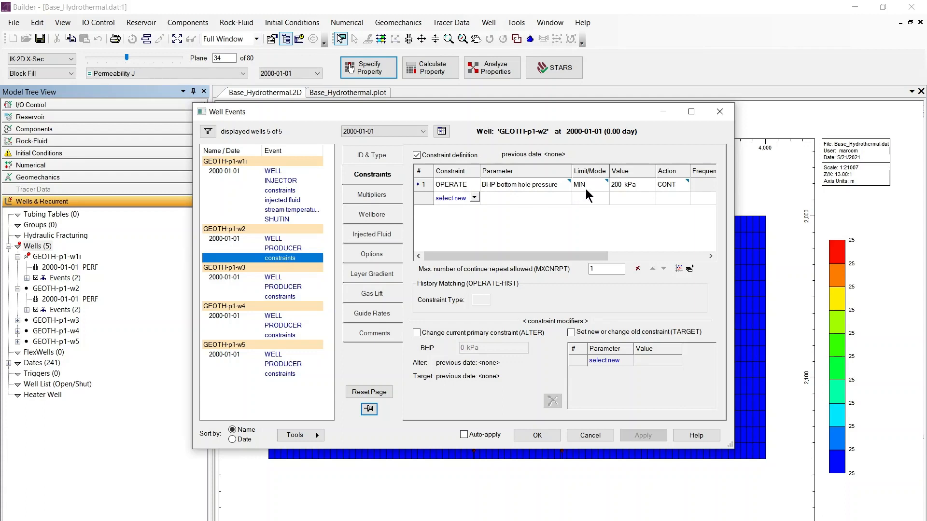
pyautogui.click(627, 184)
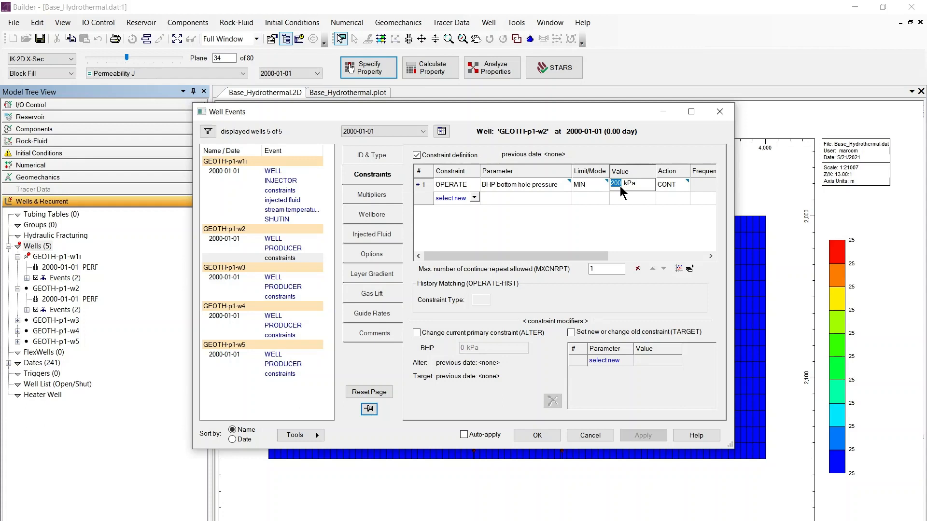
pyautogui.write('12000')
pyautogui.click(630, 199)
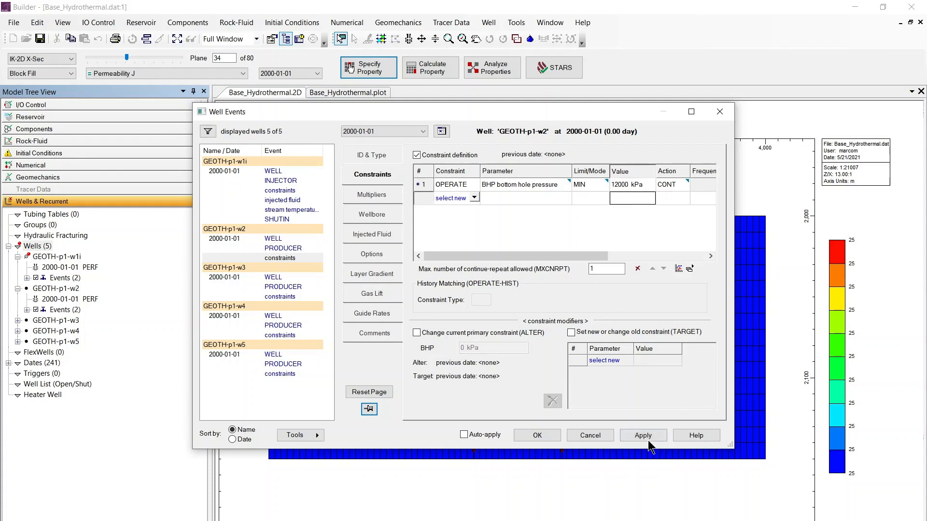
pyautogui.click(648, 440)
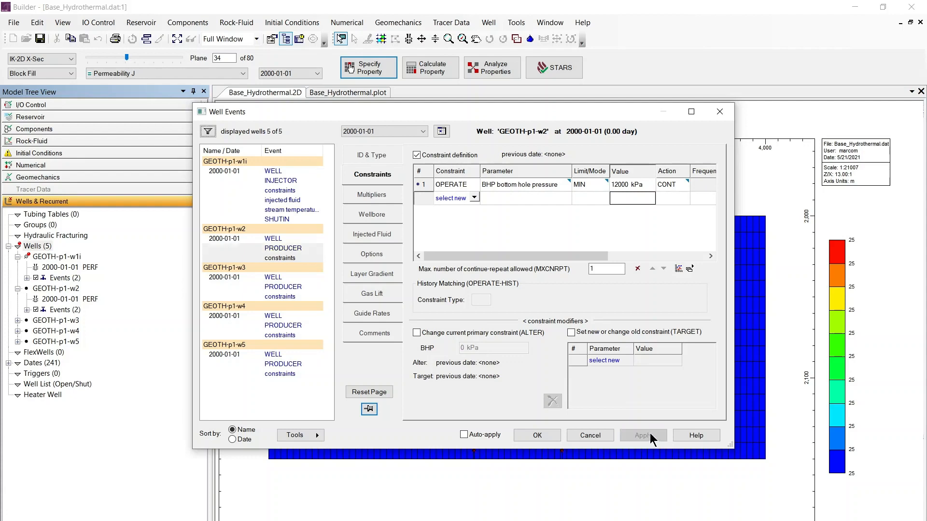
# Enable the wellbore model for GEOTH-p1-w2 and set both the wellbore depth and wellbore length to 2000 m
pyautogui.click(385, 215)
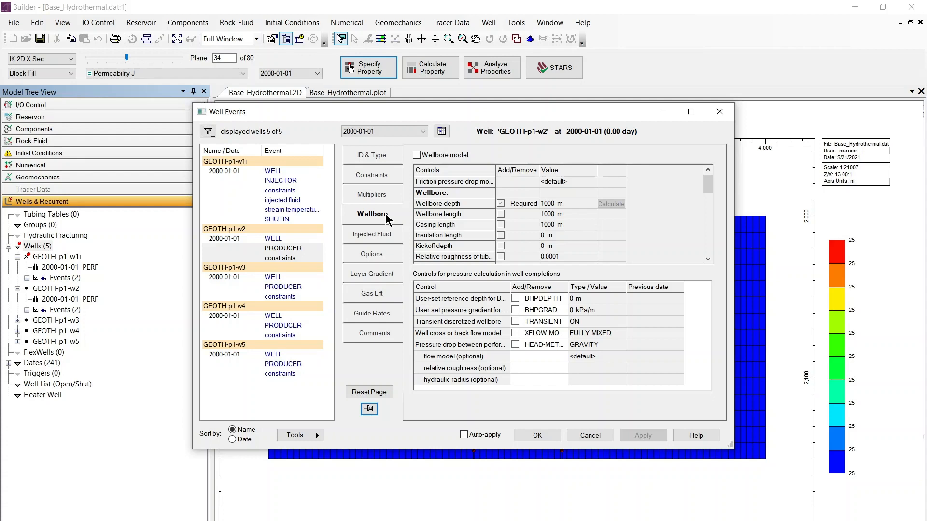
pyautogui.click(417, 156)
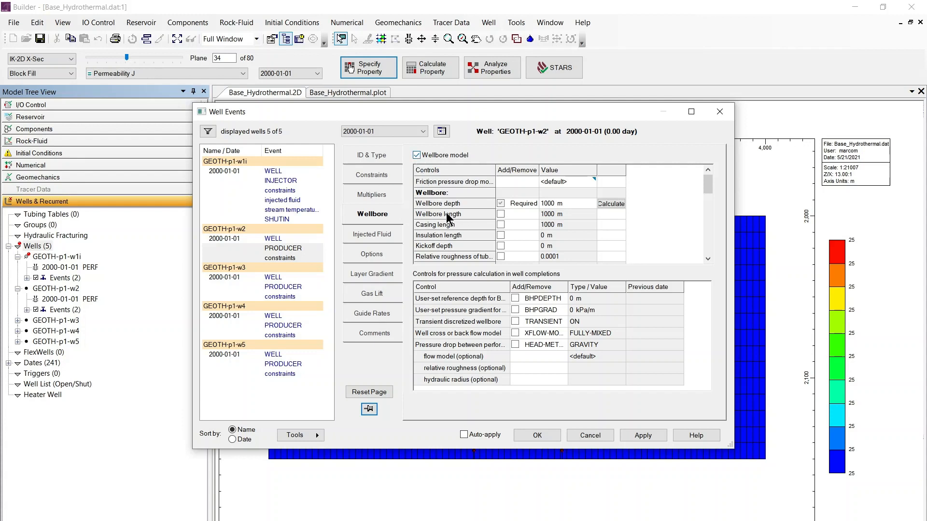
pyautogui.click(549, 205)
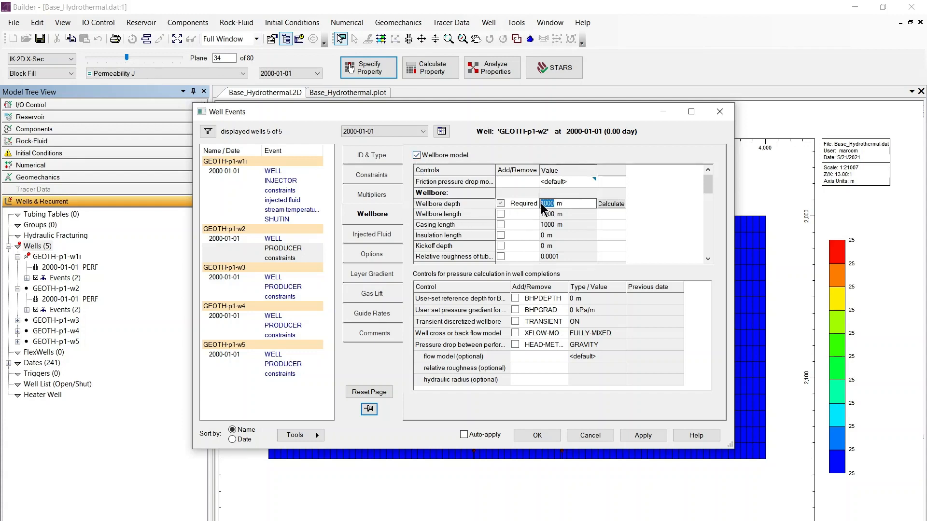
pyautogui.write('2000')
pyautogui.click(501, 213)
pyautogui.click(541, 214)
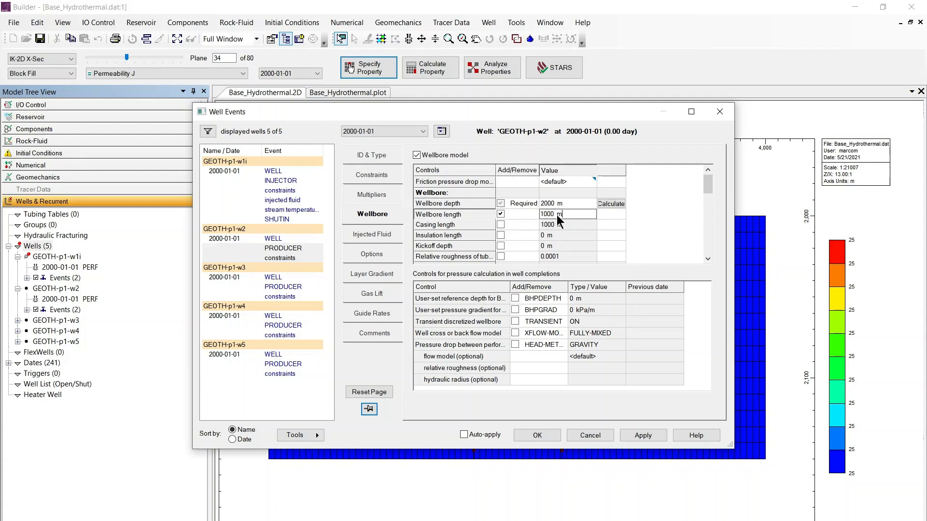
pyautogui.doubleClick(550, 214)
pyautogui.write('2000')
# Include the casing length and insulation length in the GEOTH-p1-w2 wellbore model, setting each to 2000 m
pyautogui.click(500, 225)
pyautogui.click(554, 229)
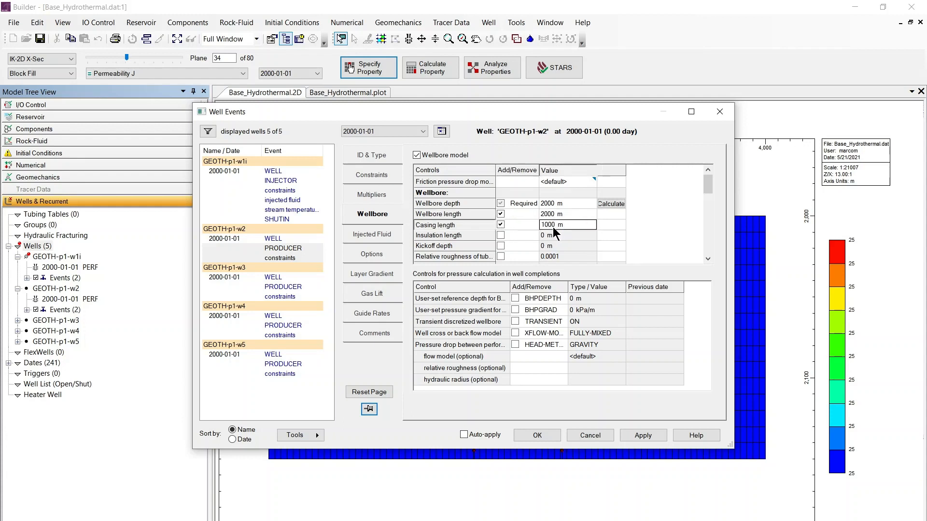
pyautogui.click(553, 228)
pyautogui.moveTo(556, 225); pyautogui.dragTo(530, 225)
pyautogui.write('2000')
pyautogui.click(501, 235)
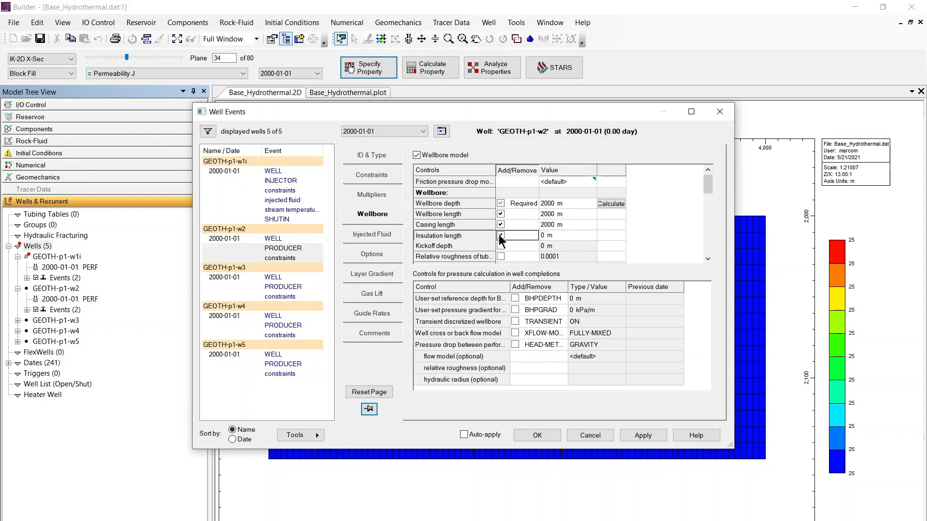
pyautogui.click(545, 237)
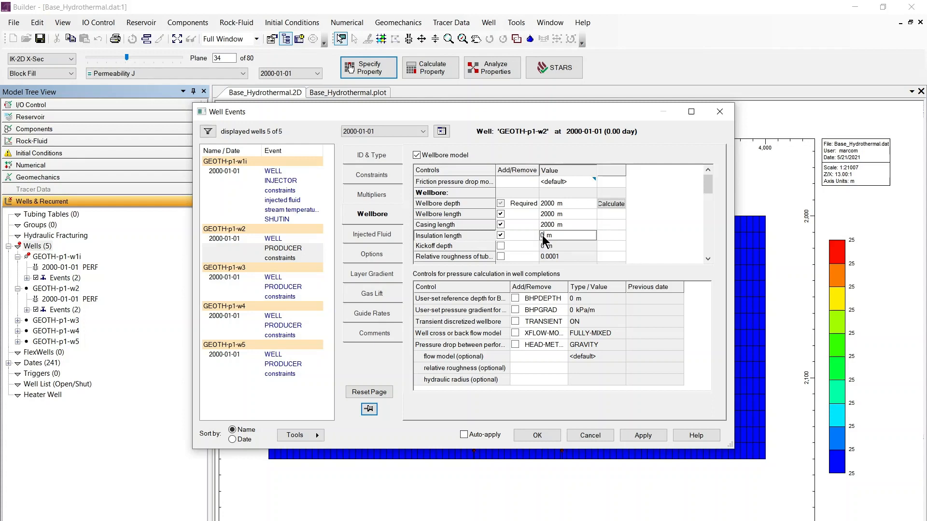
pyautogui.moveTo(545, 238); pyautogui.dragTo(533, 239)
pyautogui.write('2000')
pyautogui.click(564, 245)
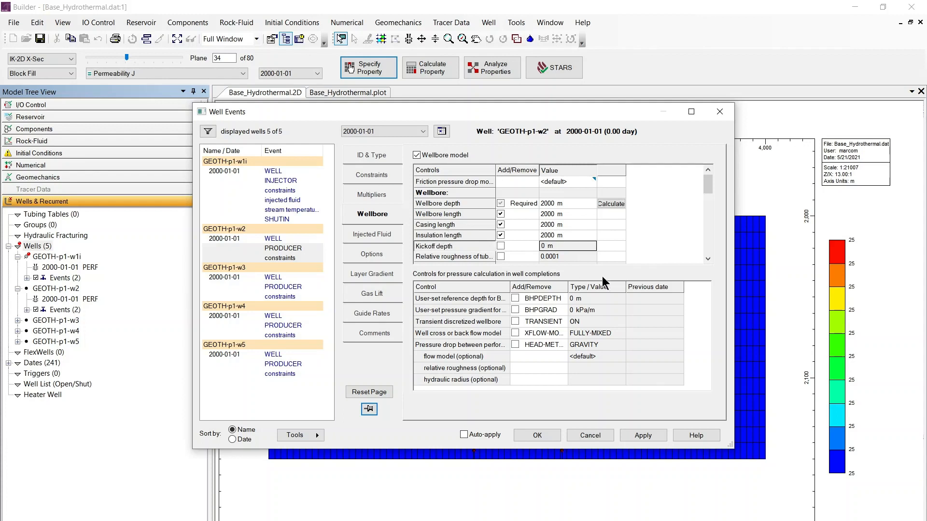
# Review the remaining wellbore parameters of GEOTH-p1-w2, from radii, conductivities and emissivities to formation and pump settings
pyautogui.click(707, 259)
pyautogui.click(707, 260)
pyautogui.click(707, 260)
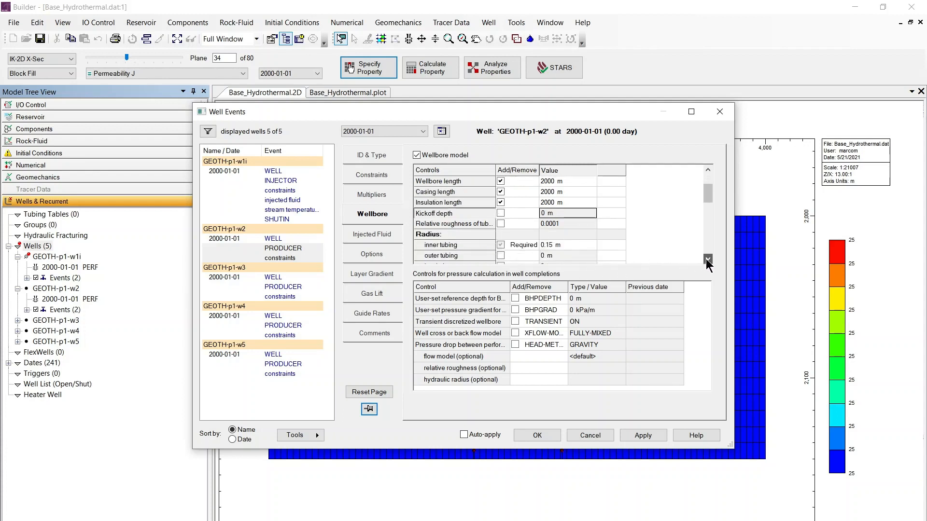
pyautogui.click(707, 260)
pyautogui.click(707, 260)
pyautogui.click(707, 260)
pyautogui.click(707, 260)
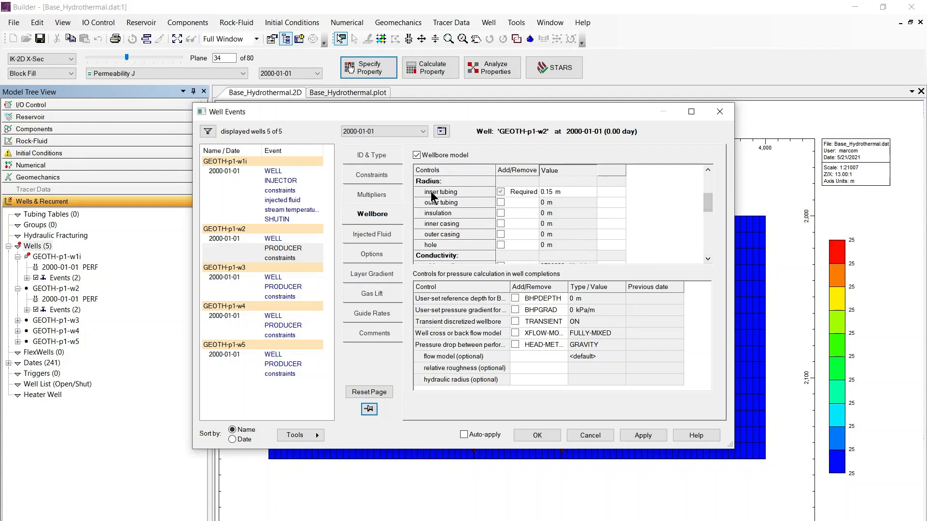
pyautogui.click(710, 256)
pyautogui.click(711, 257)
pyautogui.click(710, 256)
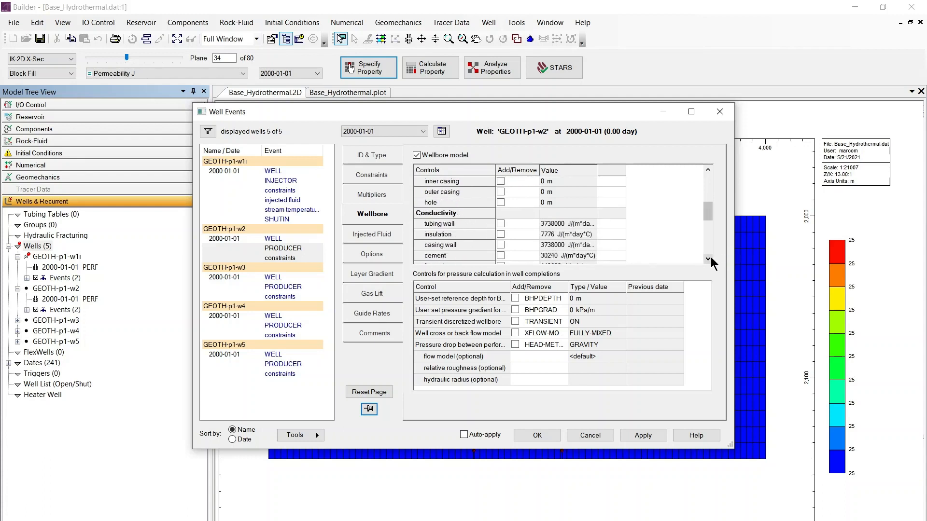
pyautogui.click(710, 257)
pyautogui.click(710, 257)
pyautogui.click(710, 257)
pyautogui.click(711, 257)
pyautogui.click(711, 257)
pyautogui.click(711, 257)
pyautogui.click(711, 258)
pyautogui.click(711, 257)
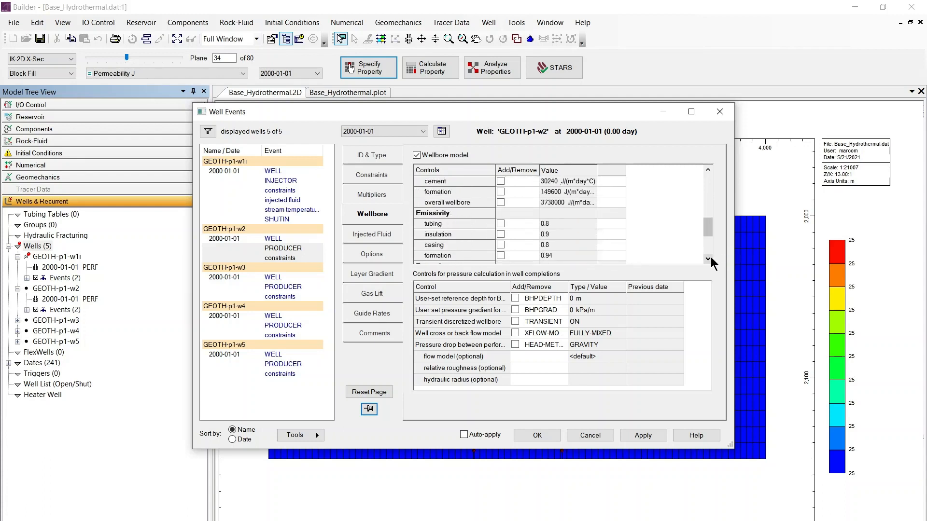
pyautogui.click(711, 257)
pyautogui.click(710, 257)
pyautogui.click(711, 257)
pyautogui.click(711, 256)
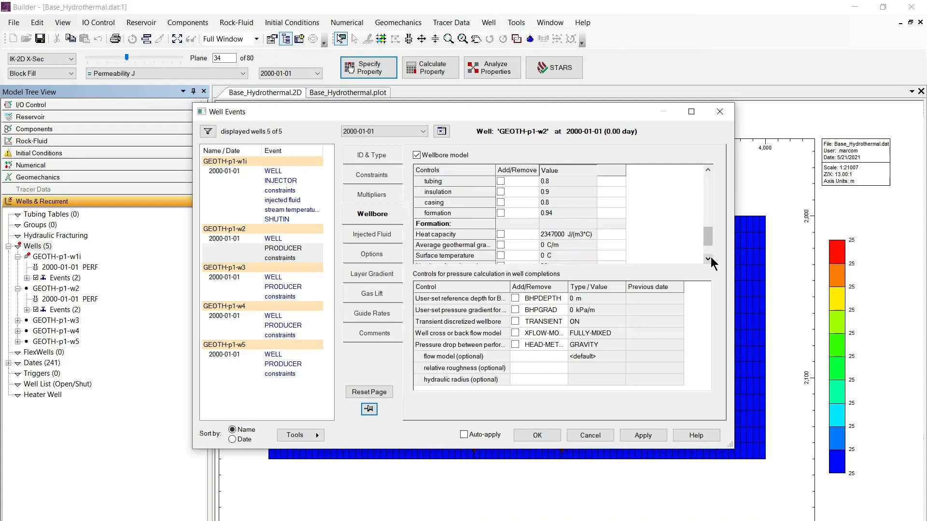
pyautogui.click(710, 256)
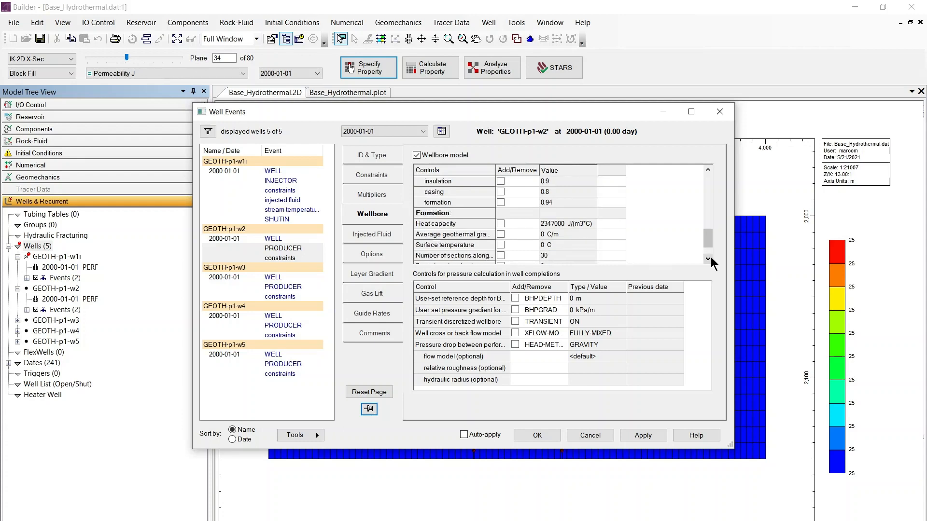
pyautogui.click(711, 256)
pyautogui.click(710, 257)
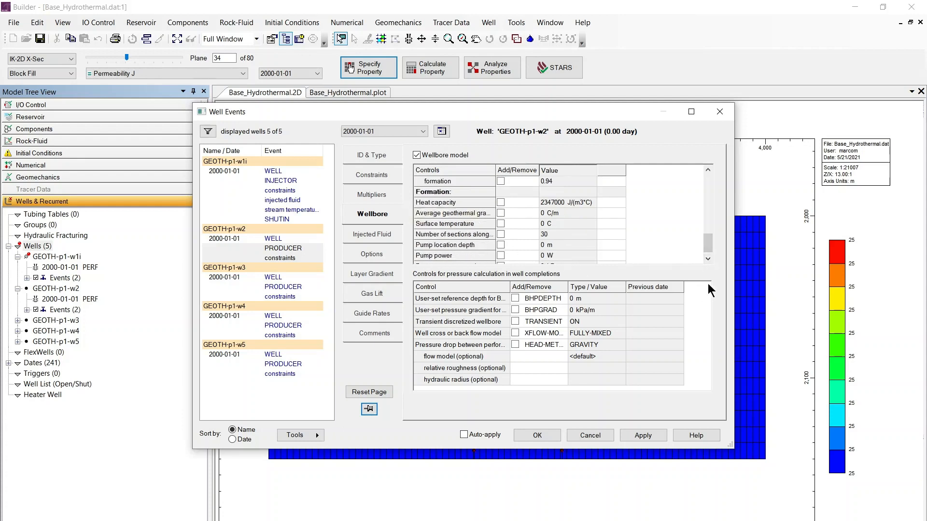
pyautogui.click(708, 258)
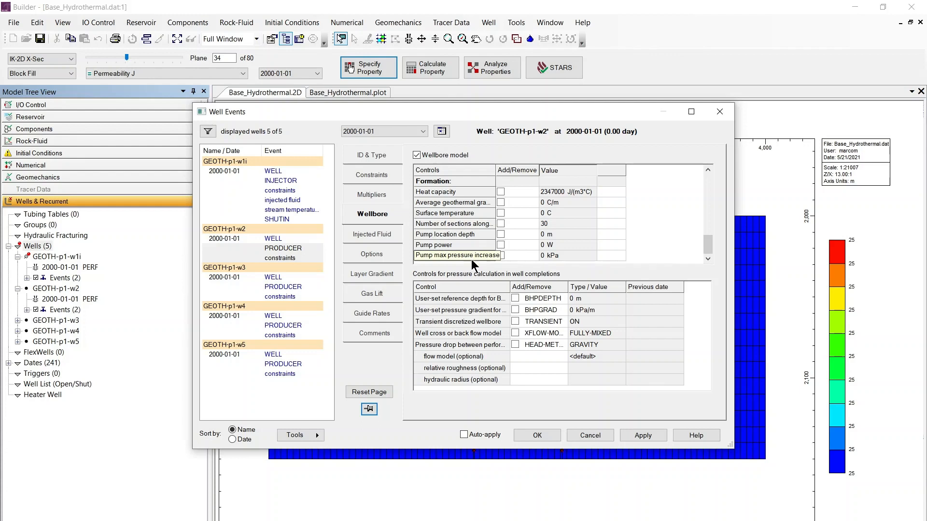
# Apply the GEOTH-p1-w2 wellbore settings and start a filtered copy of its constraints and wellbore events
pyautogui.click(644, 441)
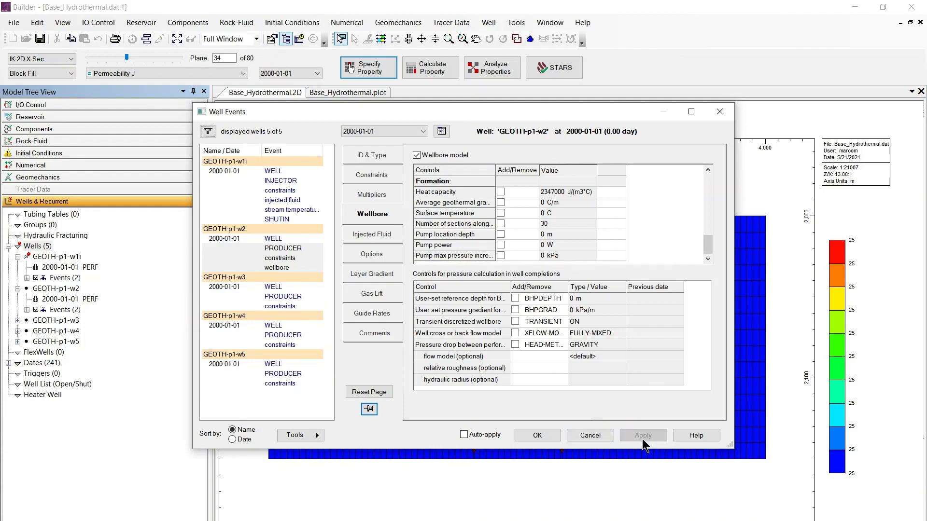
pyautogui.click(280, 259)
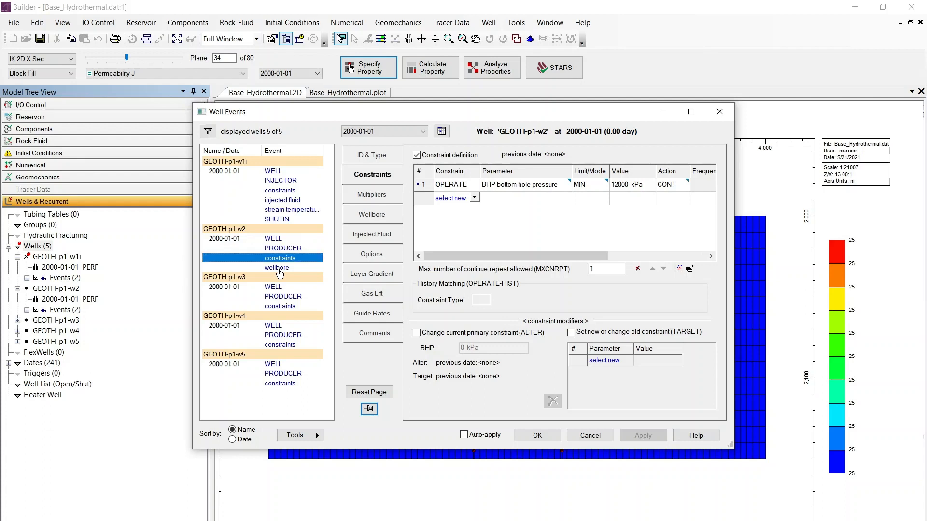
pyautogui.keyDown('shift'); pyautogui.click(279, 268); pyautogui.keyUp('shift')
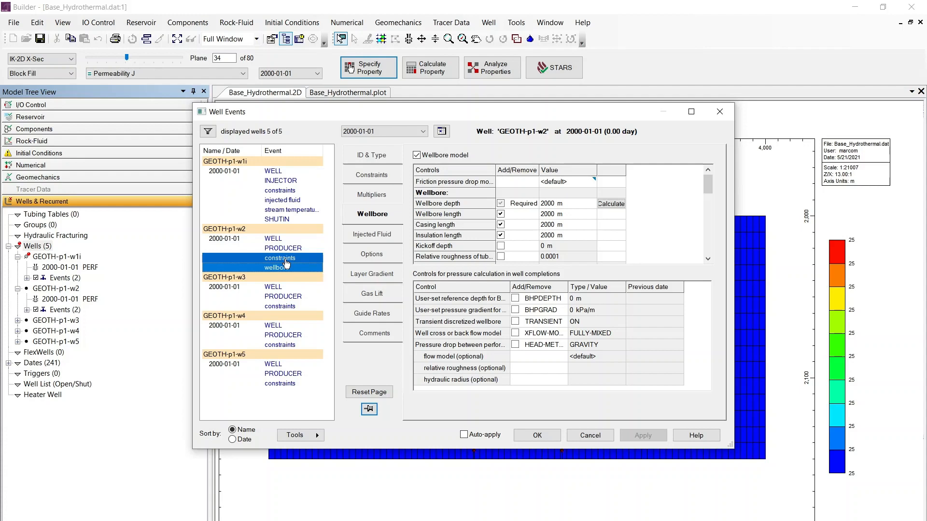
pyautogui.rightClick(286, 260)
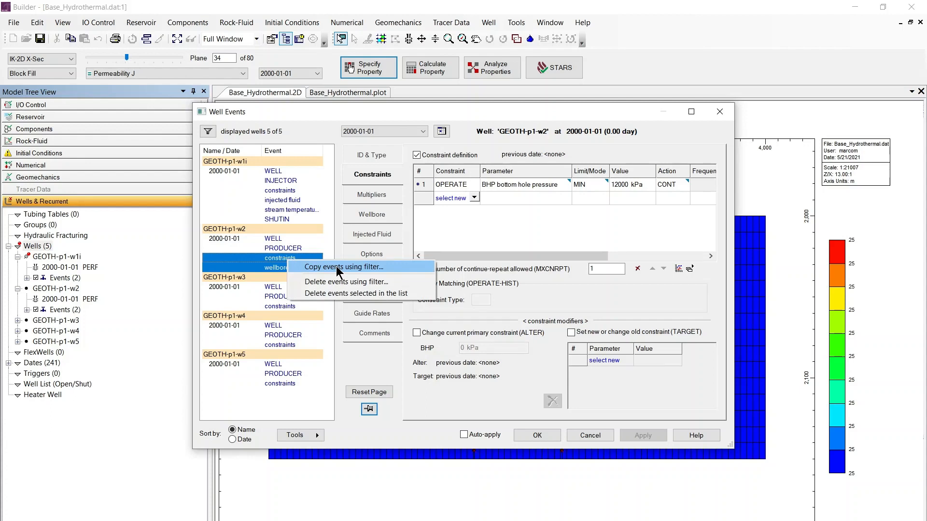
pyautogui.click(381, 268)
# Copy the constraints and wellbore events to wells GEOTH-p1-w2 through GEOTH-p1-w5 at date 2000-01-01
pyautogui.click(283, 183)
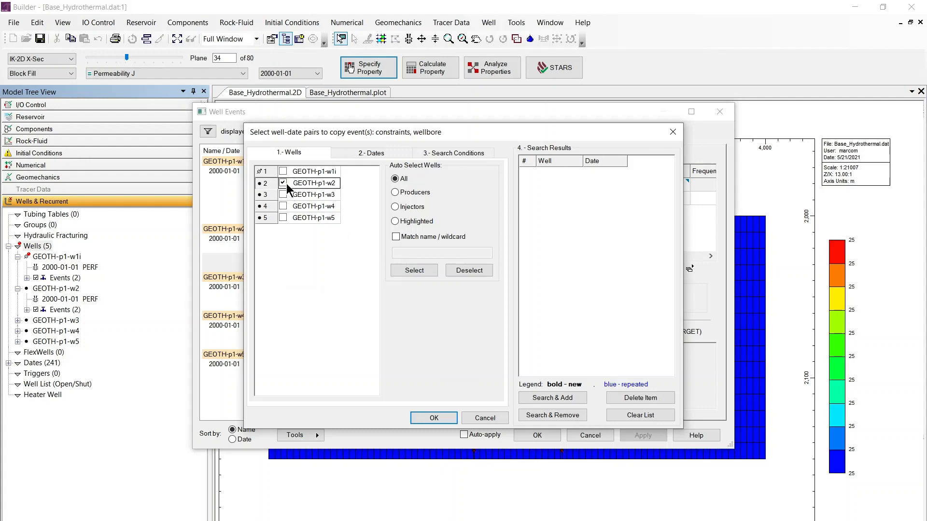
pyautogui.click(283, 195)
pyautogui.click(282, 206)
pyautogui.click(283, 218)
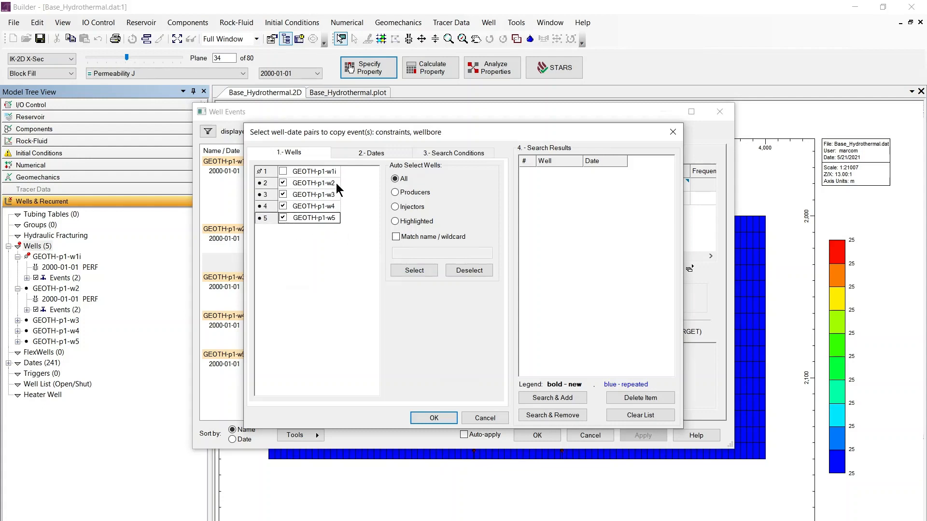
pyautogui.click(350, 154)
pyautogui.click(277, 172)
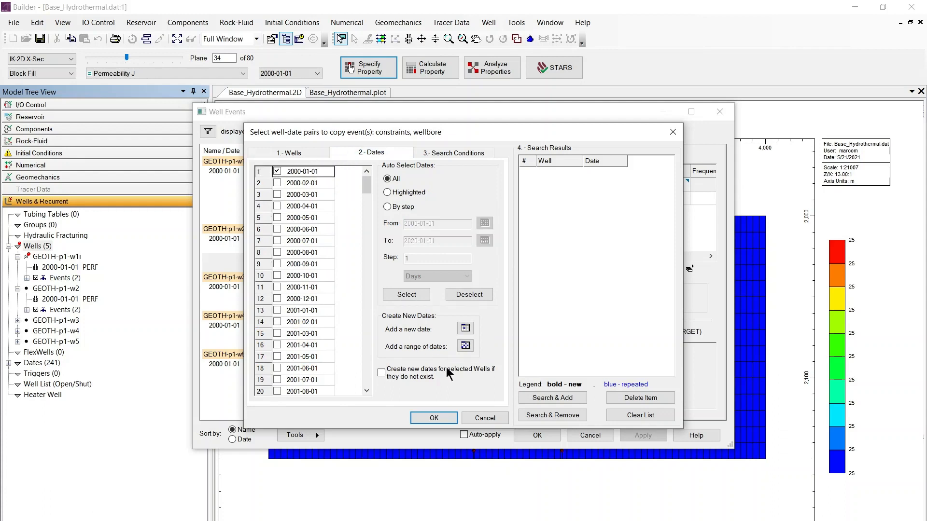
pyautogui.click(550, 399)
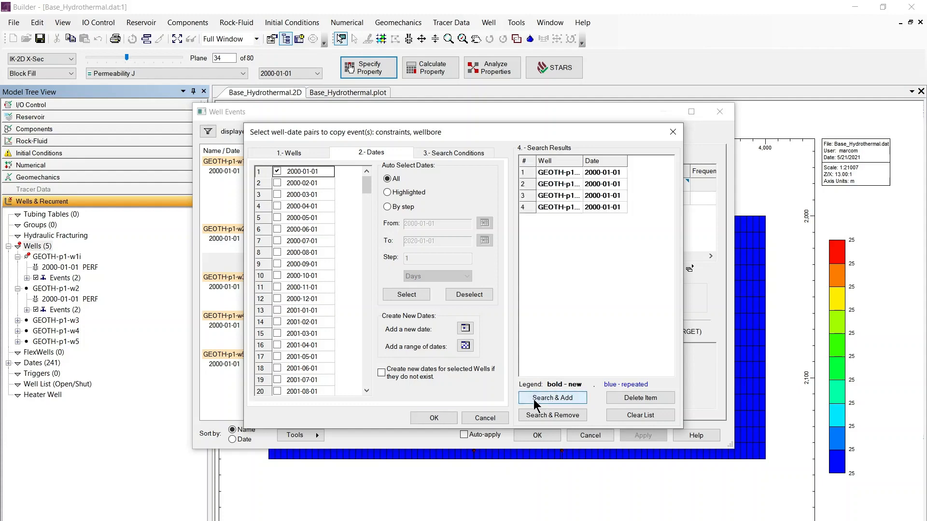
pyautogui.click(441, 415)
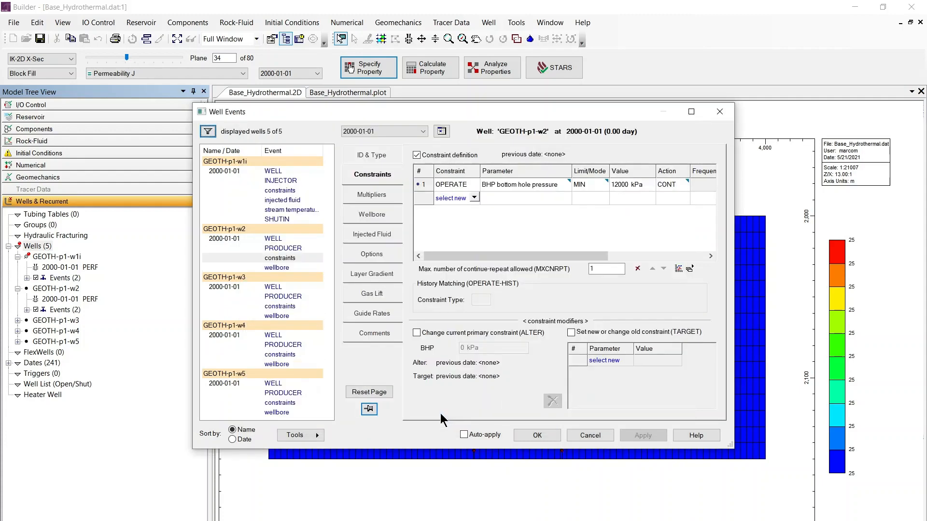
# Accept the well events and switch the reservoir display to the IJ-2D Areal view
pyautogui.click(537, 435)
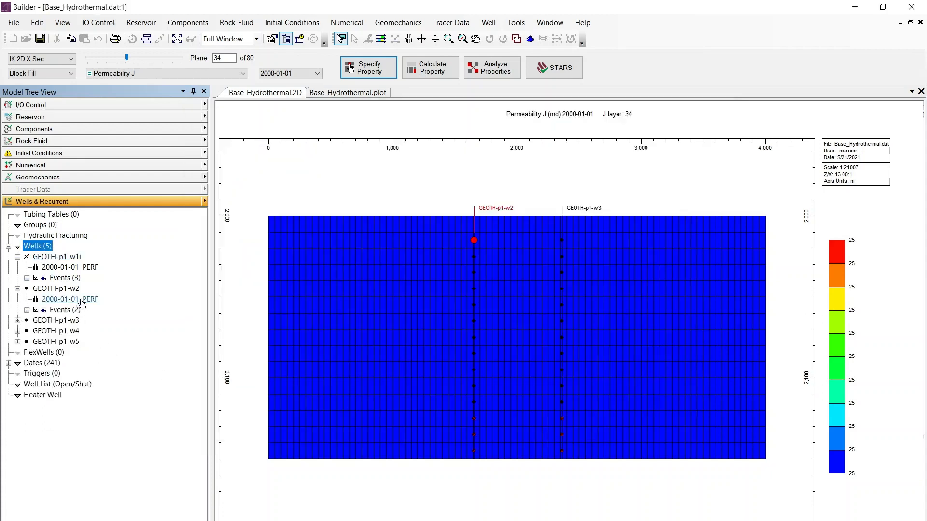
pyautogui.click(33, 61)
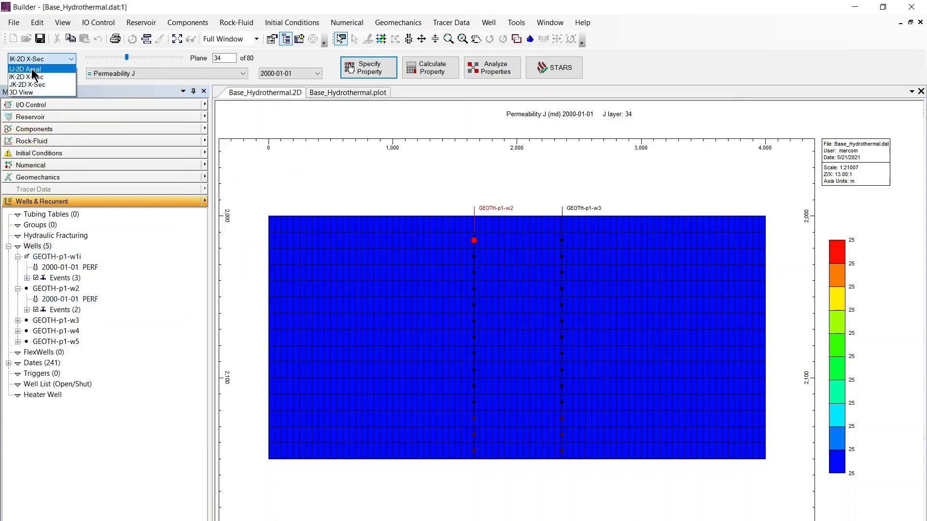
pyautogui.click(31, 68)
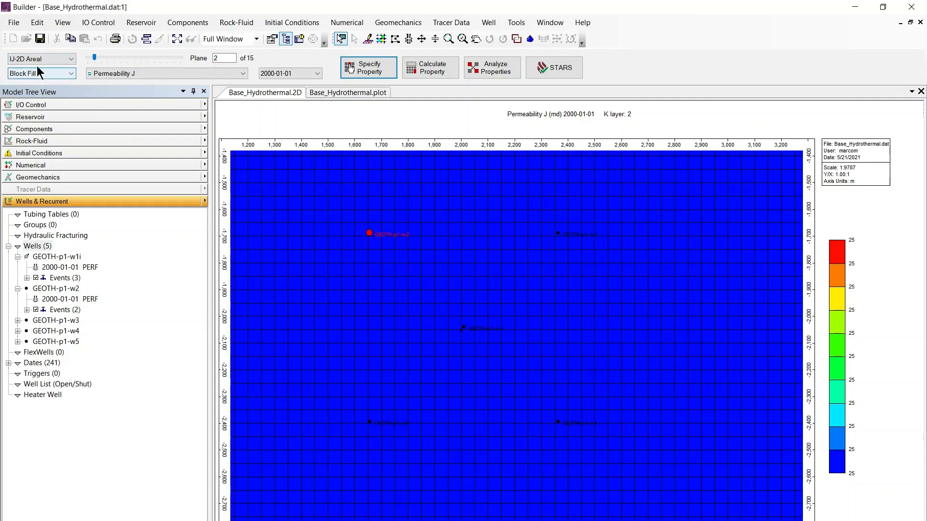
# Add a Special item at the initial date to the items written in the simulation results file
pyautogui.click(52, 105)
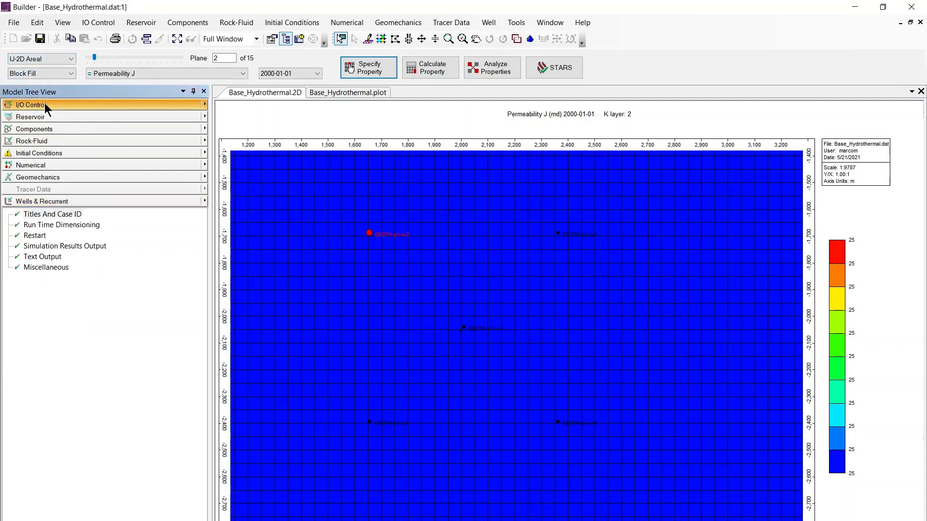
pyautogui.click(107, 251)
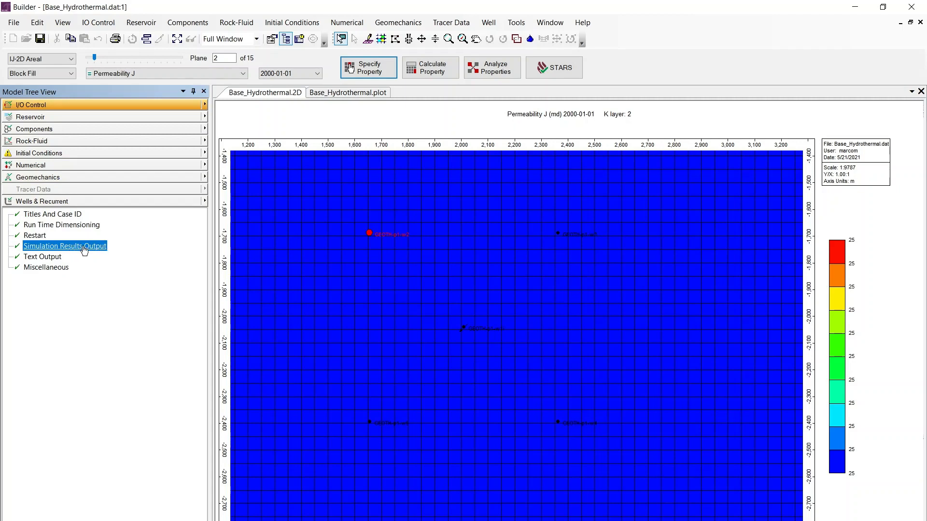
pyautogui.doubleClick(84, 249)
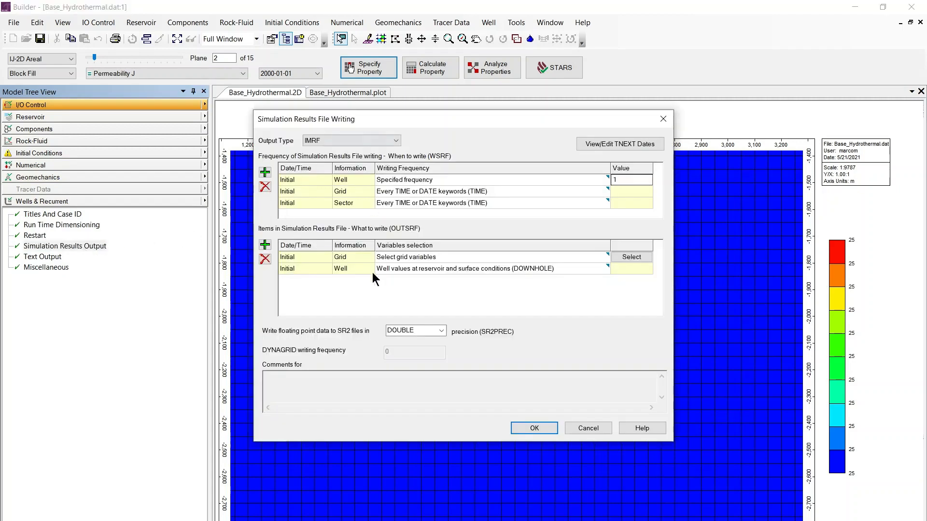
pyautogui.click(265, 245)
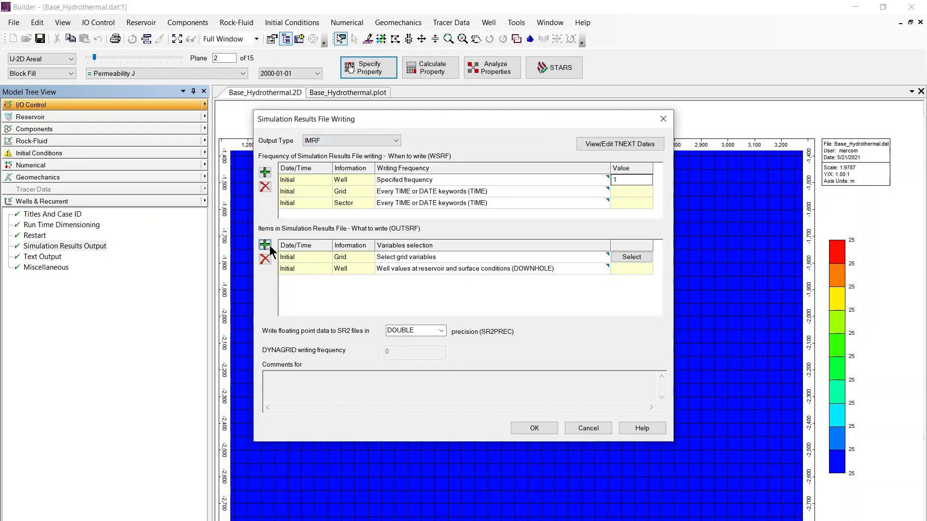
pyautogui.click(430, 283)
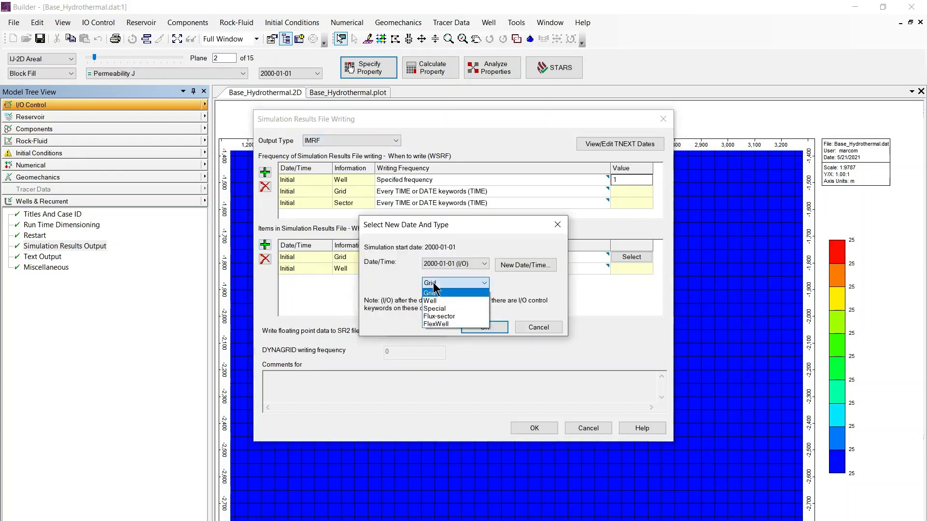
pyautogui.click(429, 309)
pyautogui.click(485, 328)
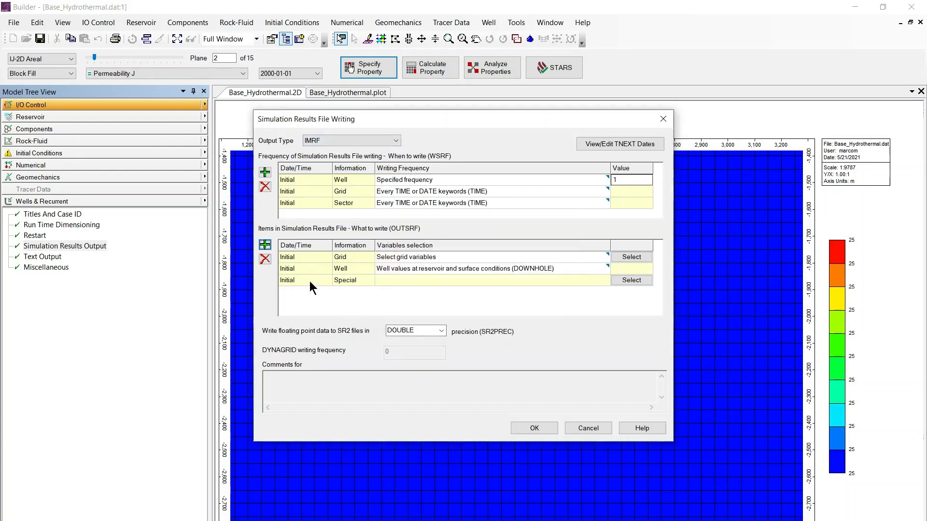
# Include the WELLENERGY special variable for well GEOTH-p1-w2 with the cumulative (CUM) quantity
pyautogui.click(641, 280)
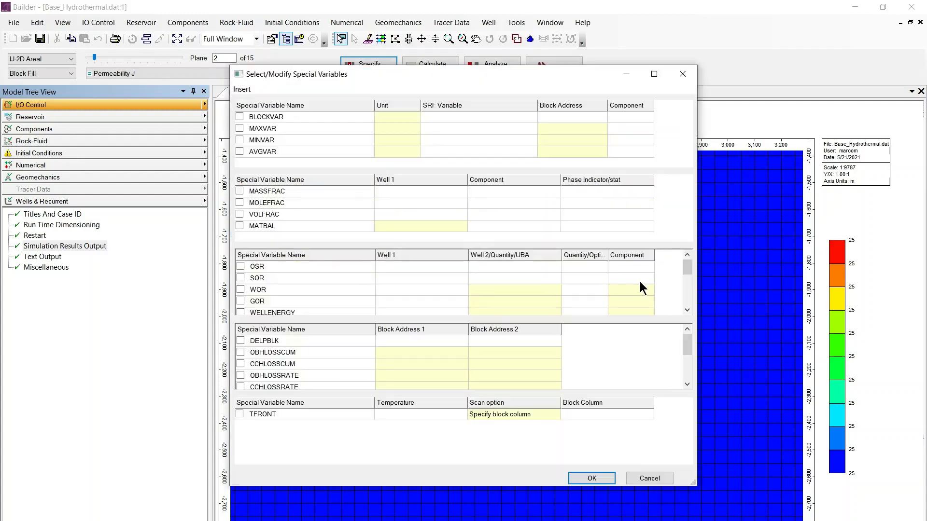
pyautogui.click(687, 310)
pyautogui.click(687, 310)
pyautogui.click(686, 309)
pyautogui.click(240, 278)
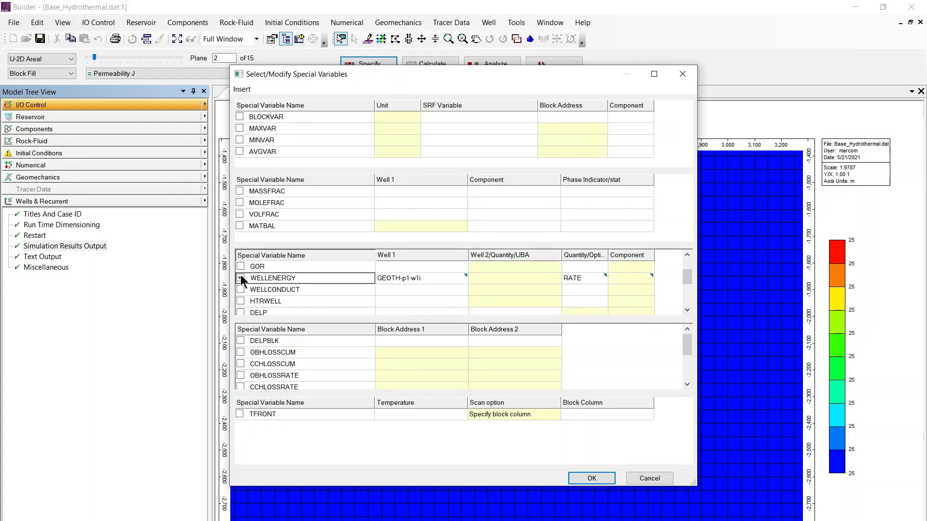
pyautogui.click(455, 277)
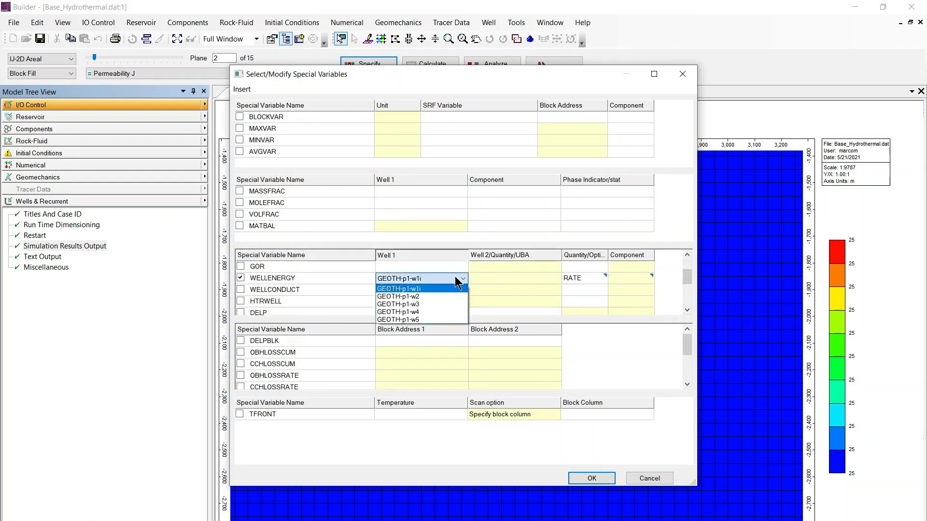
pyautogui.click(419, 296)
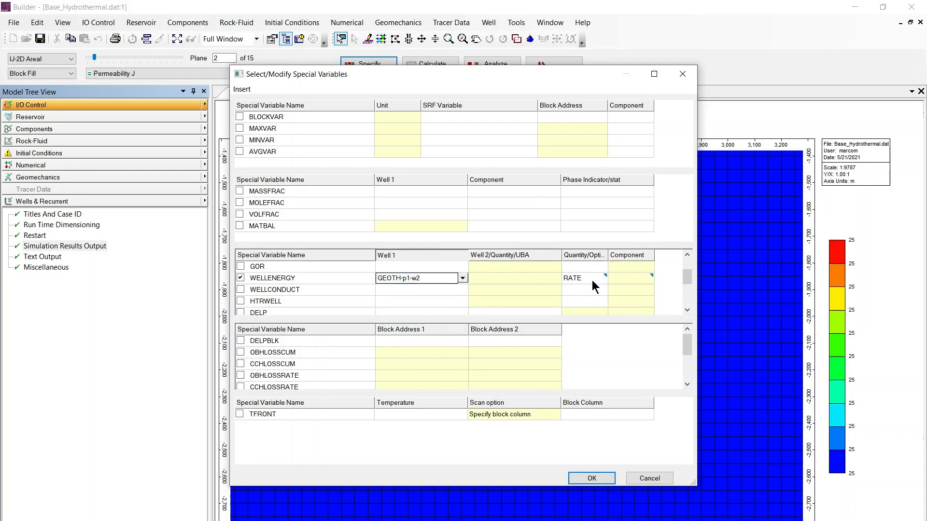
pyautogui.click(604, 277)
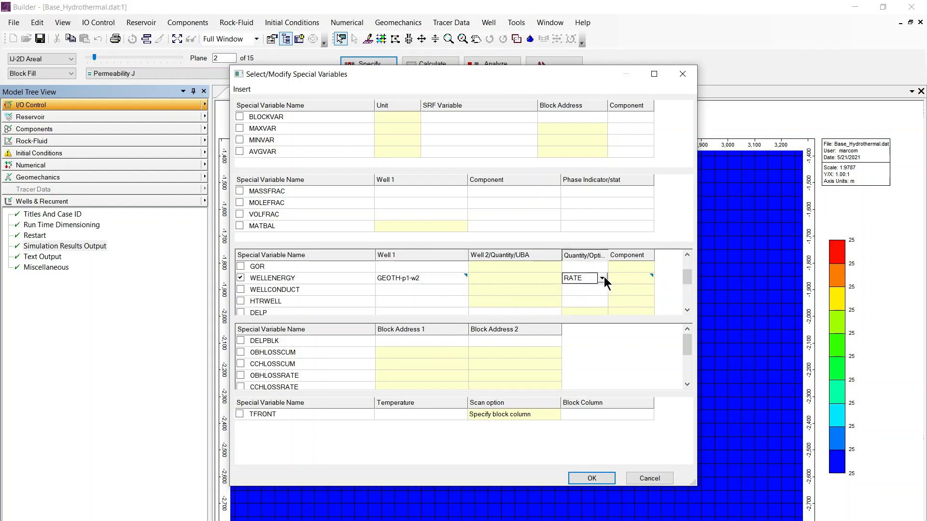
pyautogui.click(604, 277)
pyautogui.click(600, 295)
# Duplicate the WELLENERGY row and assign the copy to well GEOTH-p1-w3
pyautogui.click(245, 89)
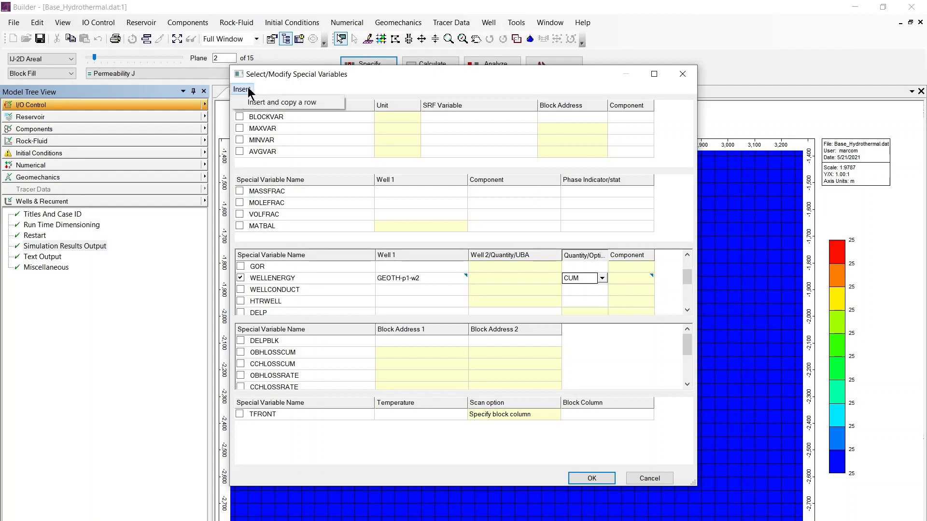
pyautogui.click(300, 103)
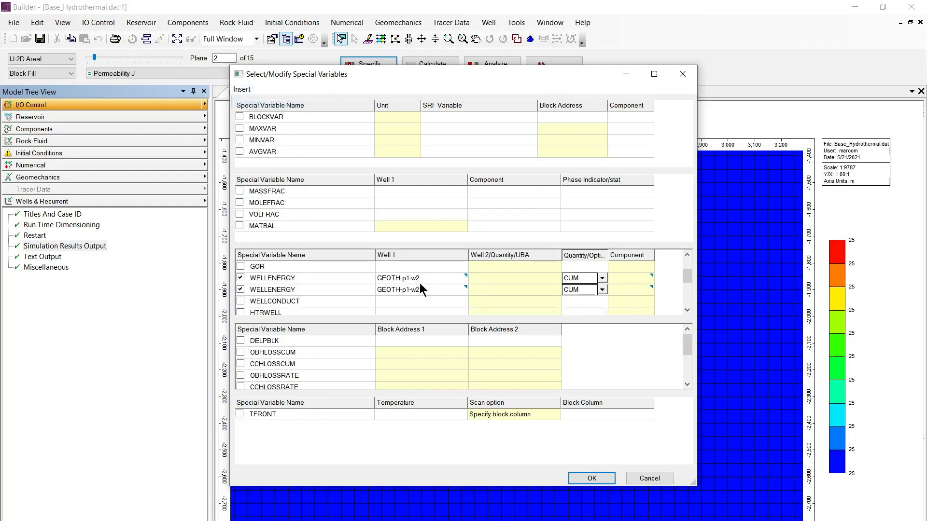
pyautogui.click(461, 292)
pyautogui.click(462, 290)
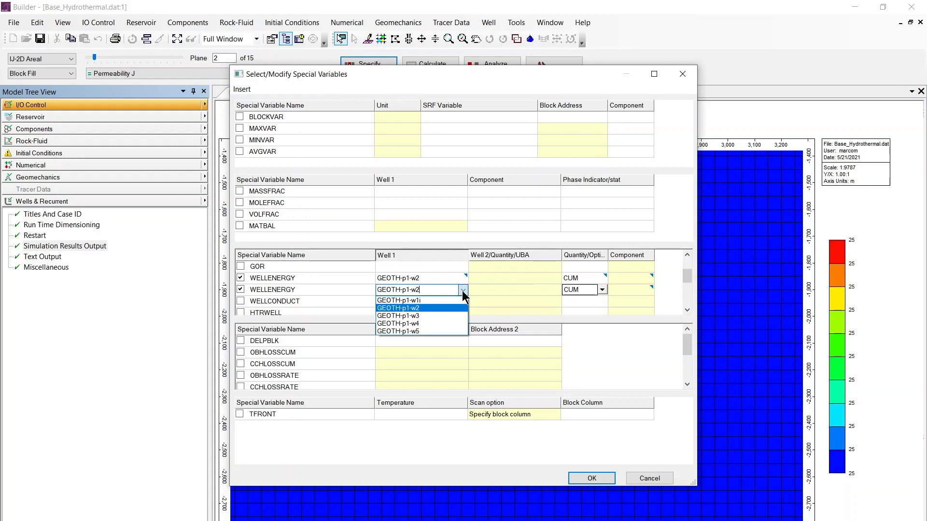
pyautogui.click(446, 316)
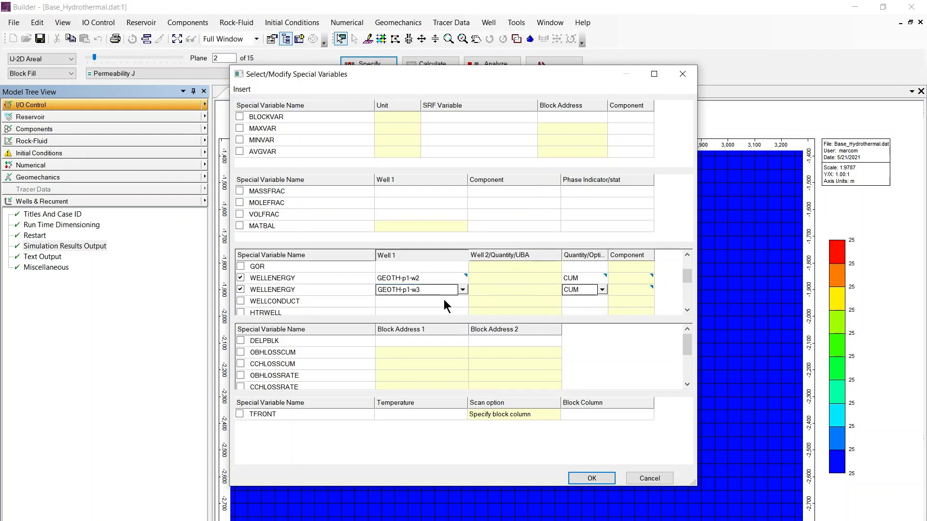
# Include the PHWELL special variable and assign it to well GEOTH-p1-w2
pyautogui.click(687, 310)
pyautogui.click(686, 310)
pyautogui.click(687, 309)
pyautogui.click(686, 310)
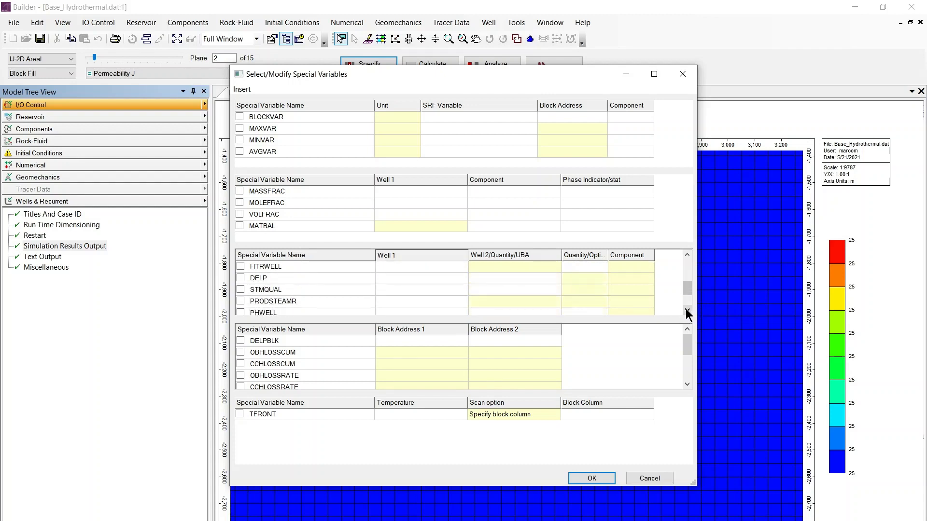
pyautogui.click(686, 310)
pyautogui.click(240, 301)
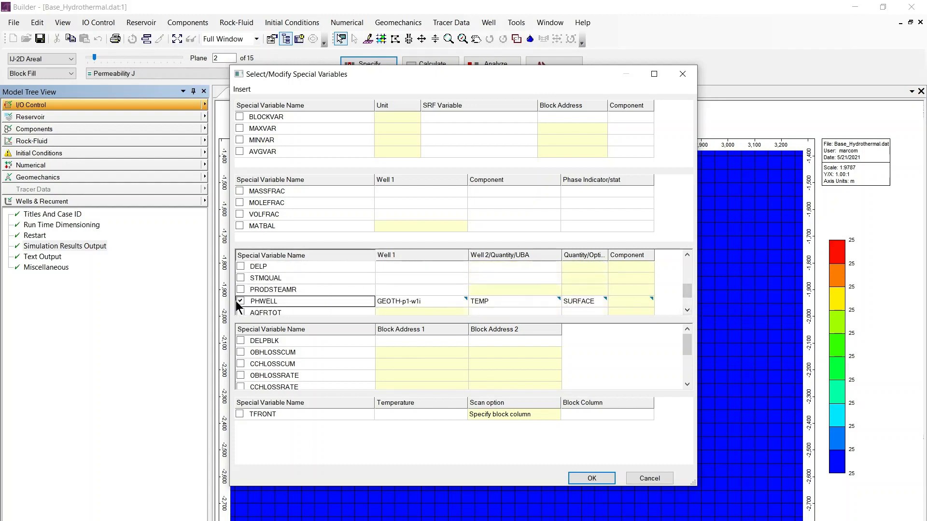
pyautogui.click(687, 310)
pyautogui.click(687, 309)
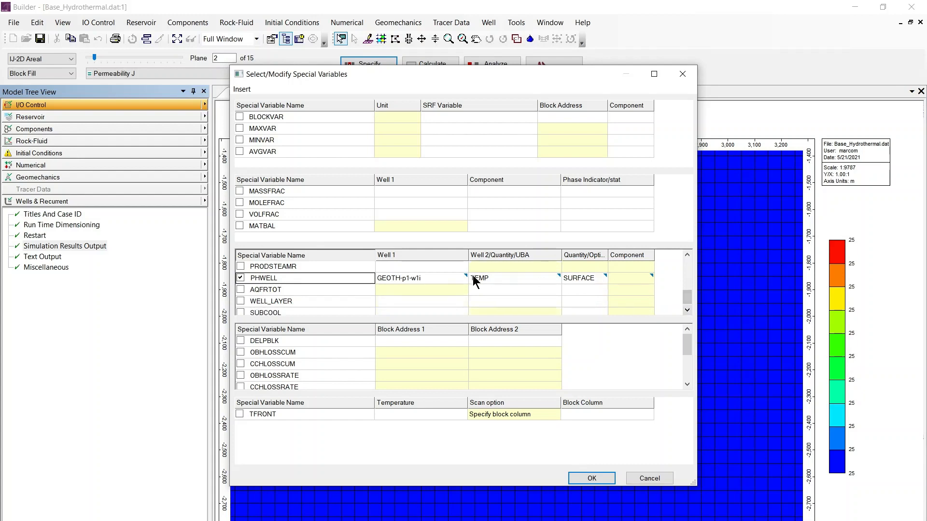
pyautogui.click(460, 277)
pyautogui.click(459, 277)
pyautogui.click(453, 292)
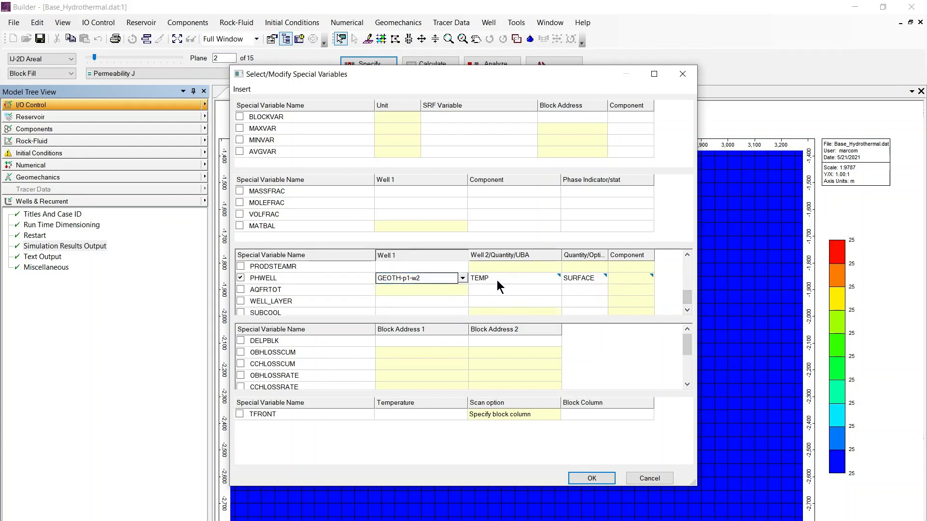
# Set the PHWELL variable of GEOTH-p1-w2 to report TEMP at SURFACE conditions
pyautogui.click(548, 279)
pyautogui.click(555, 278)
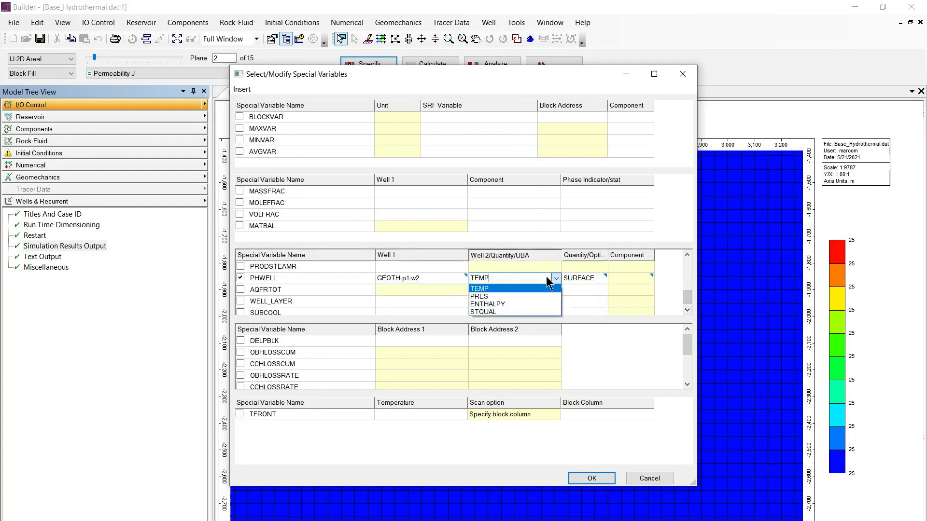
pyautogui.click(481, 287)
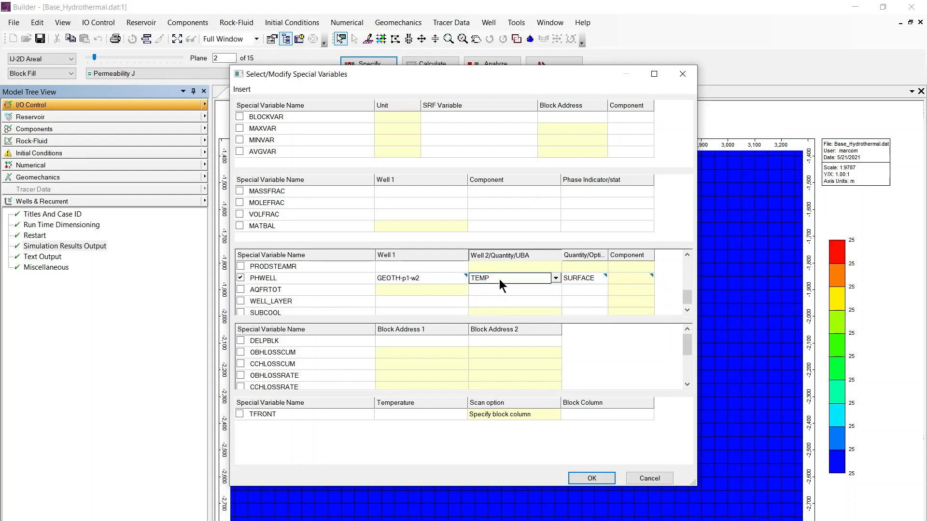
pyautogui.click(600, 280)
pyautogui.click(602, 278)
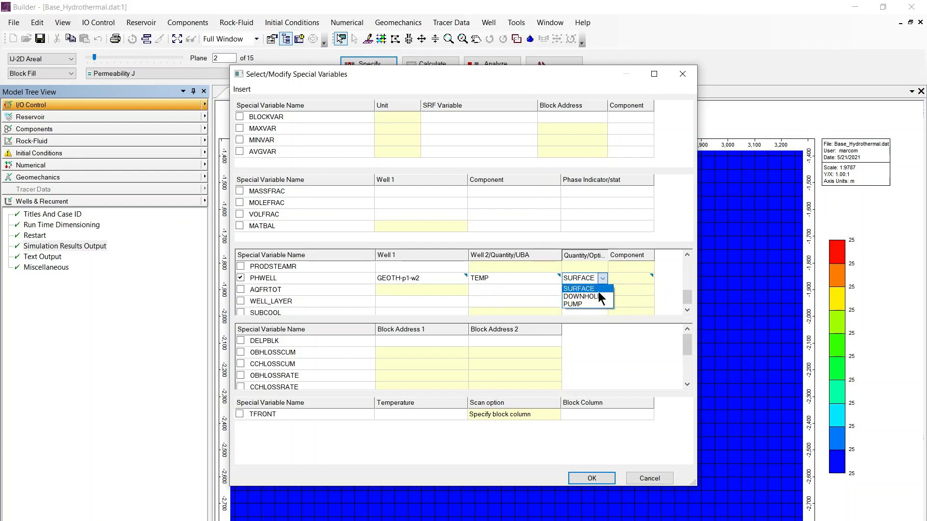
pyautogui.click(564, 287)
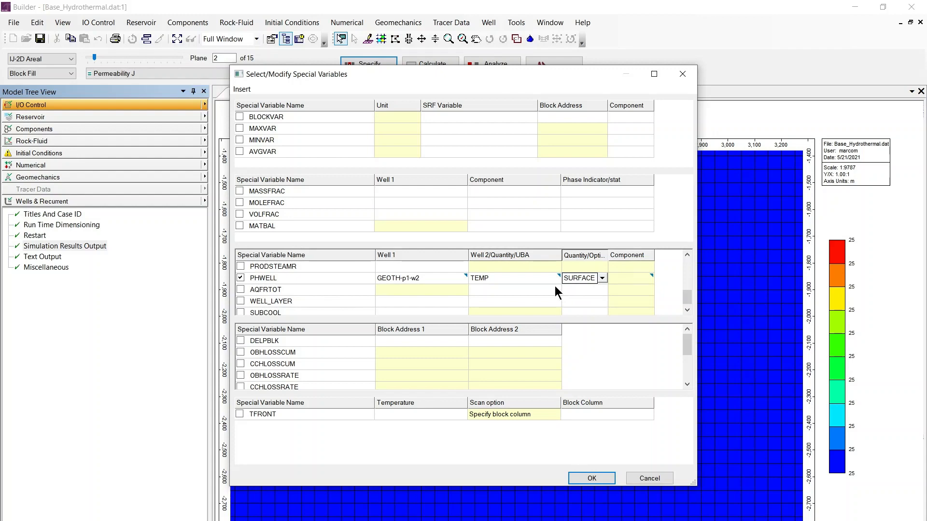
# Include the OBHLOSSCUM and OBHLOSSRATE special variables and apply the simulation results output settings
pyautogui.click(240, 353)
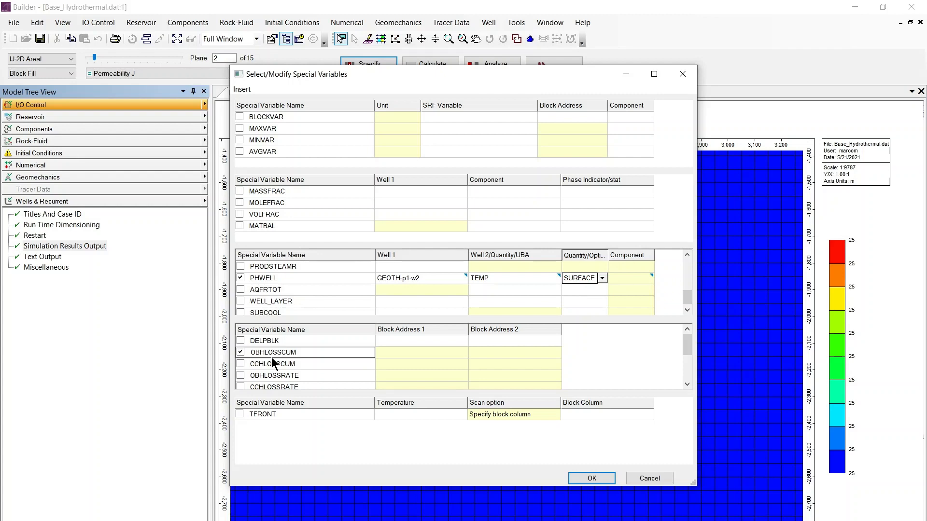
pyautogui.click(241, 375)
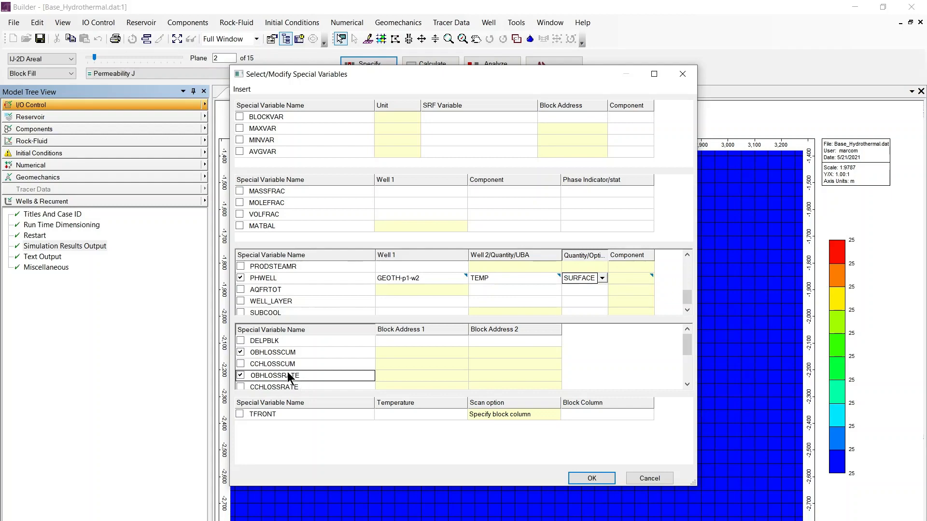
pyautogui.click(582, 478)
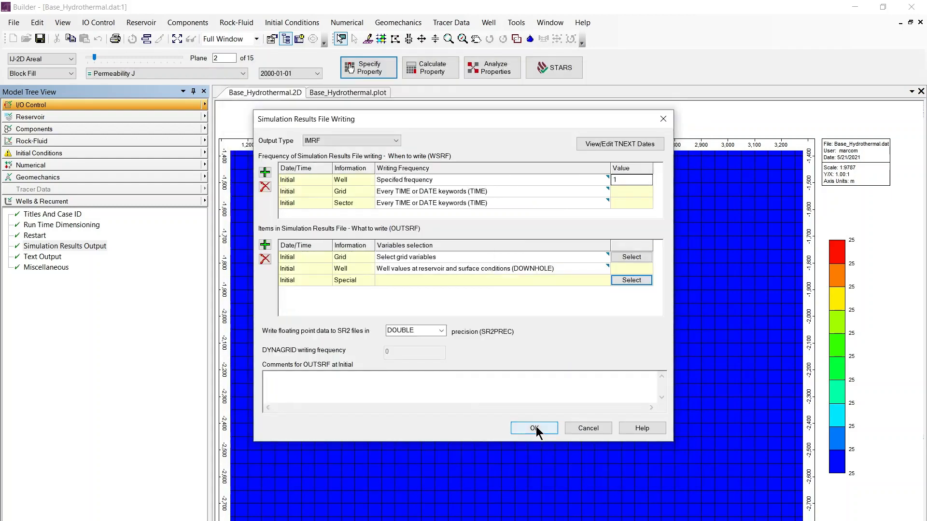
pyautogui.click(533, 428)
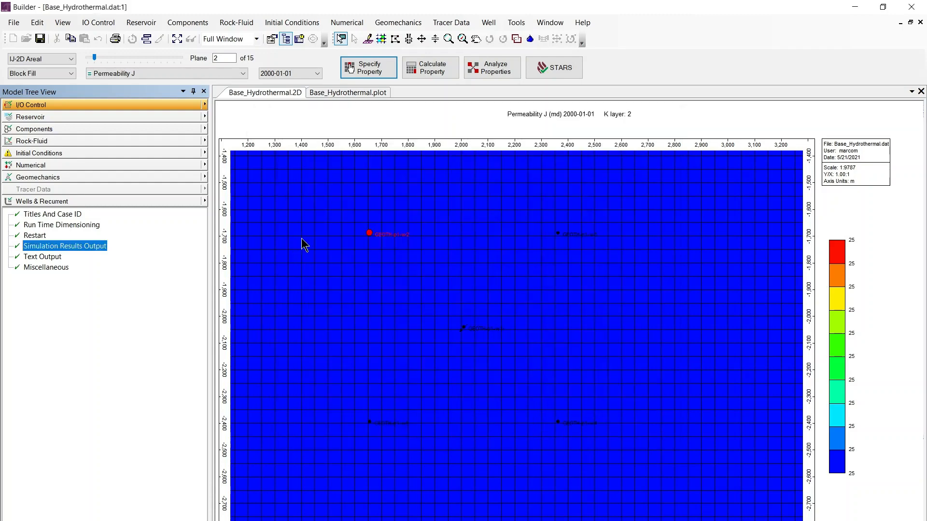
# Save the dataset as Hydrothermal.dat in the same hydrothermal_model folder, overwriting the existing file of that name
pyautogui.click(14, 22)
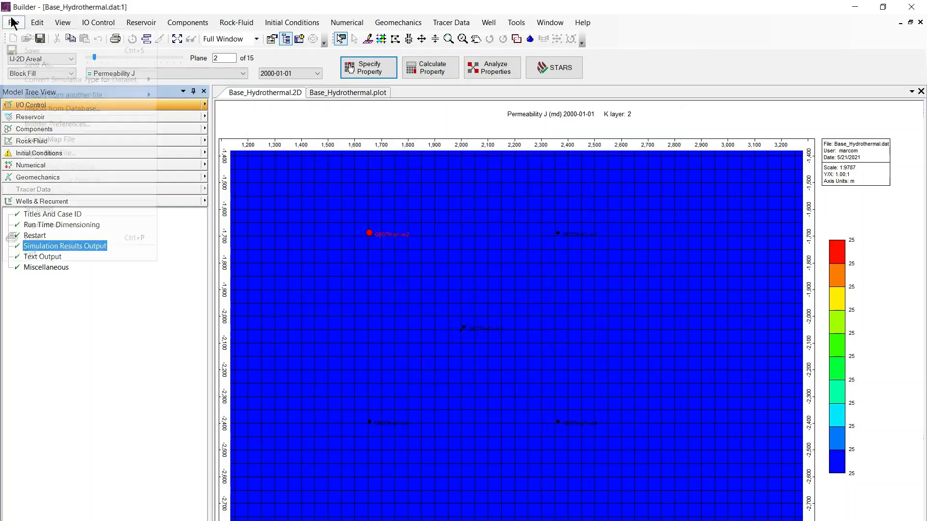
pyautogui.click(19, 66)
pyautogui.click(477, 220)
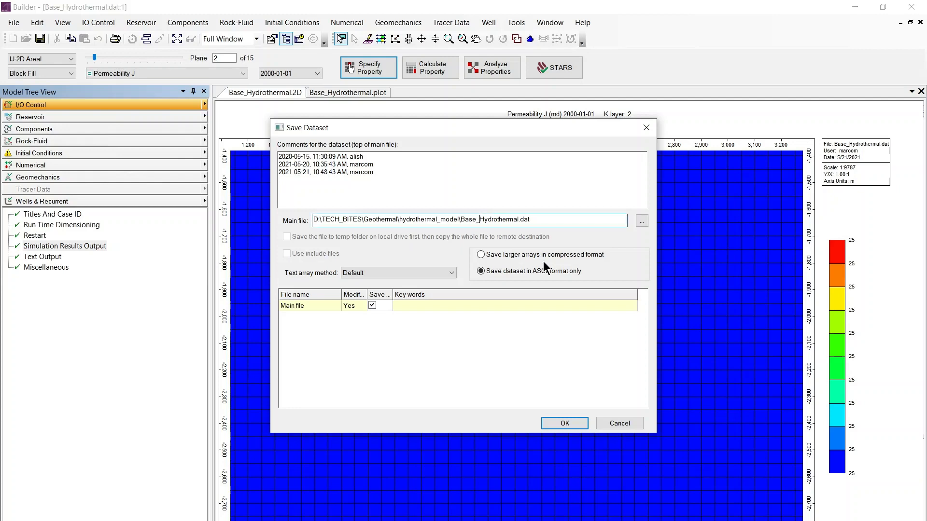
pyautogui.press('BackSpace')
pyautogui.press('BackSpace')
pyautogui.press('BackSpace')
pyautogui.press('BackSpace')
pyautogui.press('BackSpace')
pyautogui.click(564, 423)
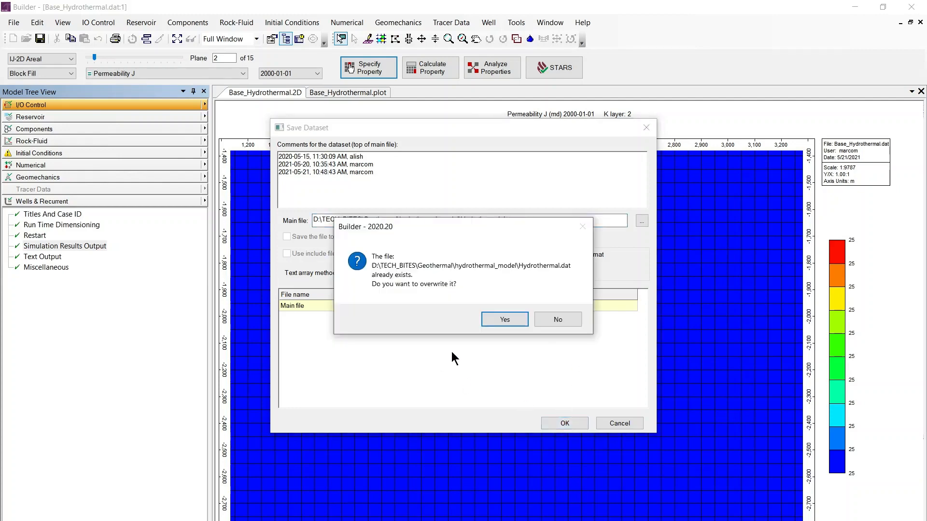
pyautogui.click(508, 320)
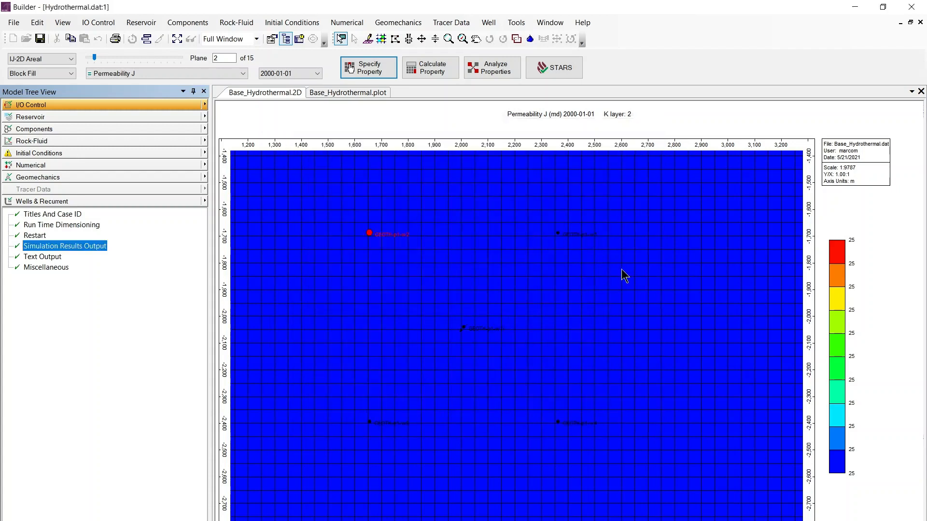
pyautogui.click(351, 68)
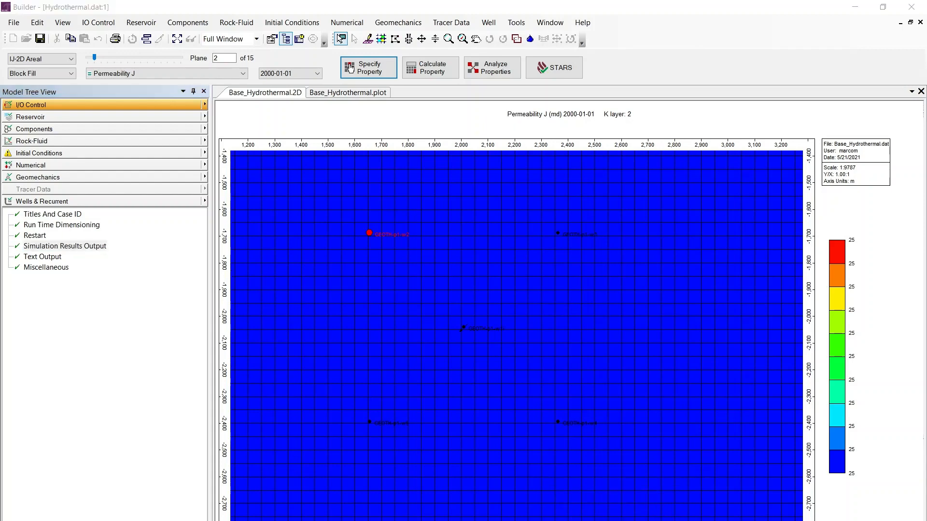